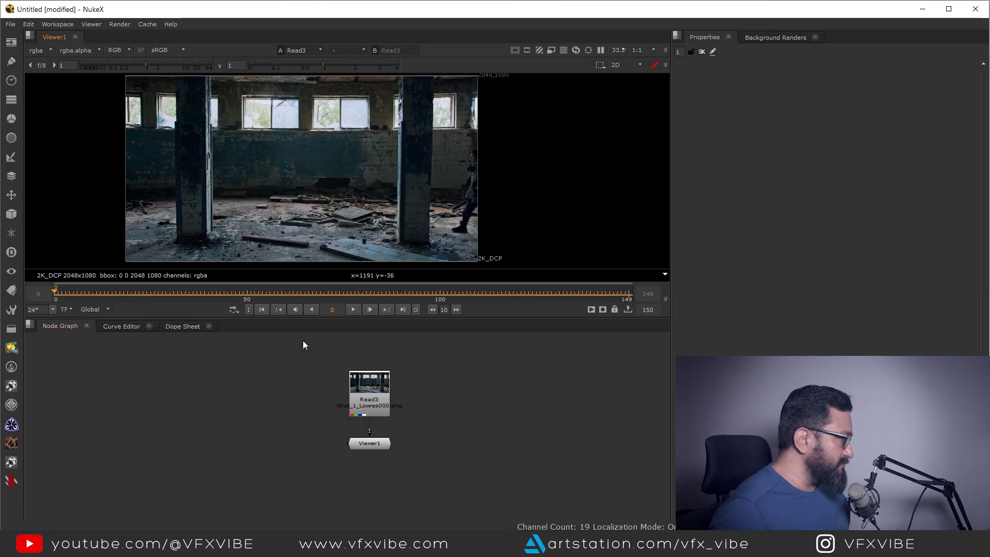
# Add a LensDistortion node from the Transform category and place it beside the Read3 node.
pyautogui.press('f')
pyautogui.press('Tab')
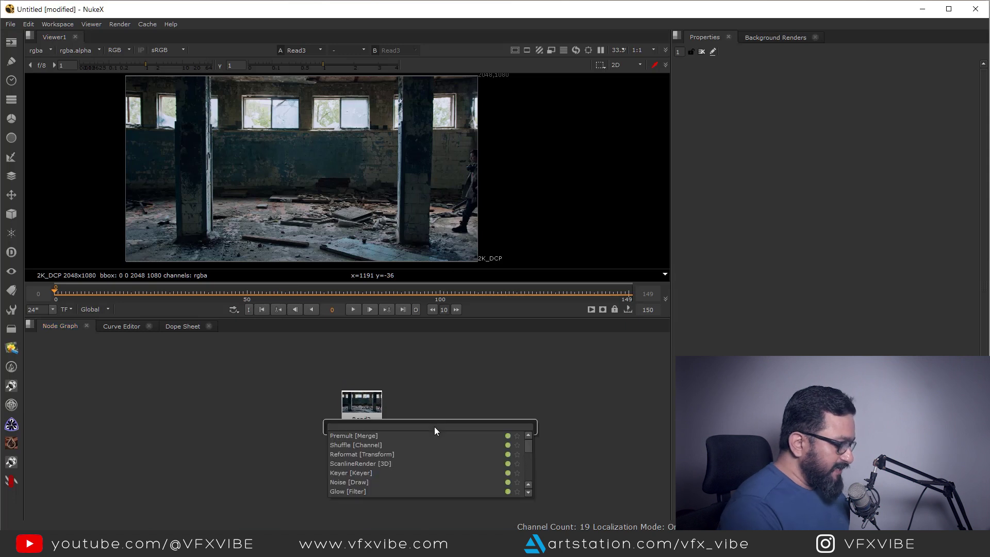
pyautogui.write('lens')
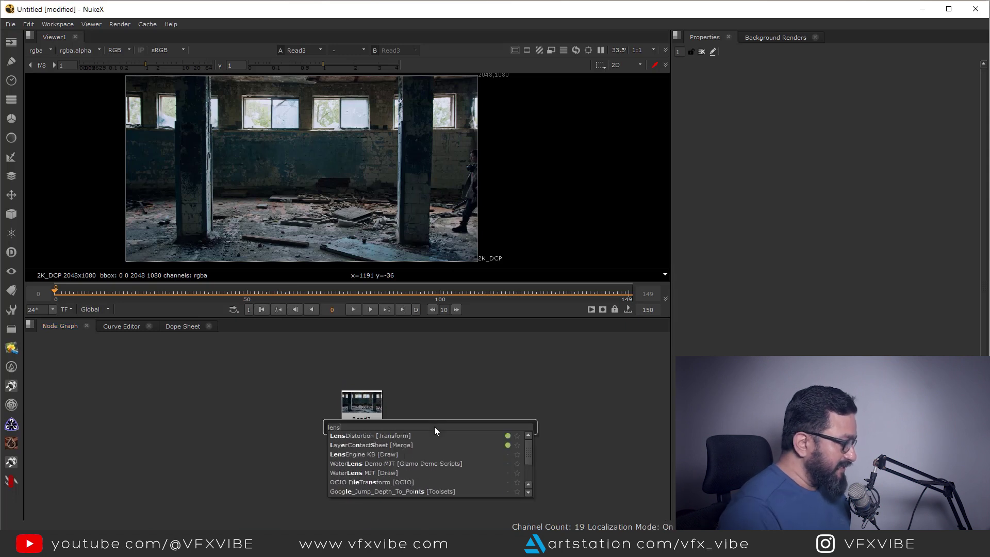
pyautogui.click(379, 437)
pyautogui.scroll(4, 424, 432)
pyautogui.moveTo(425, 432); pyautogui.dragTo(458, 412)
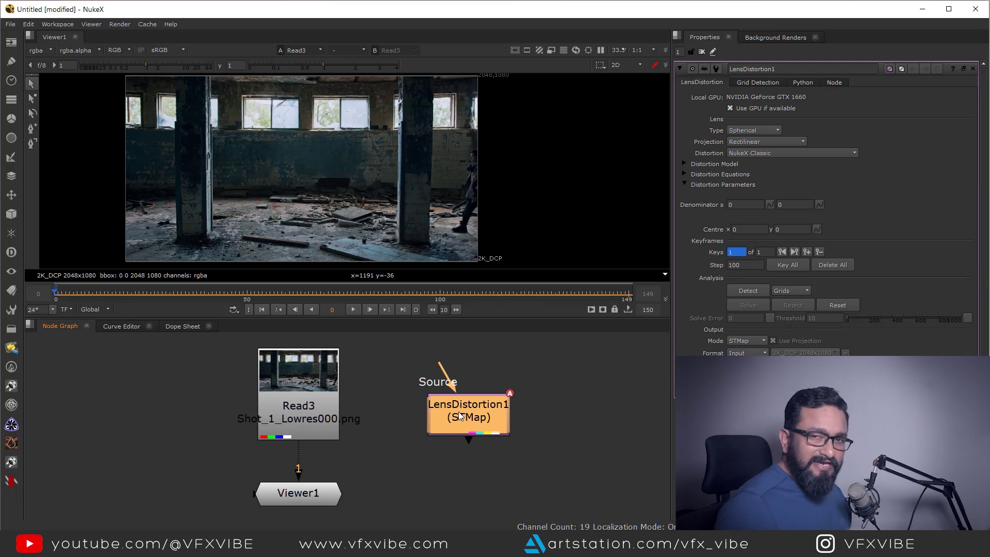
pyautogui.rightClick(548, 416)
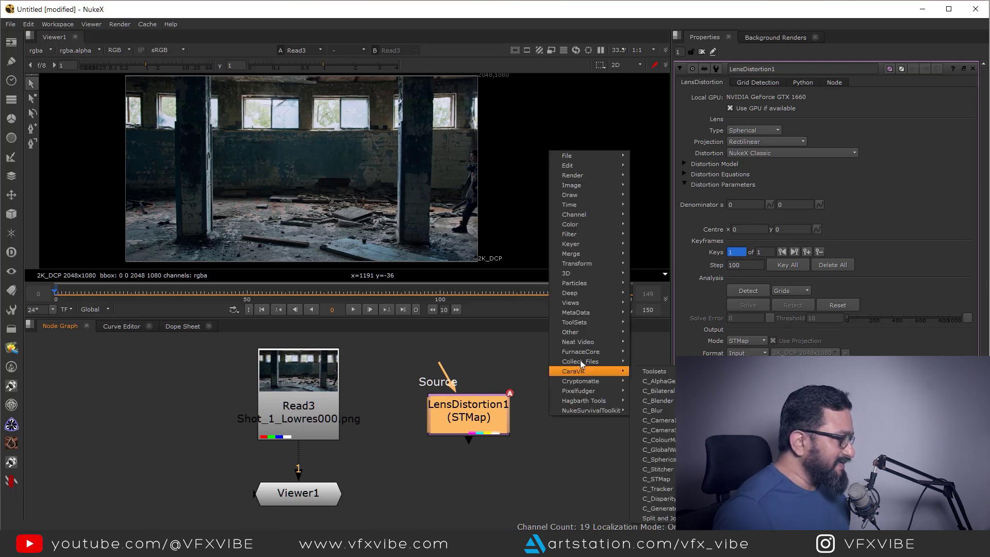
pyautogui.moveTo(576, 333)
pyautogui.press('Escape')
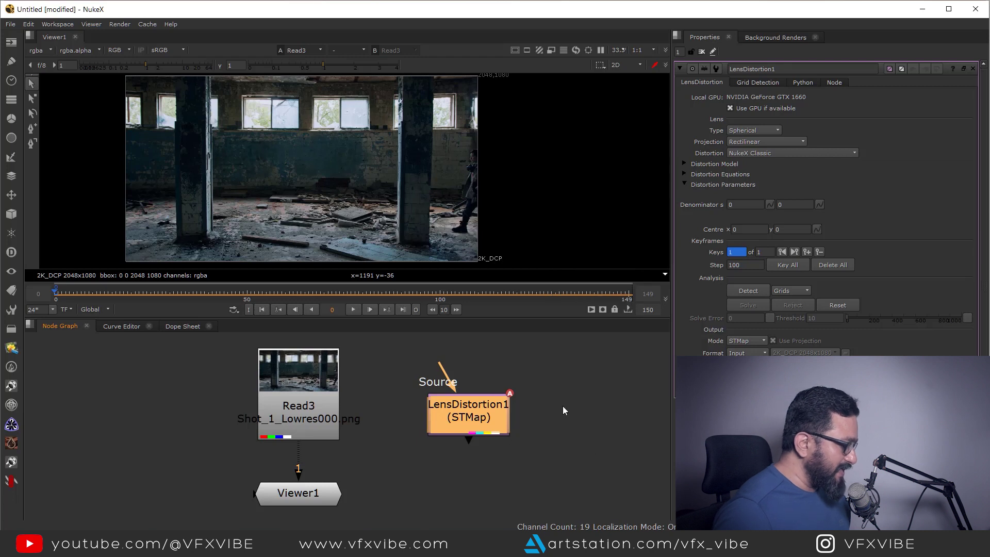
# Add the LensDistortion [L] node and insert it between the Read3 node and Viewer1.
pyautogui.click(563, 406)
pyautogui.press('Tab')
pyautogui.write('lens')
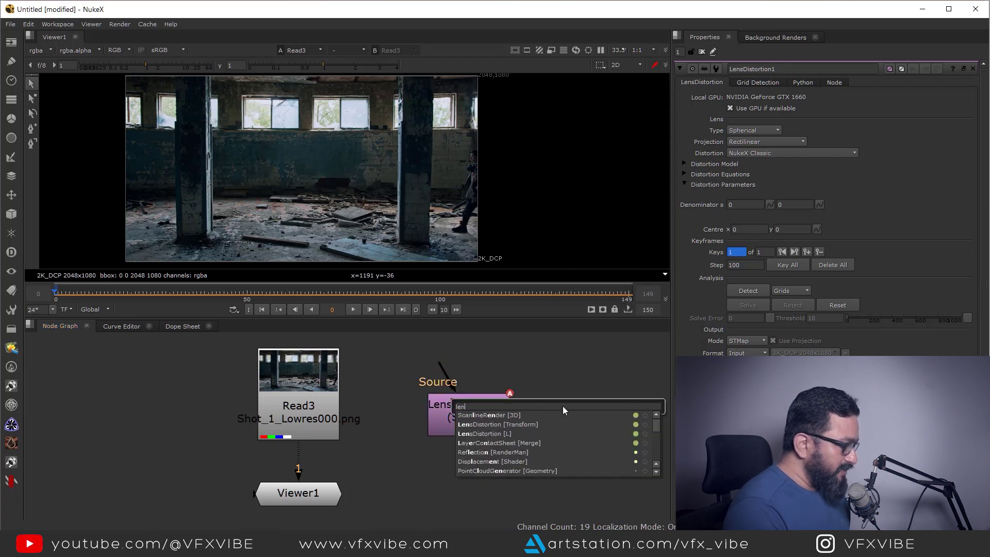
pyautogui.click(491, 424)
pyautogui.moveTo(551, 422); pyautogui.dragTo(335, 426)
# Delete the unconnected LensDistortion1 node beside the Read3 branch.
pyautogui.click(466, 420)
pyautogui.press('Delete')
pyautogui.click(330, 457)
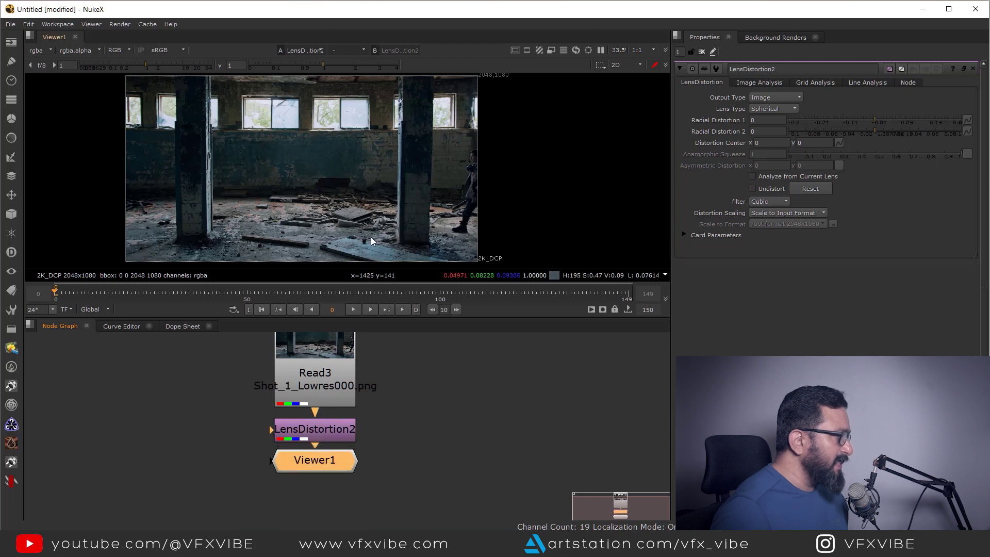
# Examine the edges of the pillars, windows and wall ledge in the enlarged viewer for lens distortion.
pyautogui.press('space')
pyautogui.moveTo(390, 333); pyautogui.dragTo(382, 384, button='middle')
pyautogui.scroll(4, 381, 385)
pyautogui.scroll(-1, 400, 361)
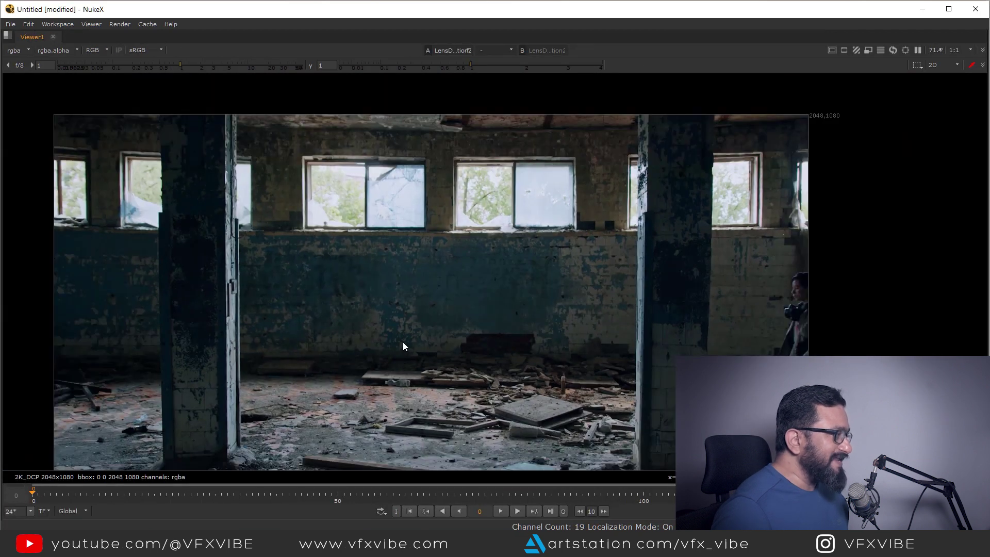
pyautogui.moveTo(404, 328); pyautogui.dragTo(402, 312, button='middle')
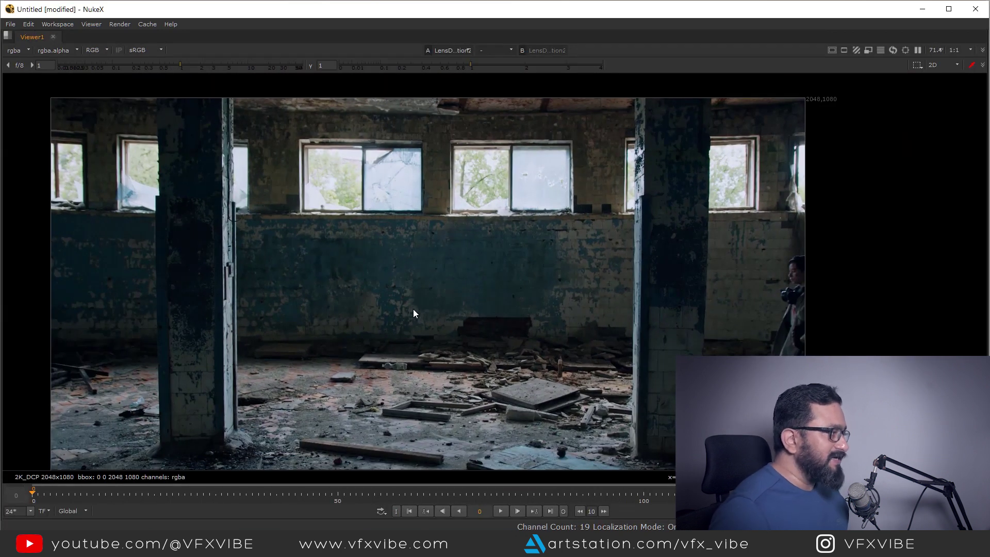
pyautogui.moveTo(242, 344); pyautogui.dragTo(291, 283, button='middle')
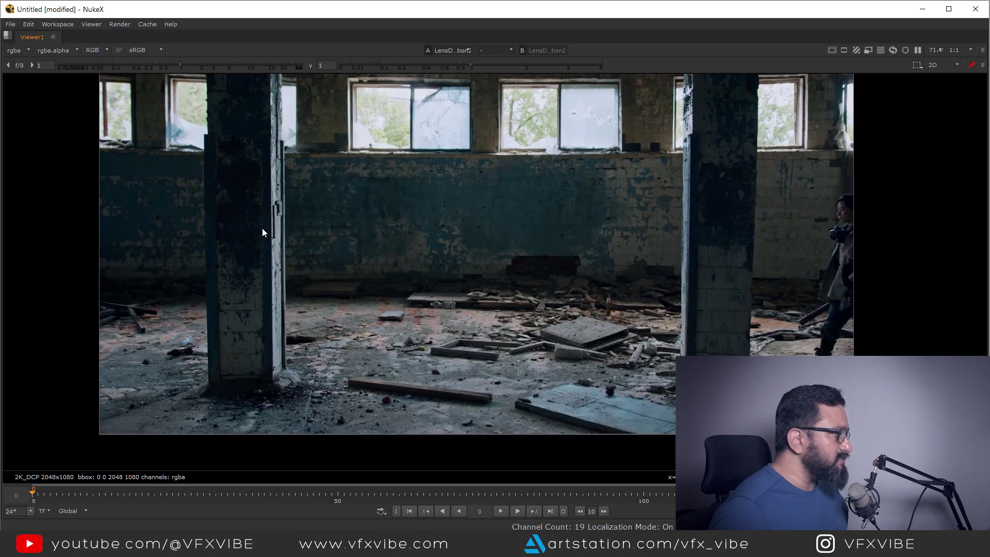
pyautogui.scroll(5, 518, 224)
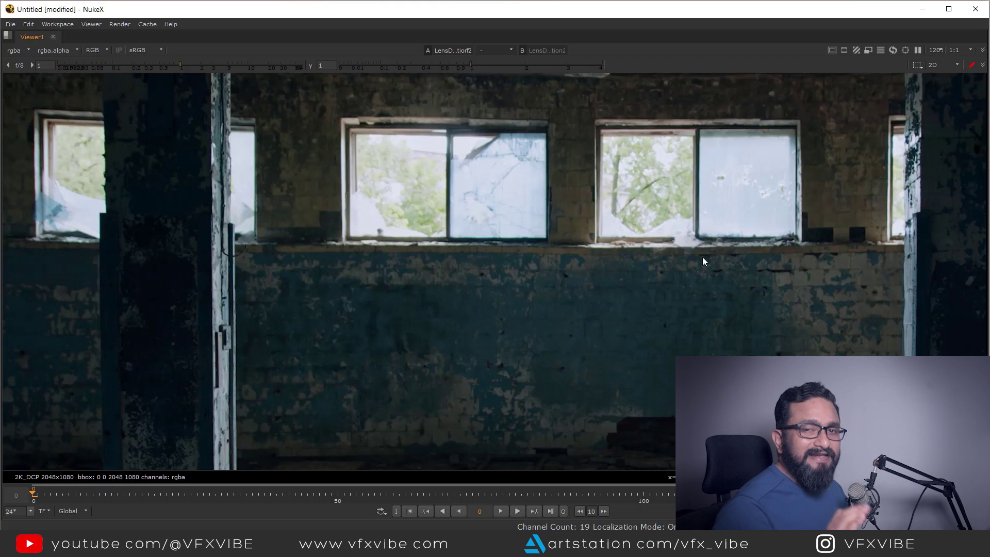
pyautogui.scroll(-3, 451, 277)
# Turn on drawing mode in the line analysis settings of the LensDistortion2 node.
pyautogui.press('space')
pyautogui.click(363, 444)
pyautogui.click(866, 83)
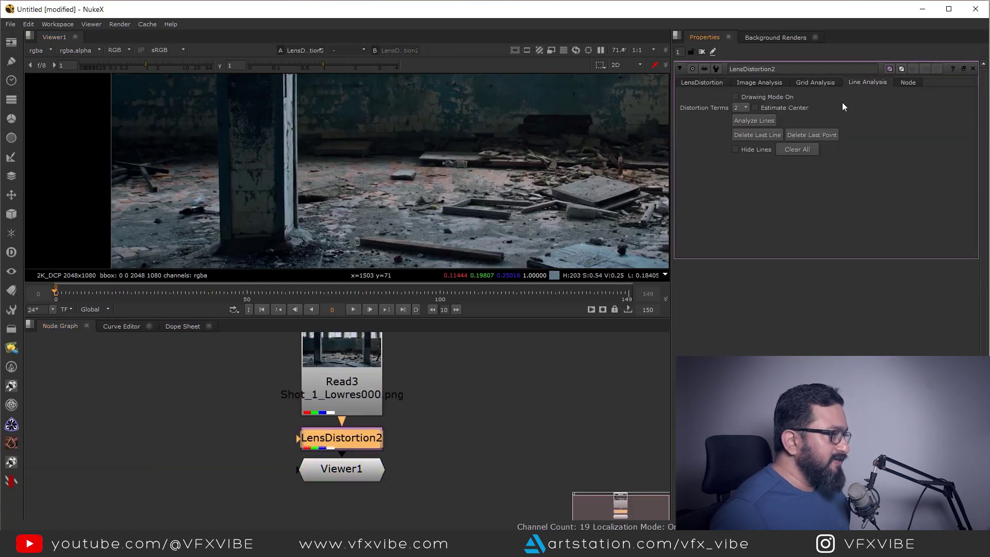
pyautogui.click(734, 98)
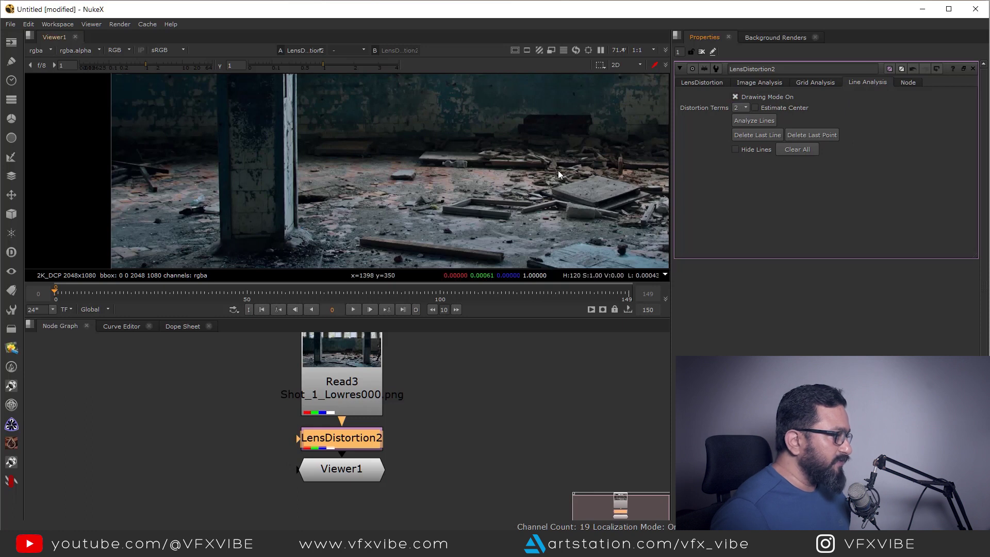
# Enlarge the viewer again and raise its gain to 2.8 to brighten the footage.
pyautogui.moveTo(574, 172); pyautogui.dragTo(354, 182, button='middle')
pyautogui.moveTo(490, 197); pyautogui.dragTo(468, 155, button='middle')
pyautogui.moveTo(476, 243); pyautogui.dragTo(536, 212, button='middle')
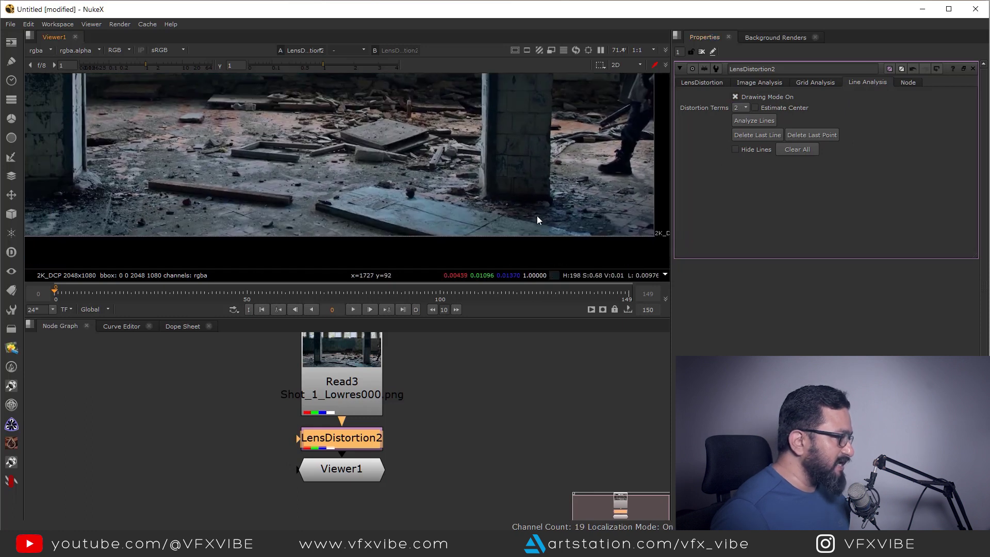
pyautogui.press('space')
pyautogui.moveTo(175, 61); pyautogui.dragTo(210, 65)
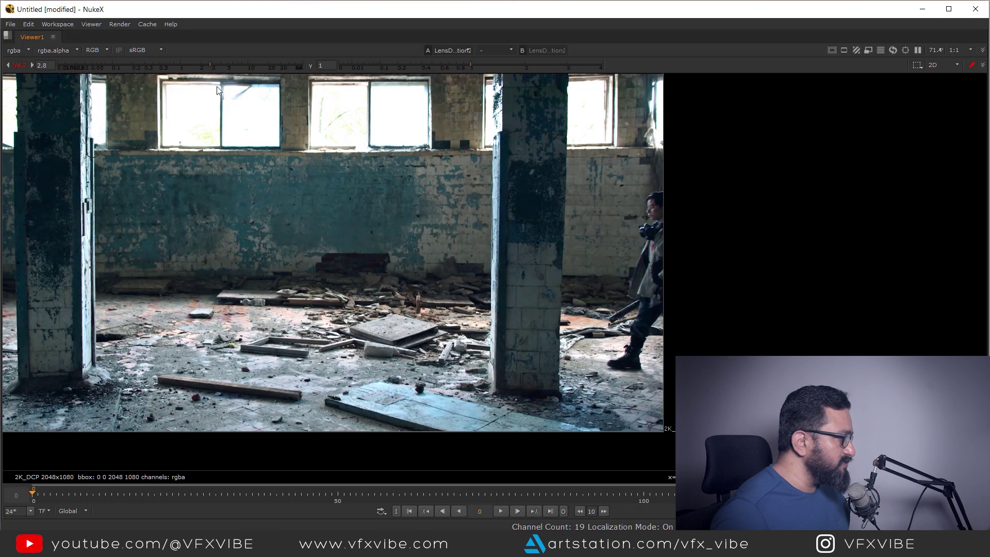
# Draw an analysis line along the vertical front corner of the right pillar, from its base upward.
pyautogui.scroll(3, 581, 359)
pyautogui.moveTo(486, 374); pyautogui.dragTo(514, 371, button='middle')
pyautogui.scroll(10, 515, 371)
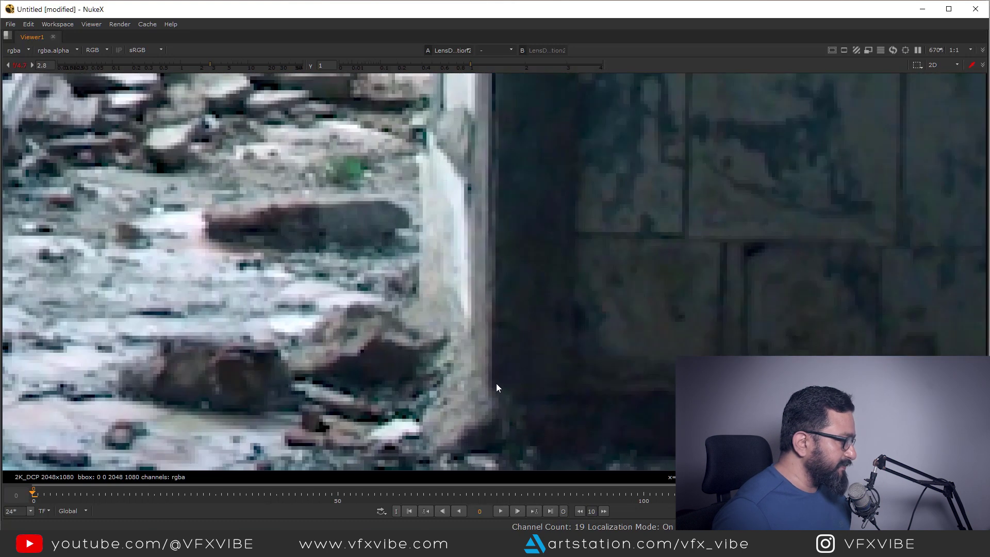
pyautogui.scroll(-6, 497, 308)
pyautogui.moveTo(496, 305); pyautogui.dragTo(519, 421, button='middle')
pyautogui.moveTo(501, 108); pyautogui.dragTo(516, 226, button='middle')
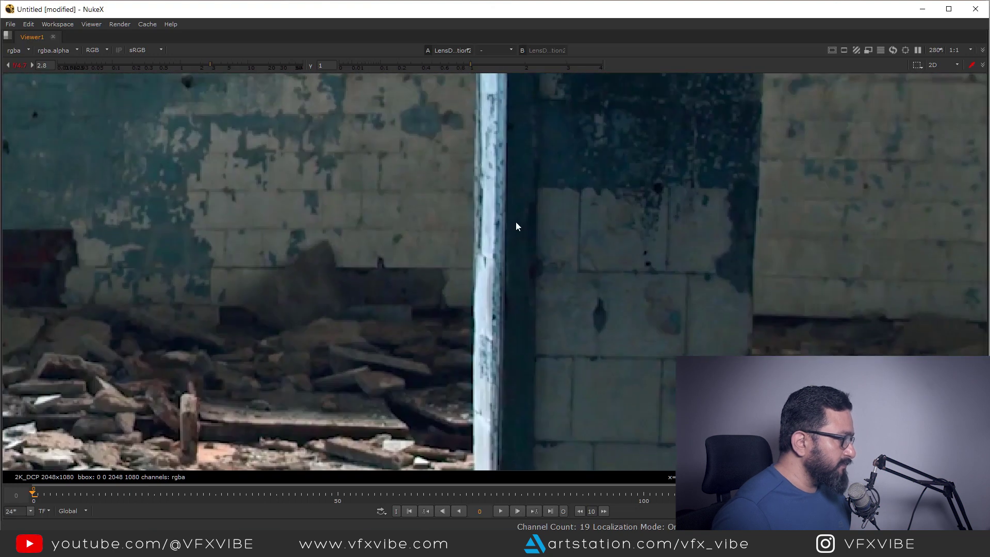
pyautogui.scroll(7, 507, 217)
pyautogui.scroll(-3, 506, 153)
pyautogui.moveTo(515, 160); pyautogui.dragTo(550, 449, button='middle')
pyautogui.moveTo(551, 127); pyautogui.dragTo(553, 417, button='middle')
pyautogui.scroll(3, 534, 252)
pyautogui.scroll(-5, 531, 243)
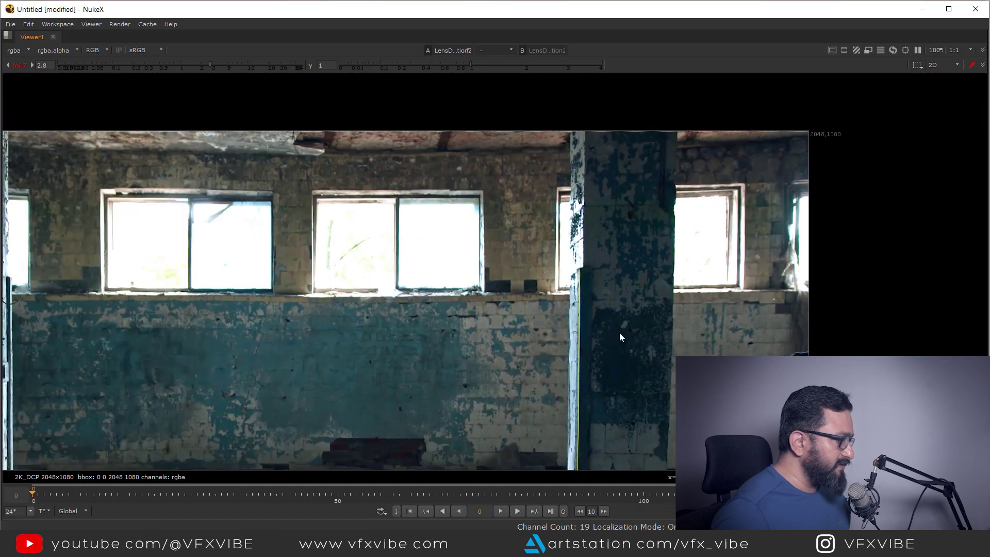
# Draw an analysis line along the vertical front corner of the left pillar, from its base upward.
pyautogui.moveTo(619, 332); pyautogui.dragTo(606, 112, button='middle')
pyautogui.moveTo(242, 356); pyautogui.dragTo(507, 336, button='middle')
pyautogui.scroll(3, 507, 336)
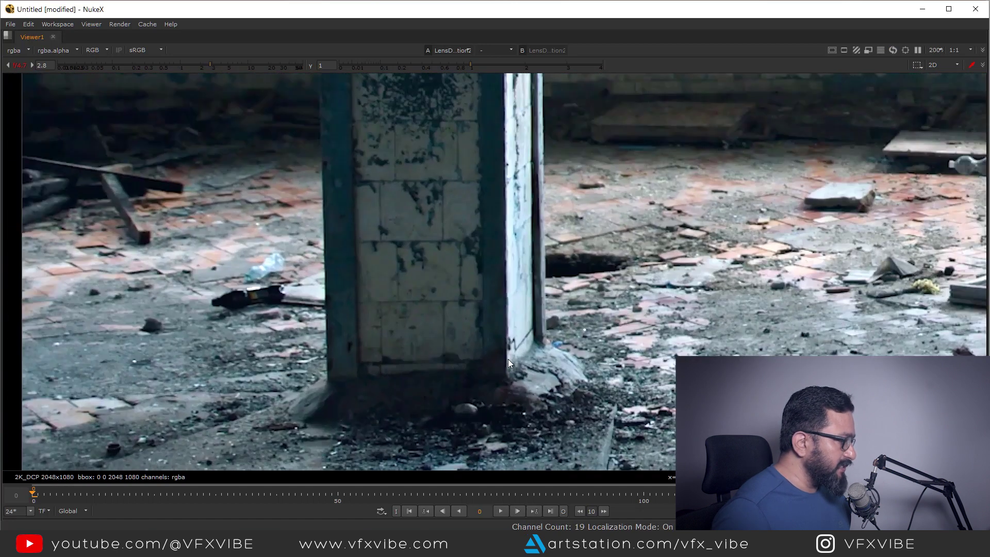
pyautogui.scroll(3, 508, 362)
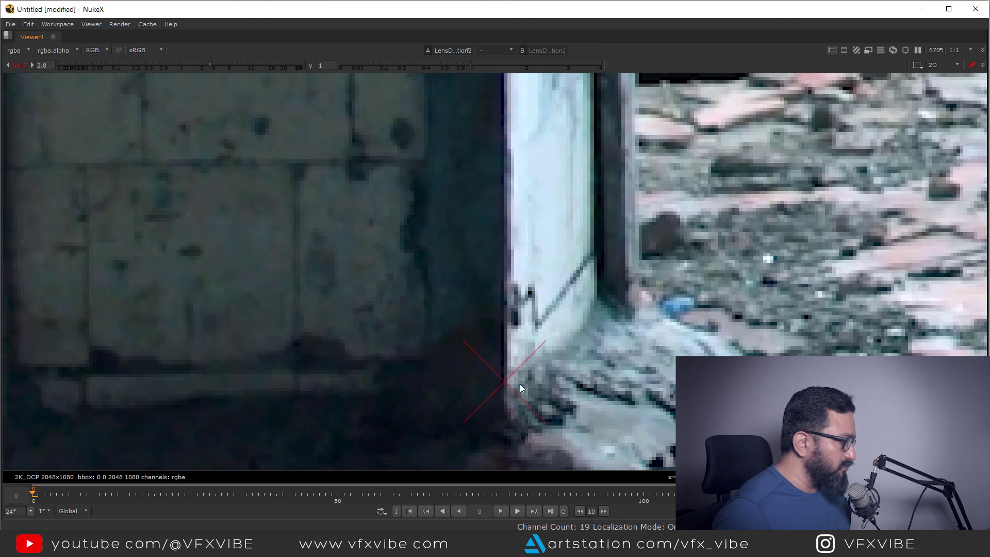
pyautogui.scroll(1, 520, 388)
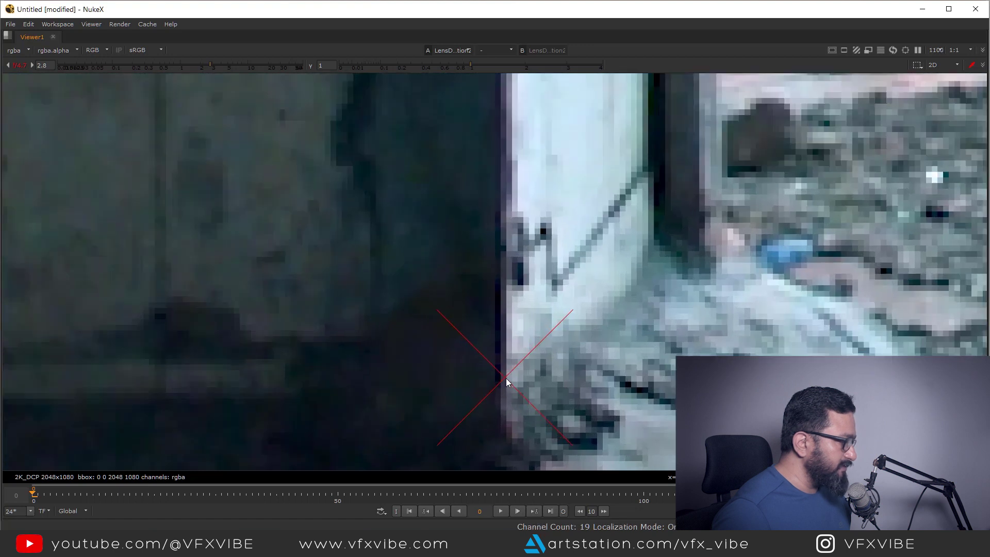
pyautogui.scroll(-2, 506, 459)
pyautogui.scroll(-4, 527, 228)
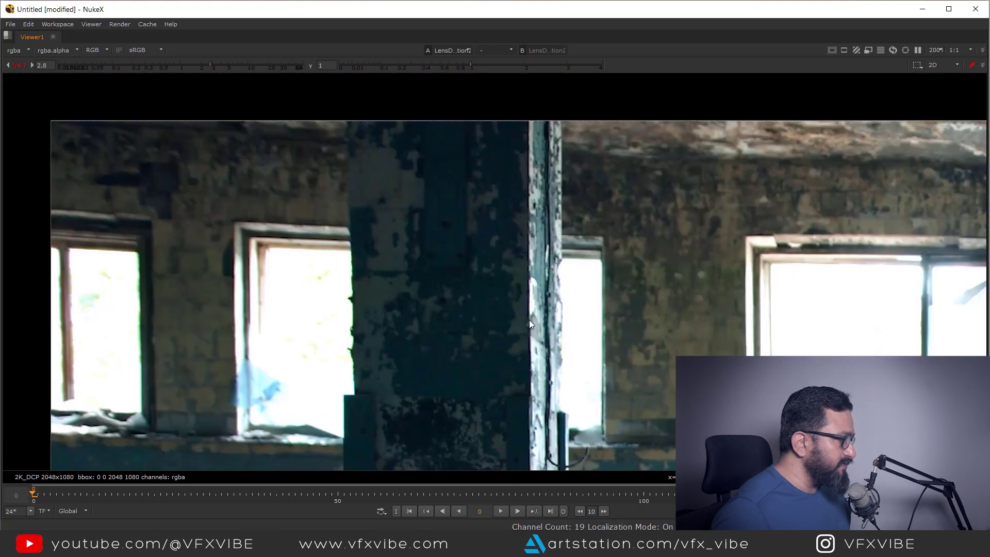
pyautogui.scroll(3, 534, 365)
pyautogui.scroll(-2, 545, 335)
pyautogui.moveTo(546, 338); pyautogui.dragTo(538, 300, button='middle')
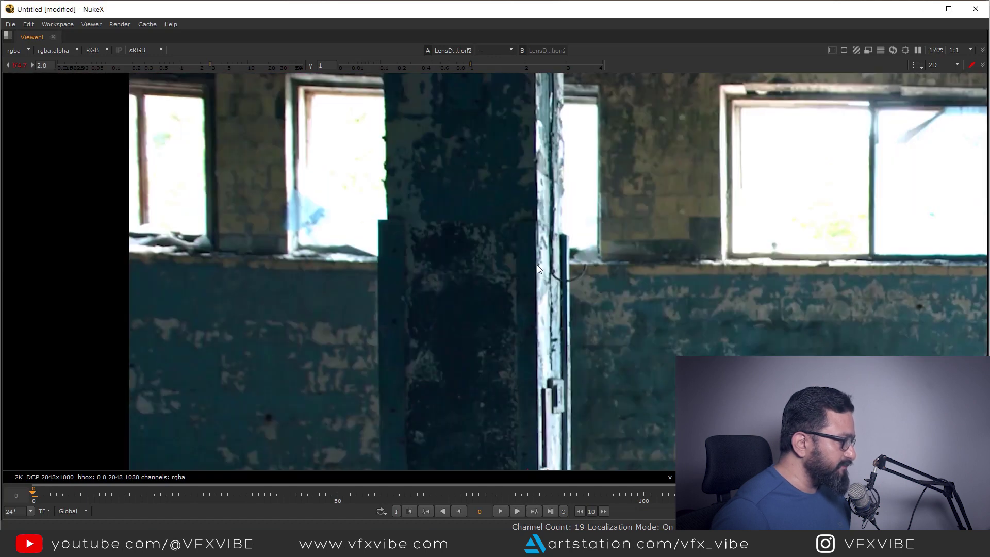
pyautogui.moveTo(538, 245); pyautogui.dragTo(540, 283, button='middle')
pyautogui.scroll(2, 540, 283)
pyautogui.scroll(-5, 428, 329)
# Draw analysis lines along the wall ledge below the two middle windows and down the left edge of the first one.
pyautogui.scroll(6, 452, 253)
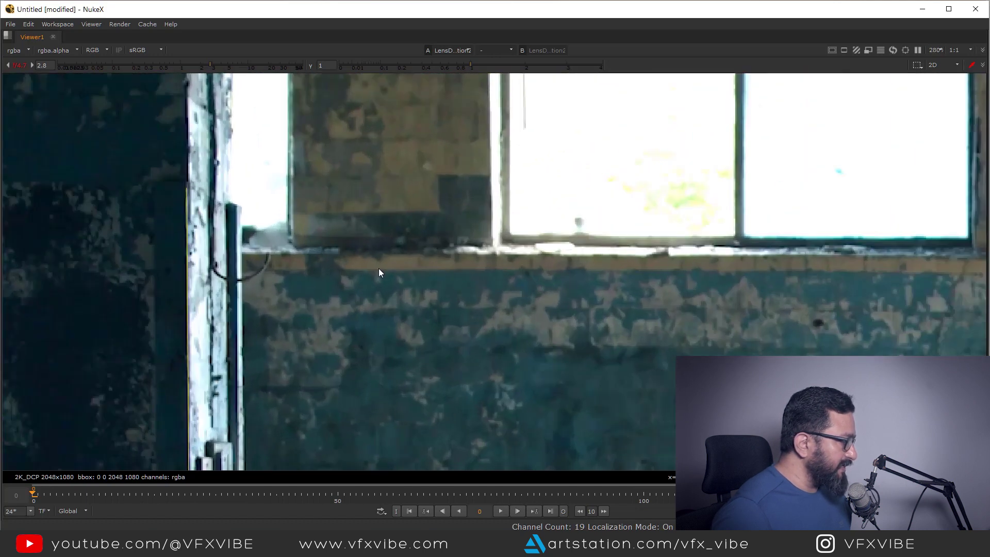
pyautogui.scroll(-5, 363, 289)
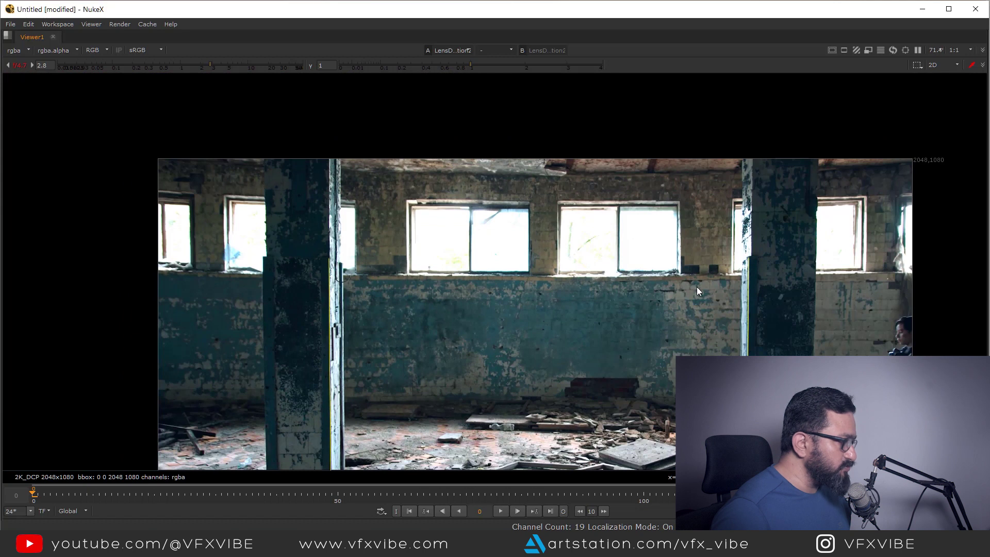
pyautogui.scroll(5, 355, 276)
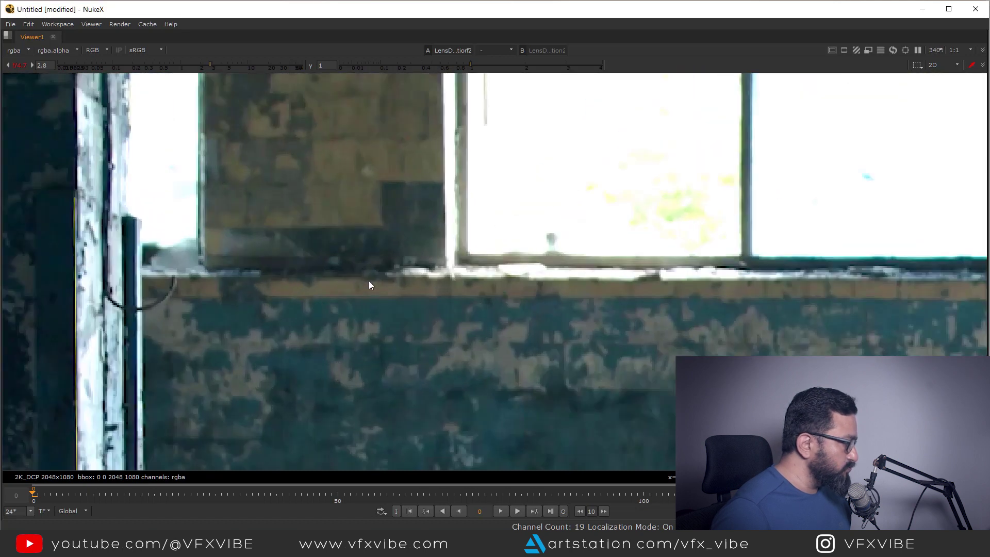
pyautogui.scroll(2, 367, 279)
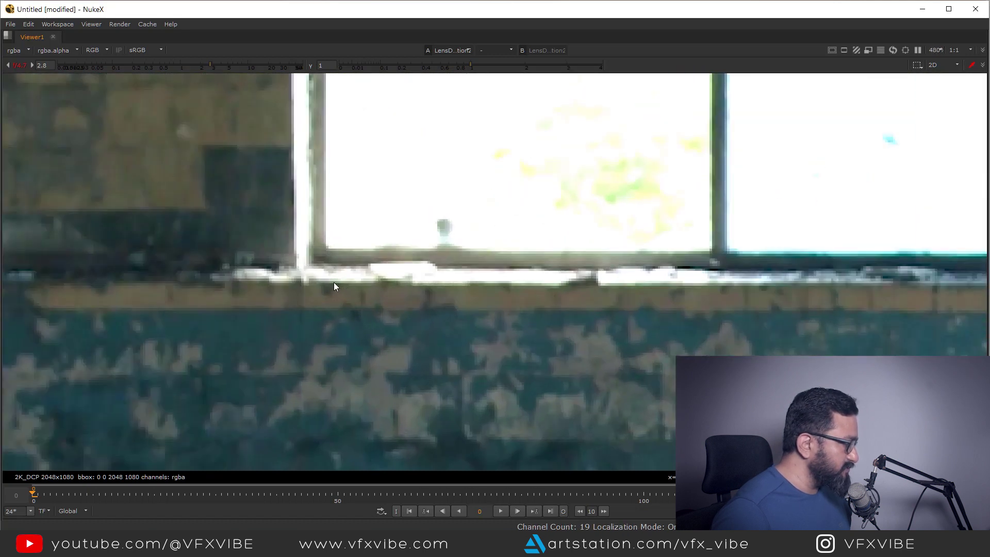
pyautogui.moveTo(738, 299); pyautogui.dragTo(479, 290, button='middle')
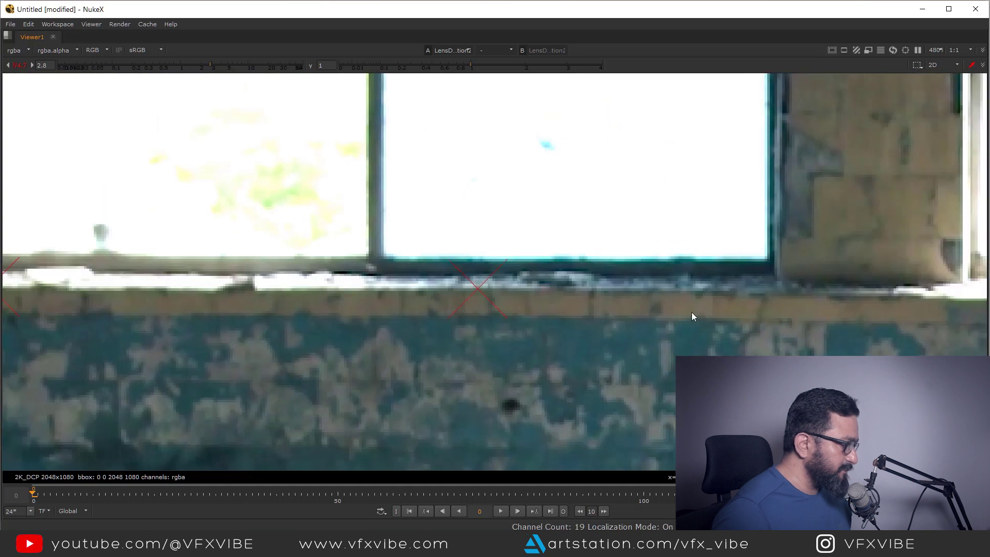
pyautogui.moveTo(742, 312); pyautogui.dragTo(338, 309, button='middle')
pyautogui.moveTo(928, 294); pyautogui.dragTo(124, 304, button='middle')
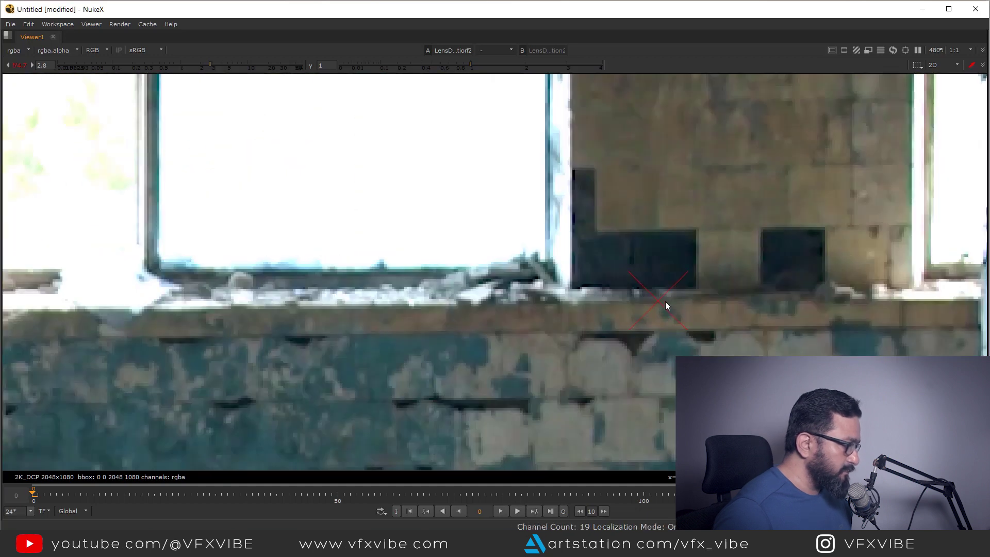
pyautogui.scroll(-8, 574, 317)
pyautogui.moveTo(576, 358); pyautogui.dragTo(580, 360, button='middle')
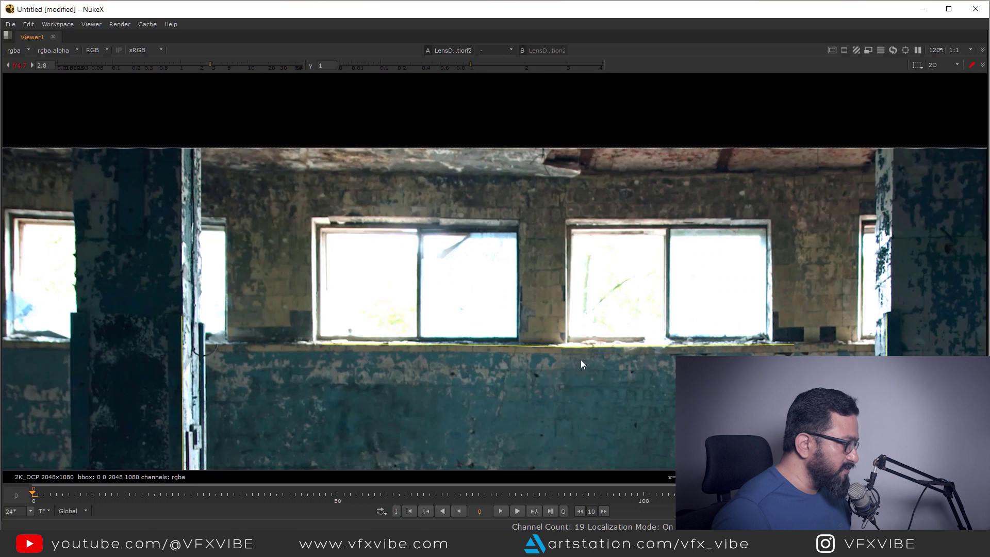
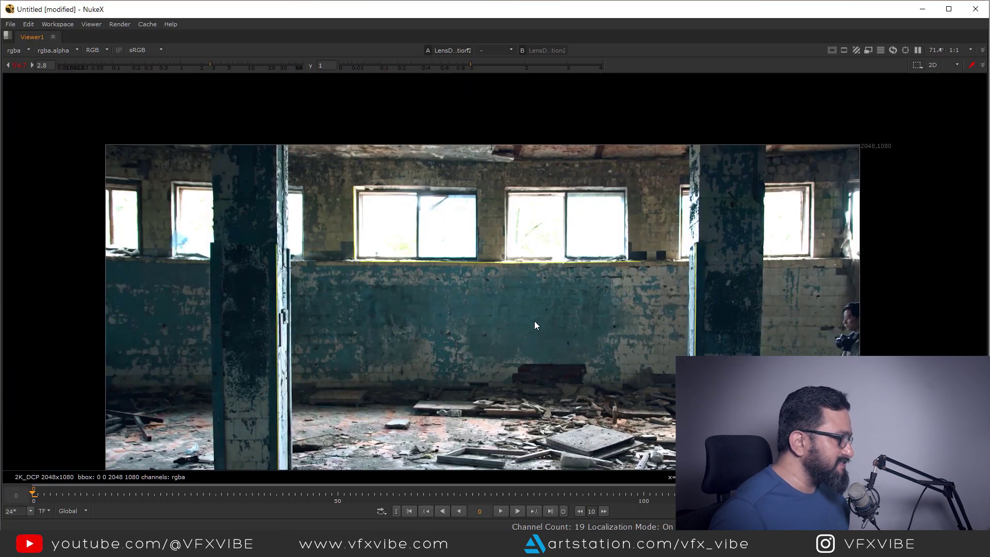
# Restore the full layout, fit the frame in the viewer and analyze the drawn lines to compute the distortion.
pyautogui.press('space')
pyautogui.moveTo(508, 153); pyautogui.dragTo(527, 200, button='middle')
pyautogui.press('f')
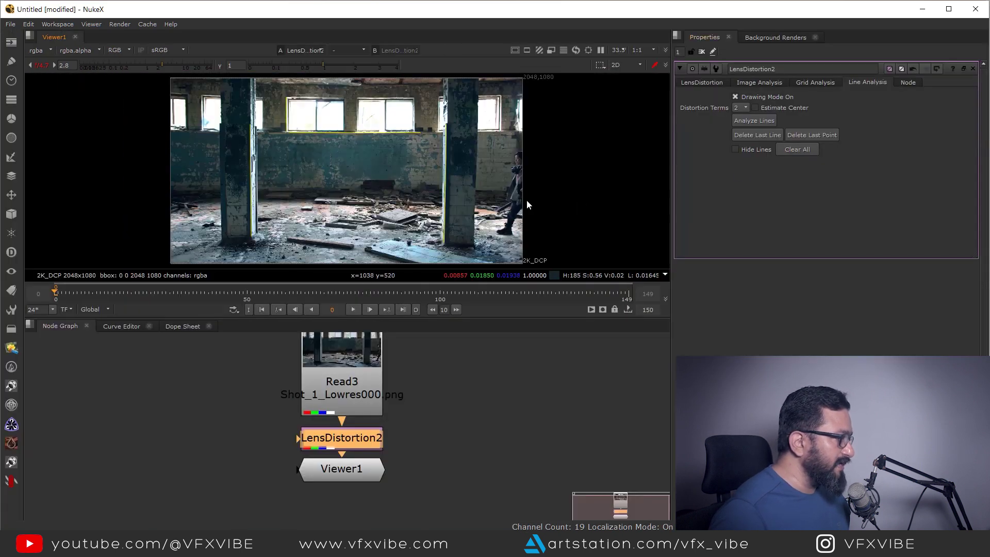
pyautogui.click(751, 121)
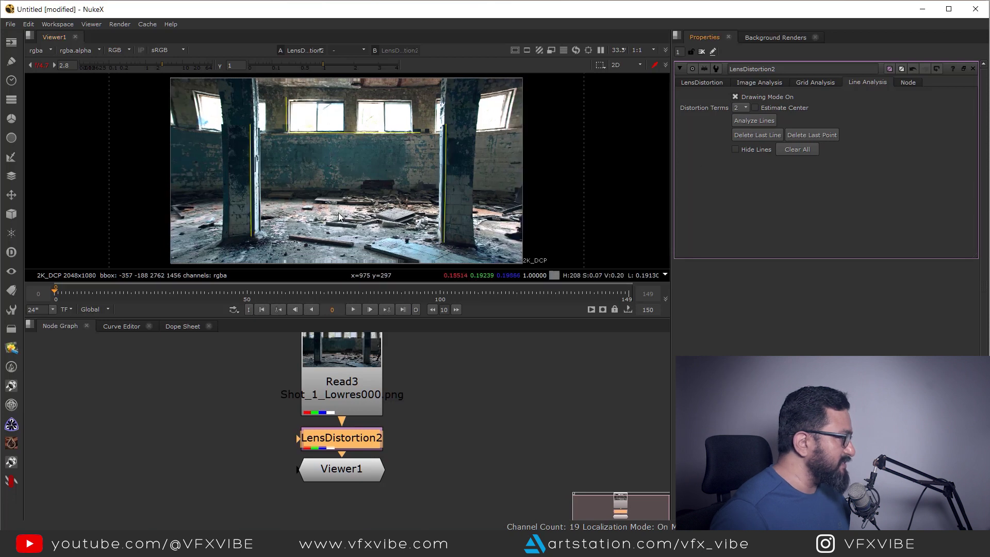
pyautogui.scroll(1, 422, 141)
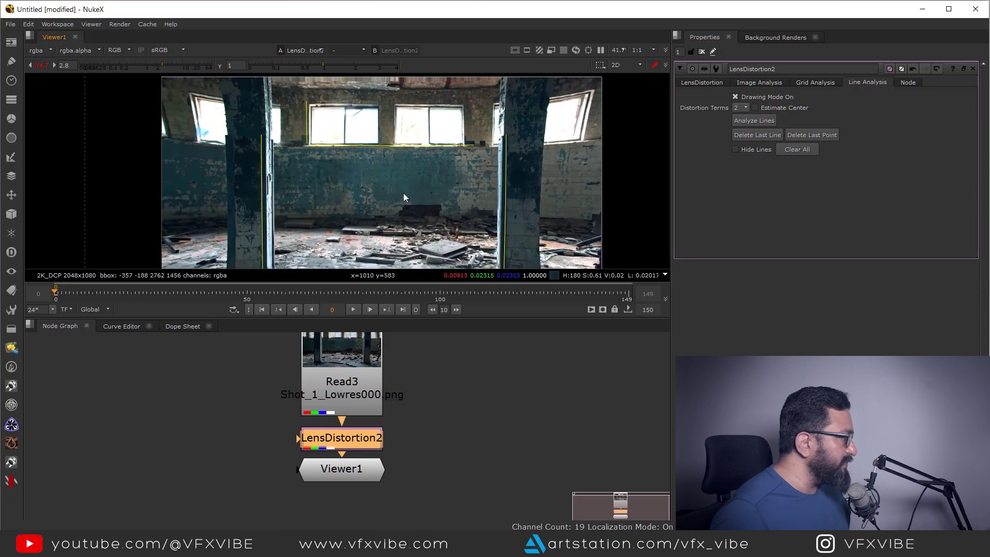
pyautogui.moveTo(379, 184); pyautogui.dragTo(464, 202, button='middle')
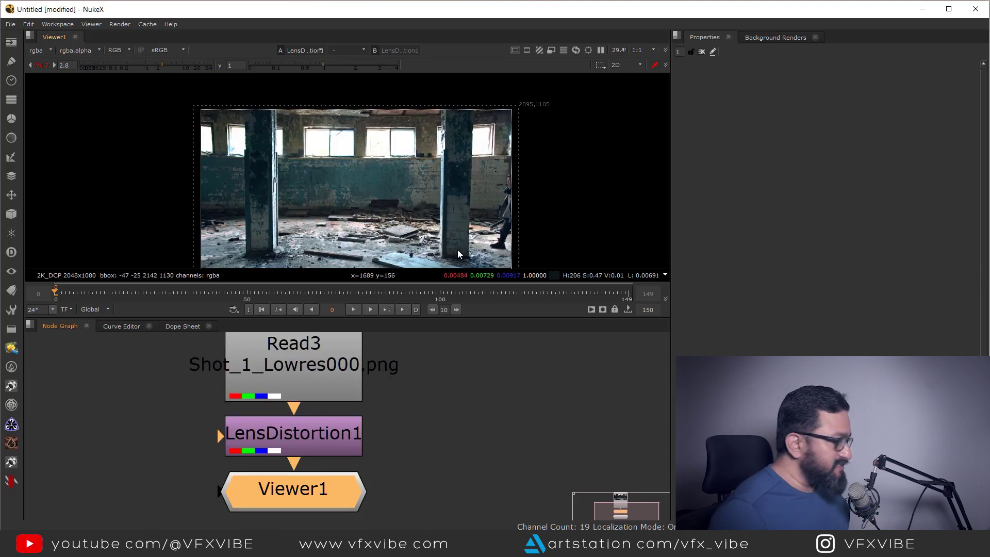
# Connect the Read3 footage and the LensDistortion1 output to separate viewer inputs and show the frame in a maximized viewer.
pyautogui.moveTo(357, 377); pyautogui.dragTo(381, 360, button='middle')
pyautogui.click(395, 405)
pyautogui.press('1')
pyautogui.click(377, 421)
pyautogui.press('1')
pyautogui.press('space')
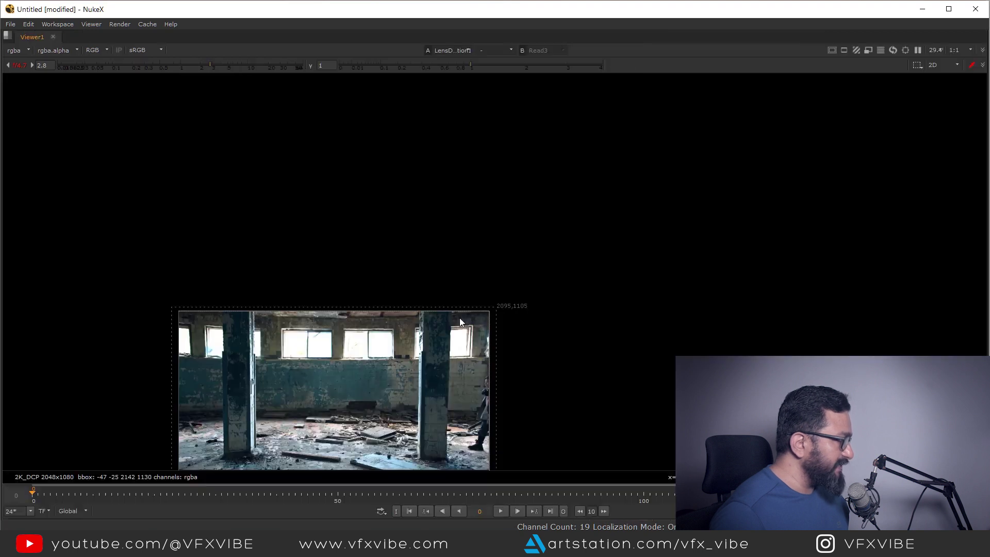
pyautogui.moveTo(275, 442); pyautogui.dragTo(478, 341, button='middle')
pyautogui.scroll(2, 479, 341)
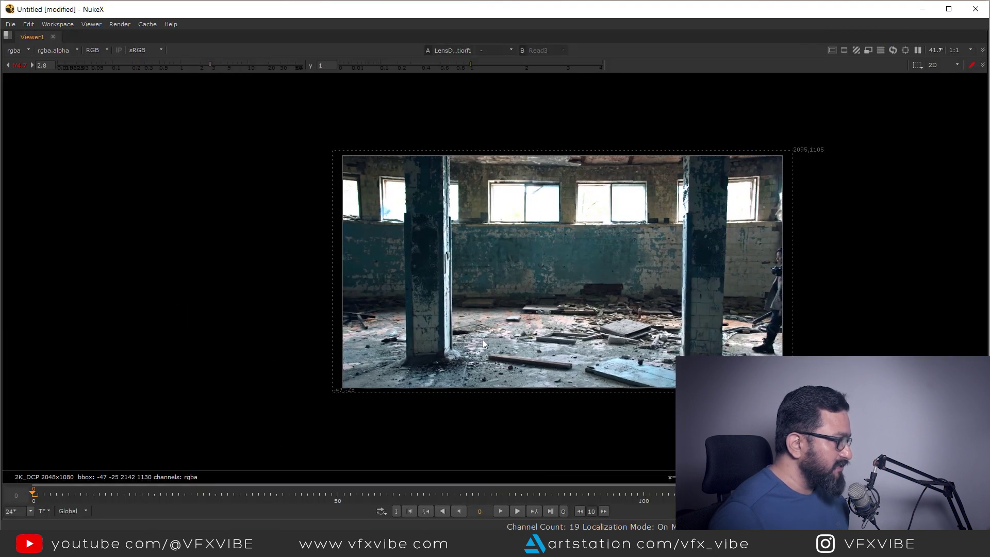
# Compare the original footage with the undistorted result by switching repeatedly between the two viewer inputs.
pyautogui.press('1')
pyautogui.press('2')
pyautogui.press('1')
pyautogui.press('2')
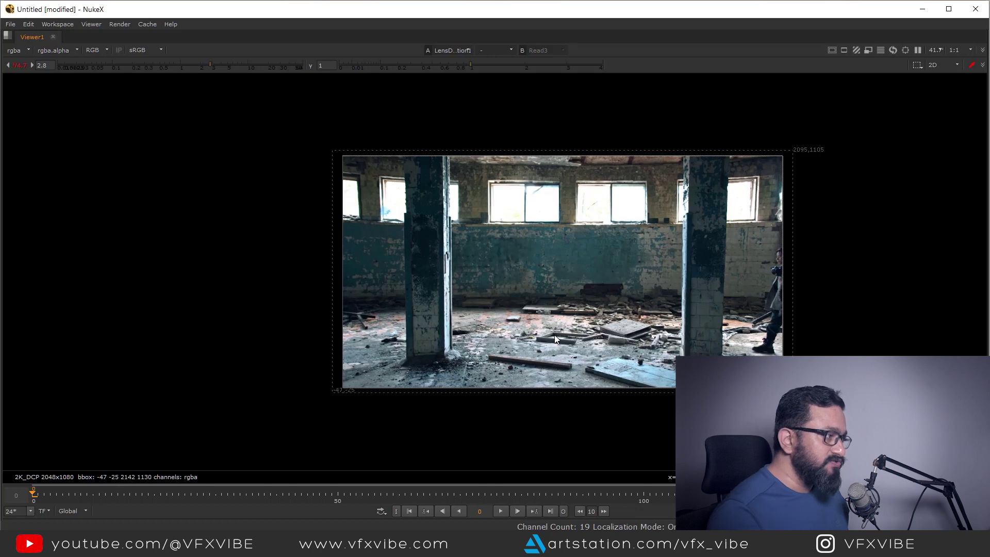
pyautogui.press('1')
pyautogui.press('1')
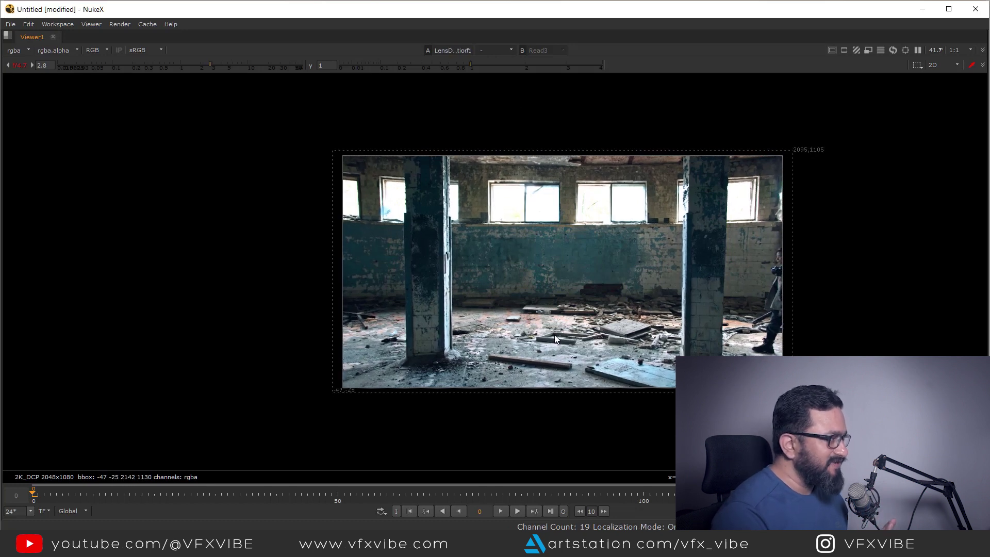
pyautogui.press('1')
pyautogui.press('1')
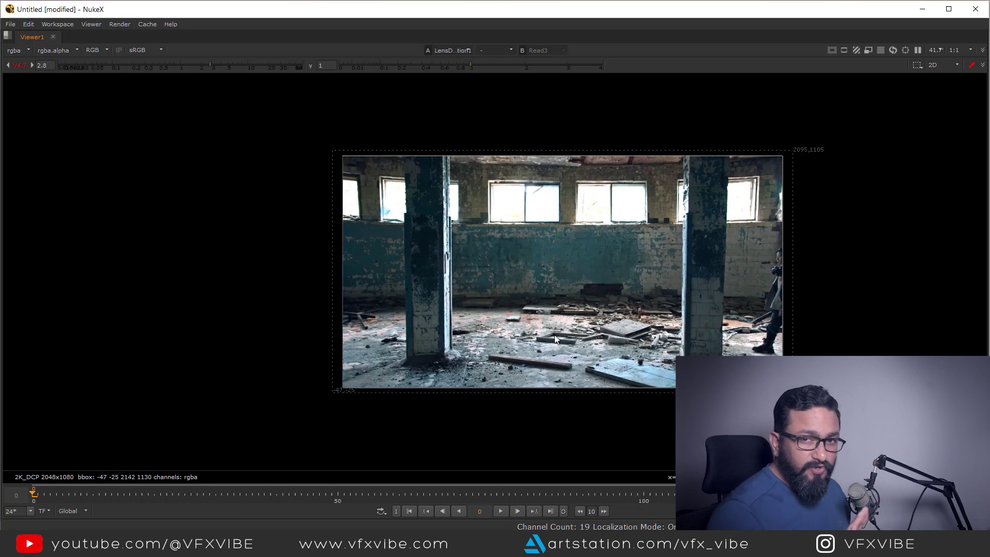
pyautogui.press('1')
pyautogui.press('1')
pyautogui.press('1')
pyautogui.press('1')
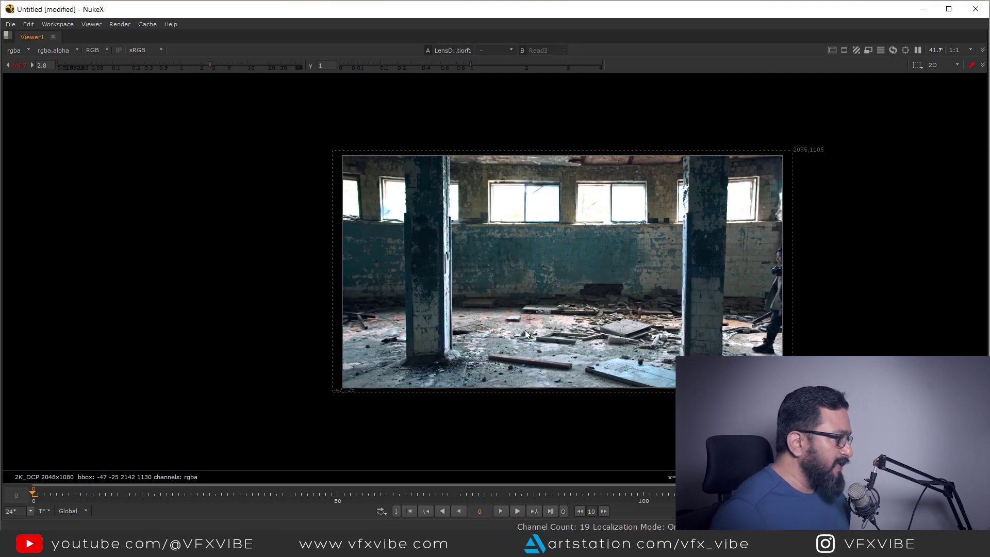
# Restore the full layout, move the Viewer1 node further down, fit the frame and reset the viewer gain to 1.
pyautogui.press('space')
pyautogui.scroll(-3, 464, 386)
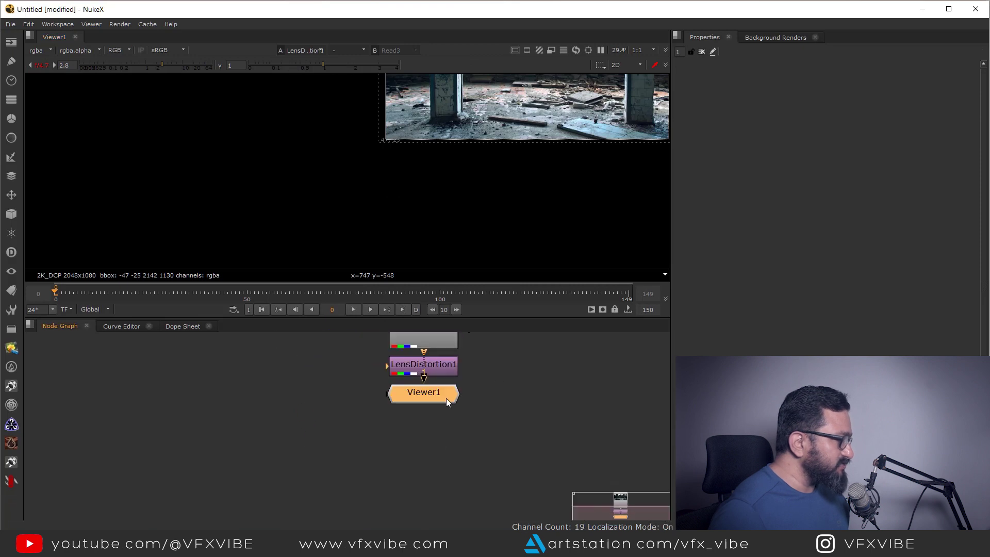
pyautogui.moveTo(446, 398); pyautogui.dragTo(438, 482)
pyautogui.press('f')
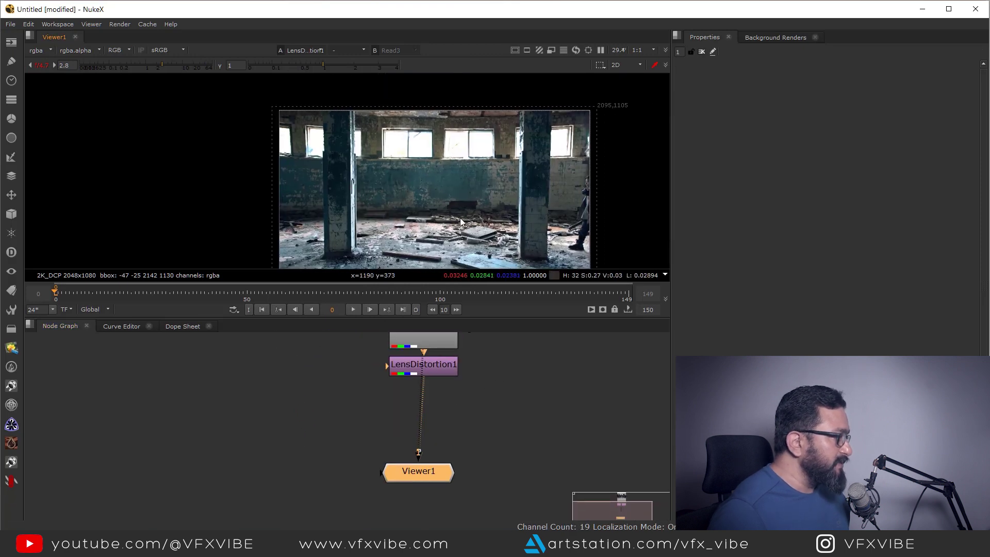
pyautogui.keyDown('ctrl'); pyautogui.click(145, 65); pyautogui.keyUp('ctrl')
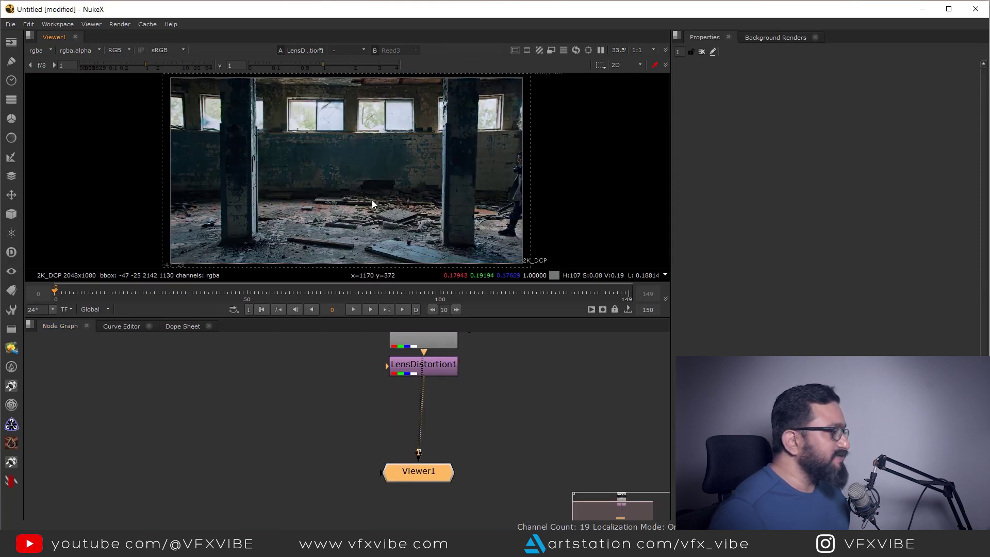
pyautogui.moveTo(369, 204); pyautogui.dragTo(422, 192, button='middle')
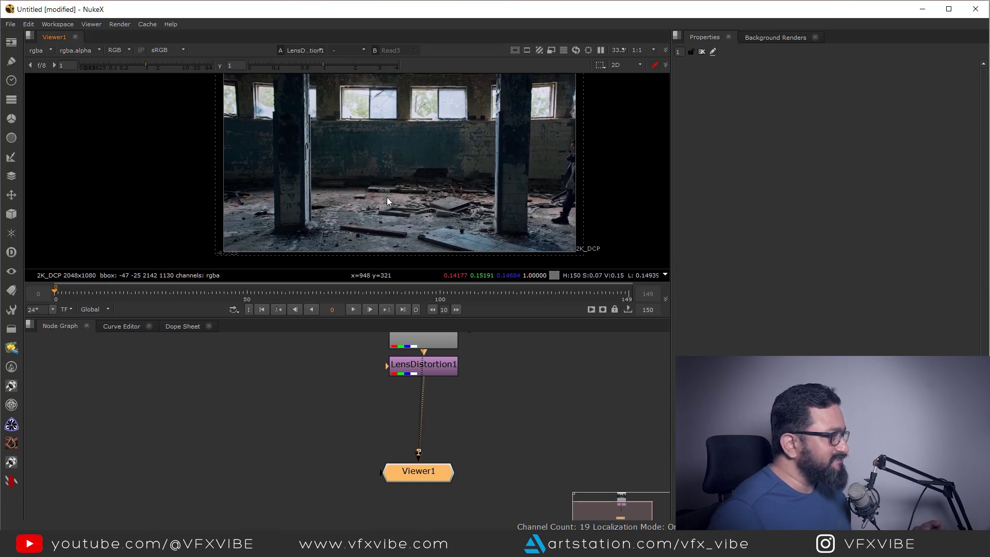
# Add a Grade node below LensDistortion1, move Viewer1 aside and display the Grade node's output.
pyautogui.click(464, 418)
pyautogui.press('g')
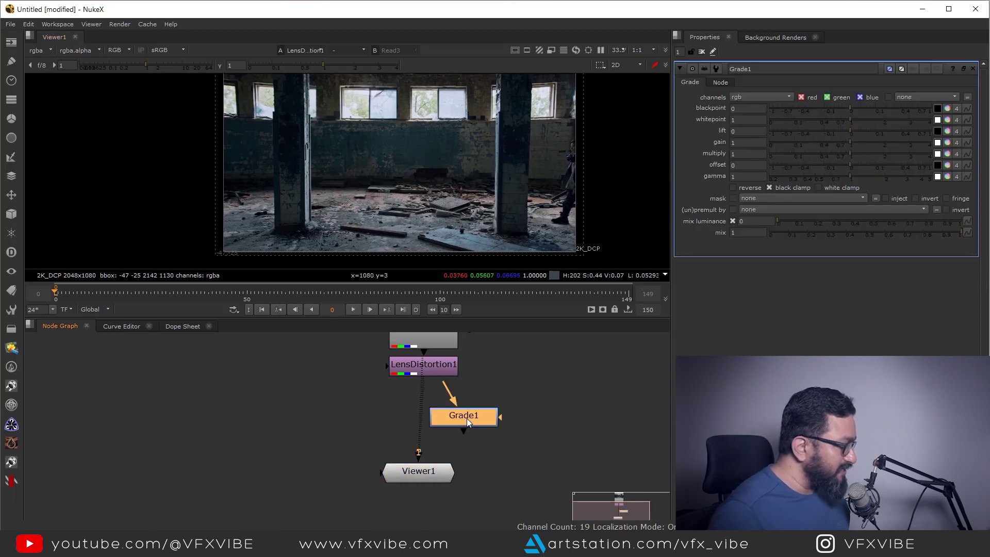
pyautogui.moveTo(466, 418); pyautogui.dragTo(429, 416)
pyautogui.moveTo(418, 470); pyautogui.dragTo(354, 473)
pyautogui.click(438, 412)
pyautogui.press('2')
pyautogui.press('1')
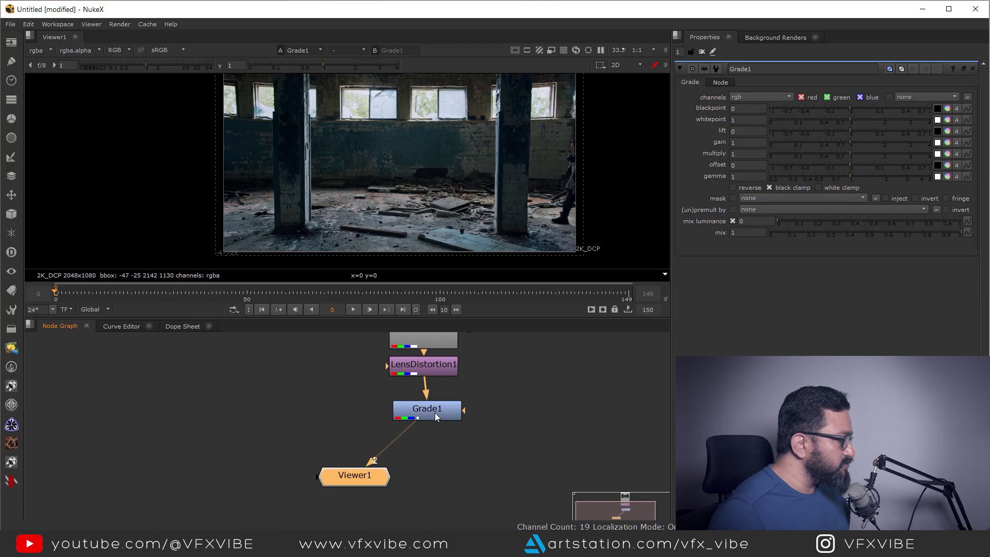
# Set the Grade node's gamma to 0.84 and its gain to 1.98.
pyautogui.moveTo(850, 177); pyautogui.dragTo(842, 177)
pyautogui.moveTo(849, 142); pyautogui.dragTo(883, 149)
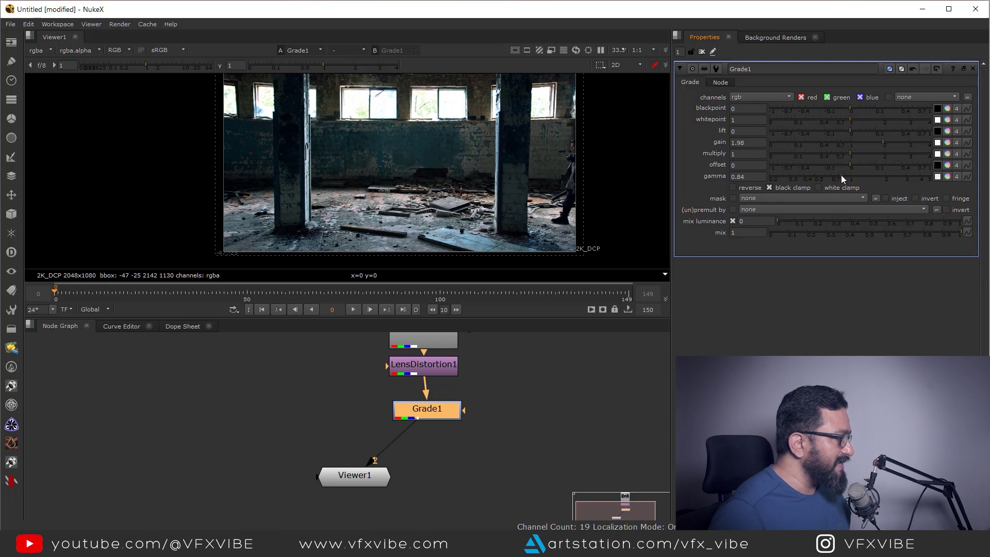
pyautogui.moveTo(527, 185); pyautogui.dragTo(552, 179, button='middle')
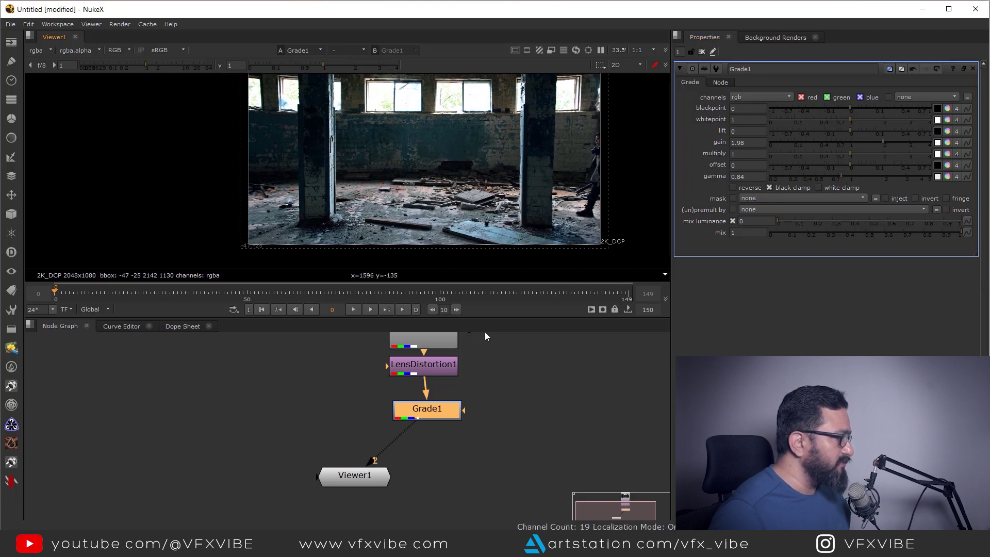
# Go to frame 133 and draw a closed Bezier roto shape loosely around the walking man.
pyautogui.moveTo(265, 303); pyautogui.dragTo(566, 300)
pyautogui.scroll(3, 484, 143)
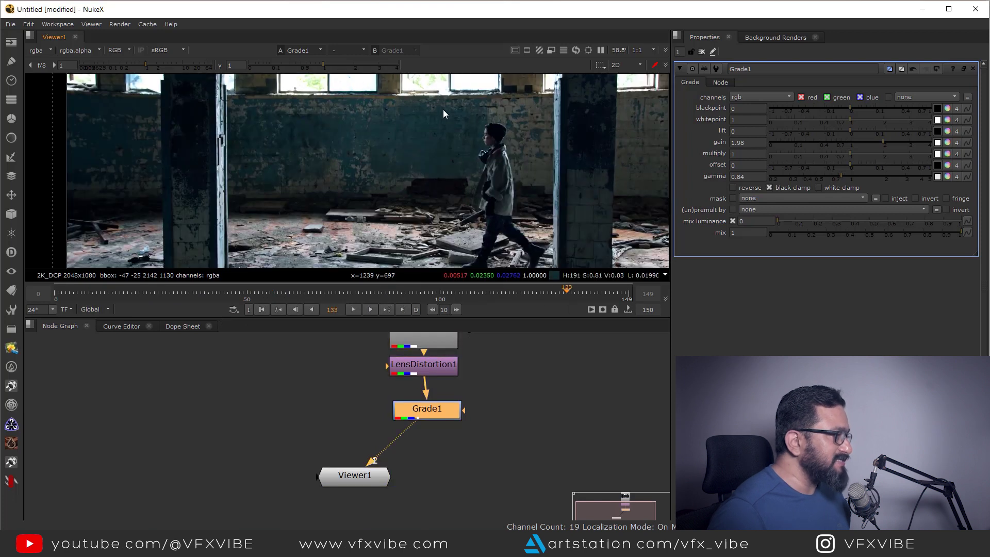
pyautogui.moveTo(443, 110); pyautogui.dragTo(552, 276)
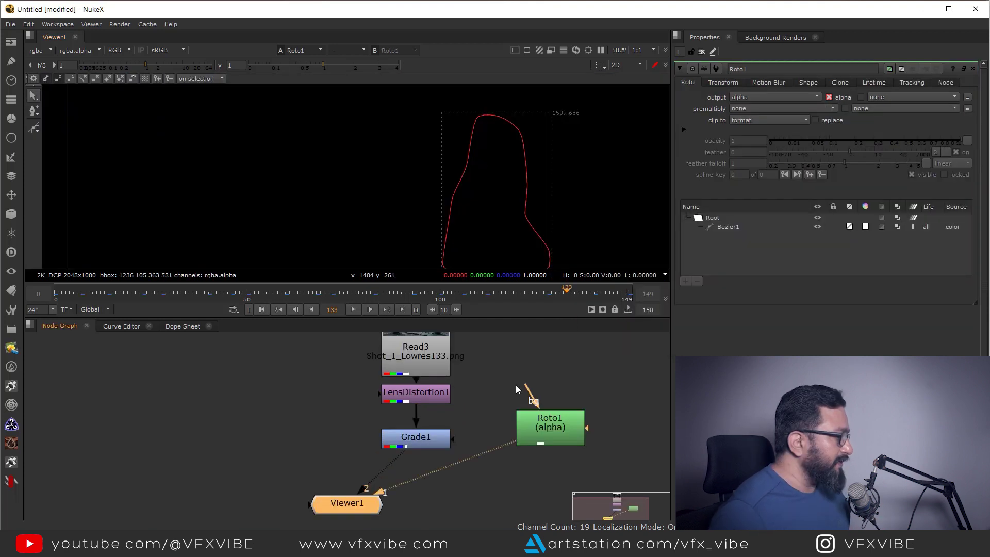
# Display the Grade1 output and scrub the timeline to check how the roto shape follows the walking man.
pyautogui.click(414, 442)
pyautogui.press('1')
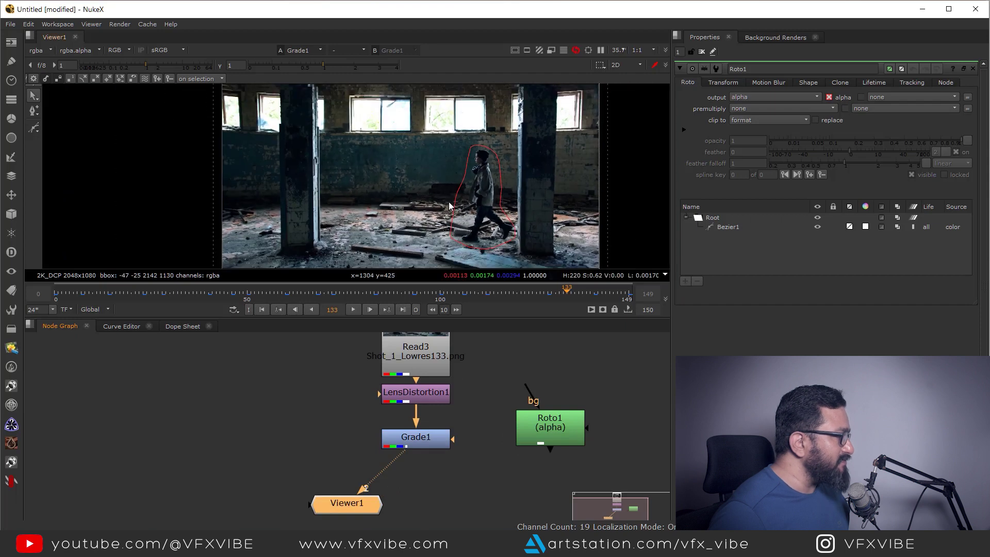
pyautogui.scroll(-1, 449, 206)
pyautogui.moveTo(565, 293); pyautogui.dragTo(499, 300)
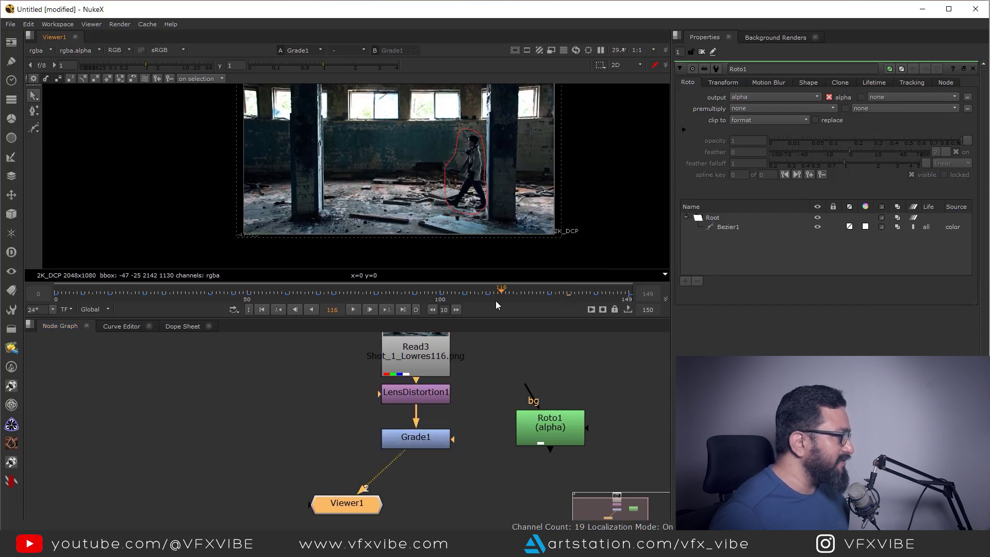
pyautogui.click(158, 304)
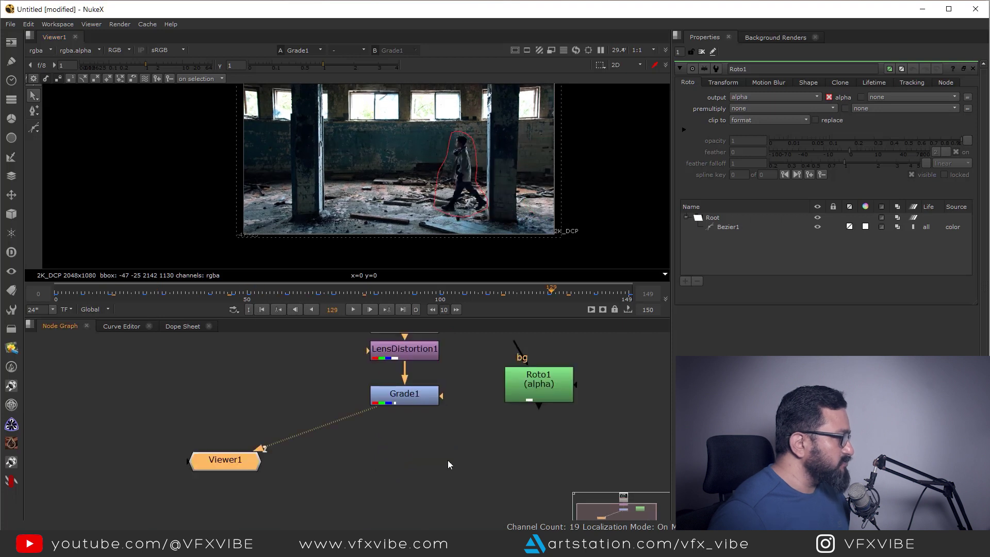
# Add a CameraTracker node below Grade1 and connect its mask input to Roto1.
pyautogui.click(472, 457)
pyautogui.press('Tab')
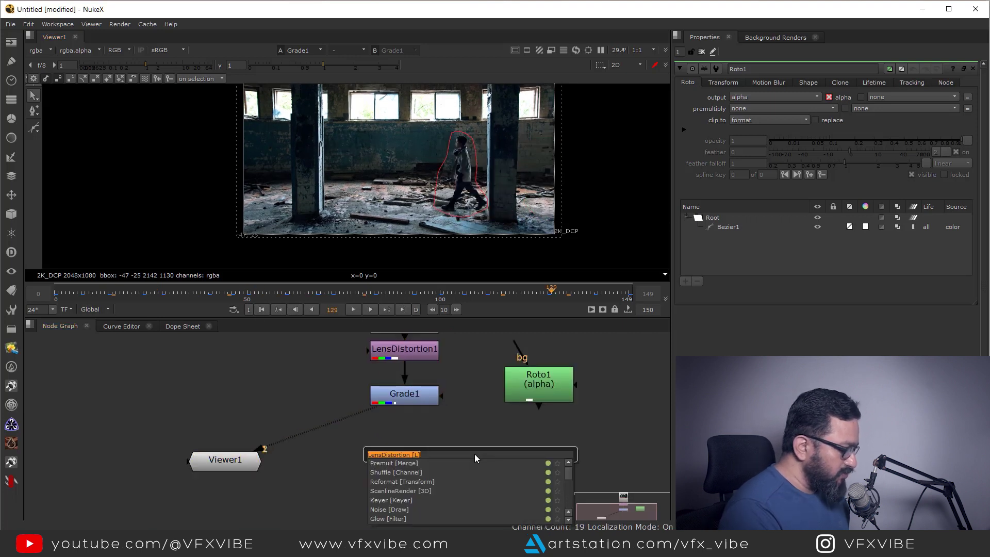
pyautogui.write('came')
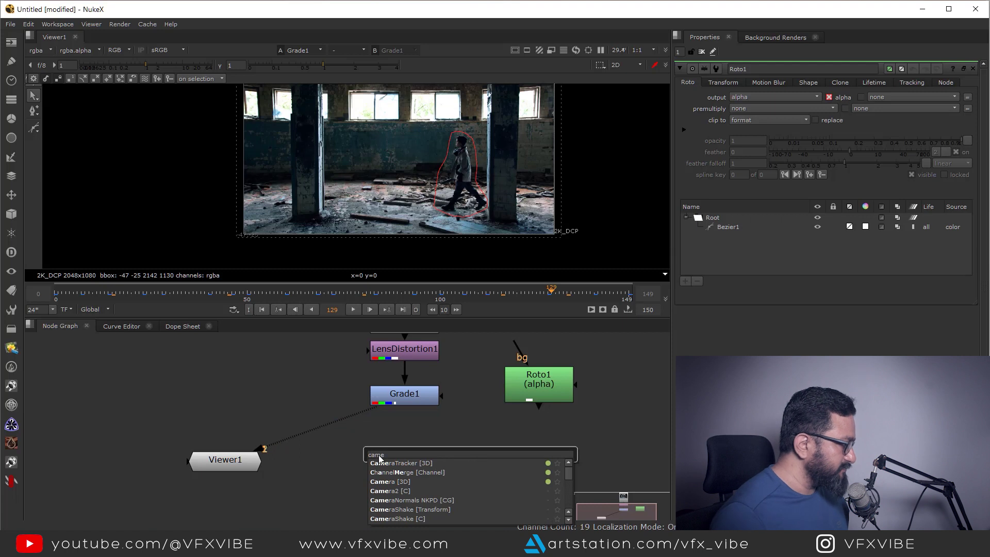
pyautogui.press('Return')
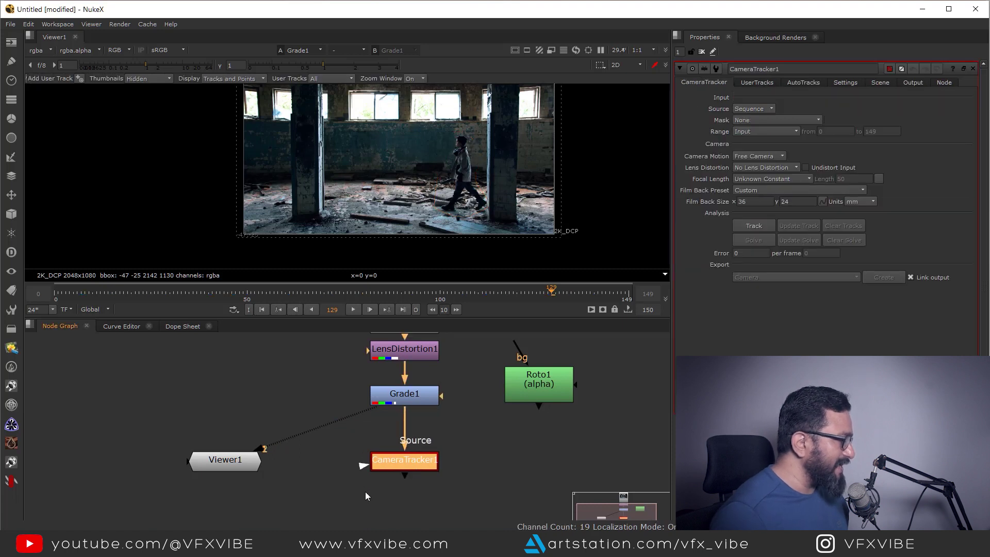
pyautogui.moveTo(363, 465); pyautogui.dragTo(557, 378)
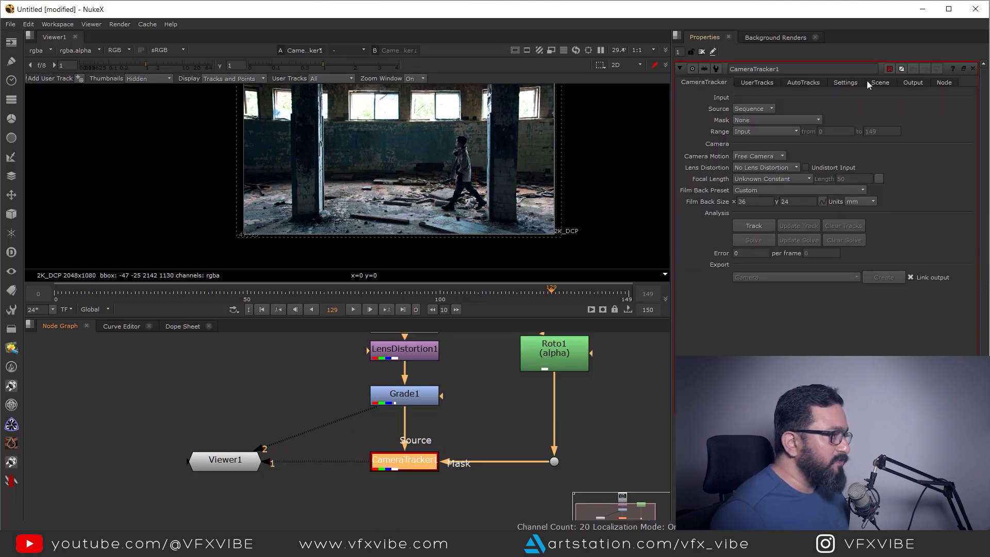
# Enable Preview Features in the CameraTracker settings and inspect the features around the walking man.
pyautogui.click(845, 85)
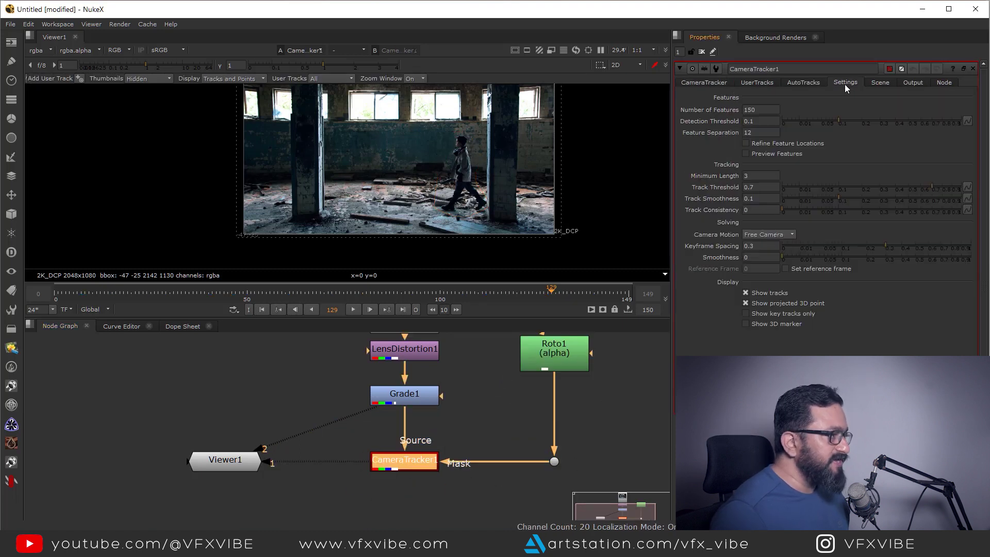
pyautogui.click(746, 154)
pyautogui.scroll(2, 503, 153)
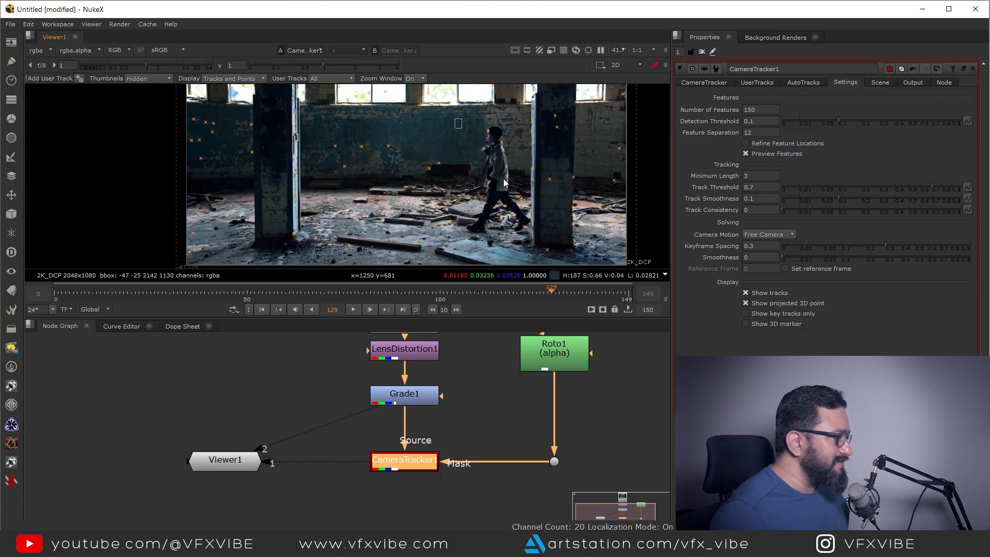
pyautogui.moveTo(454, 118); pyautogui.dragTo(532, 250)
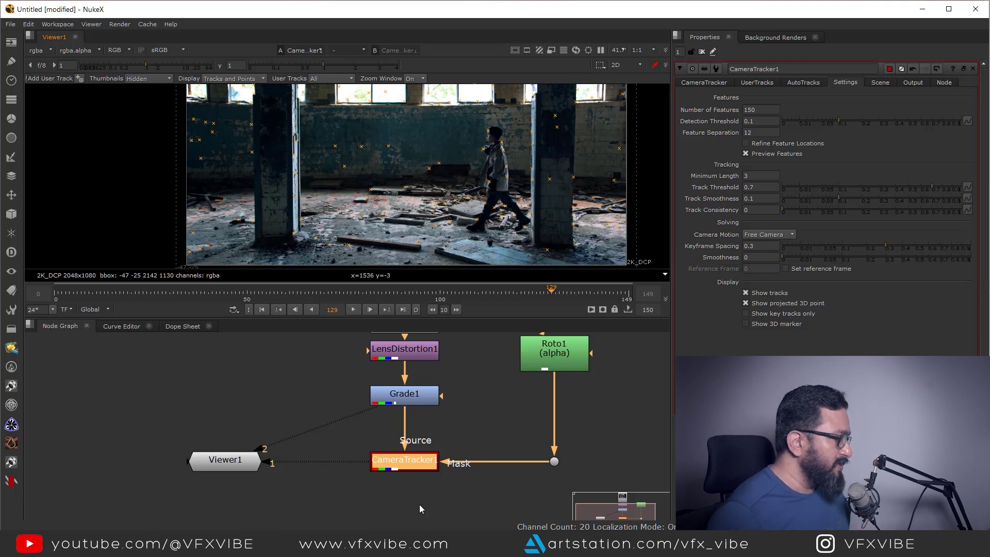
# Set the CameraTracker's mask option to Mask Alpha.
pyautogui.click(706, 87)
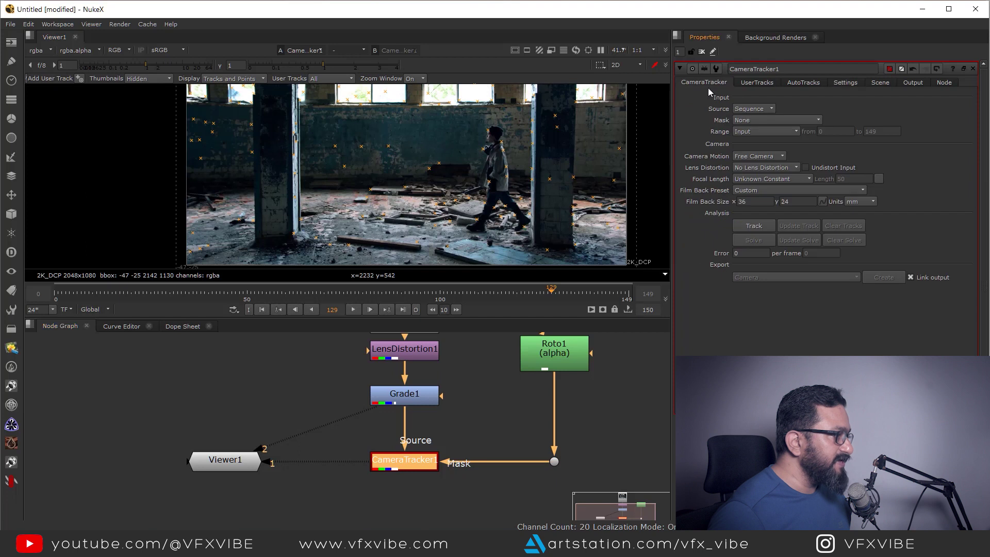
pyautogui.click(759, 122)
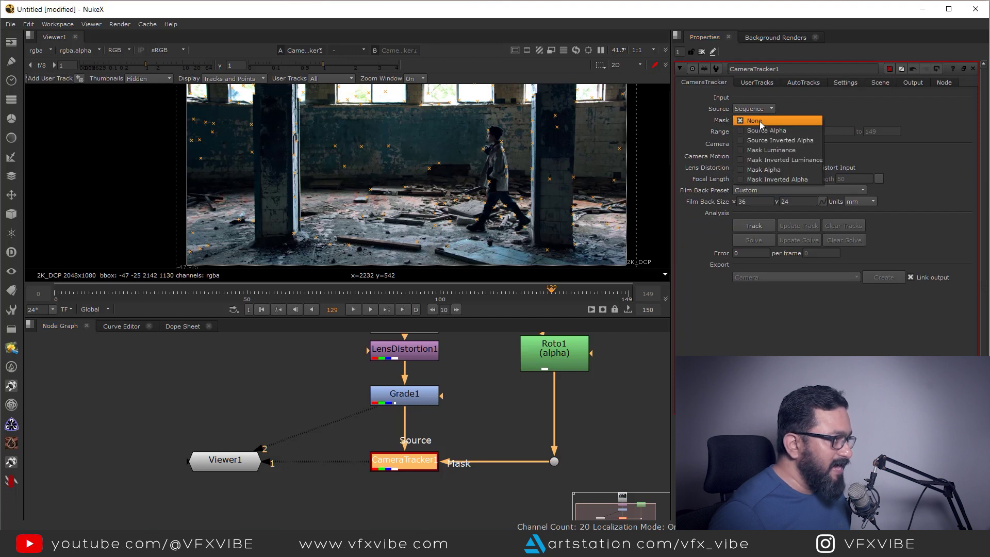
pyautogui.click(775, 171)
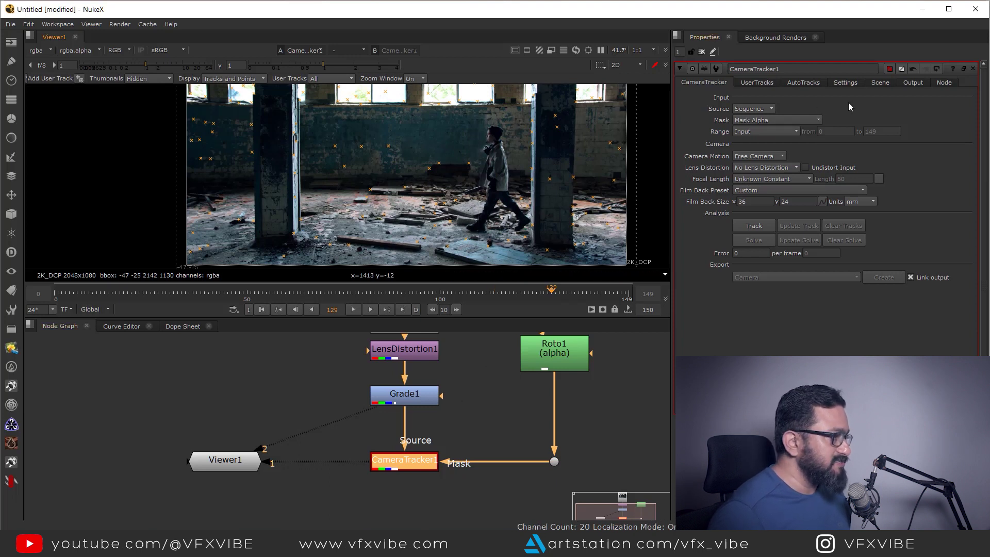
# Set the CameraTracker's number of features to 800 and its feature separation to 8.
pyautogui.click(846, 82)
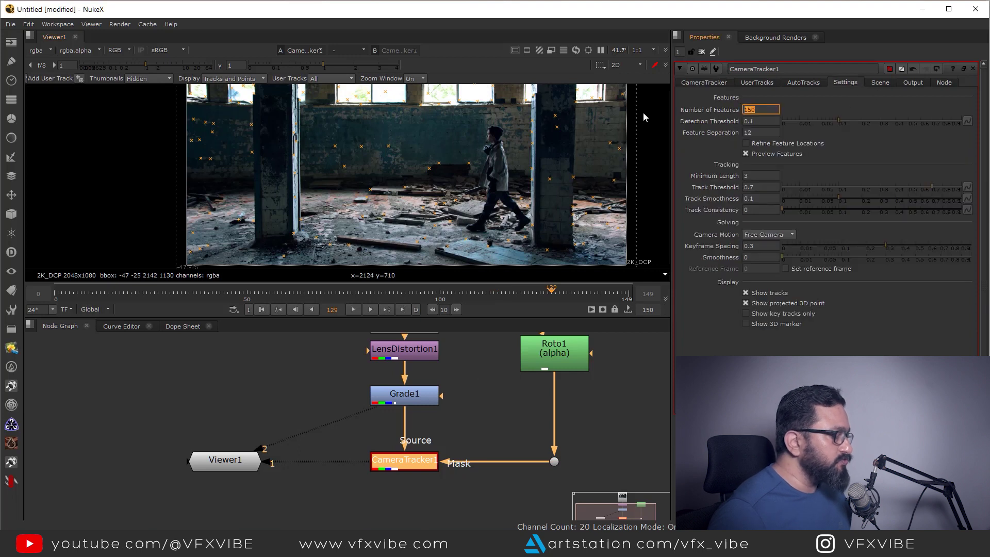
pyautogui.write('8')
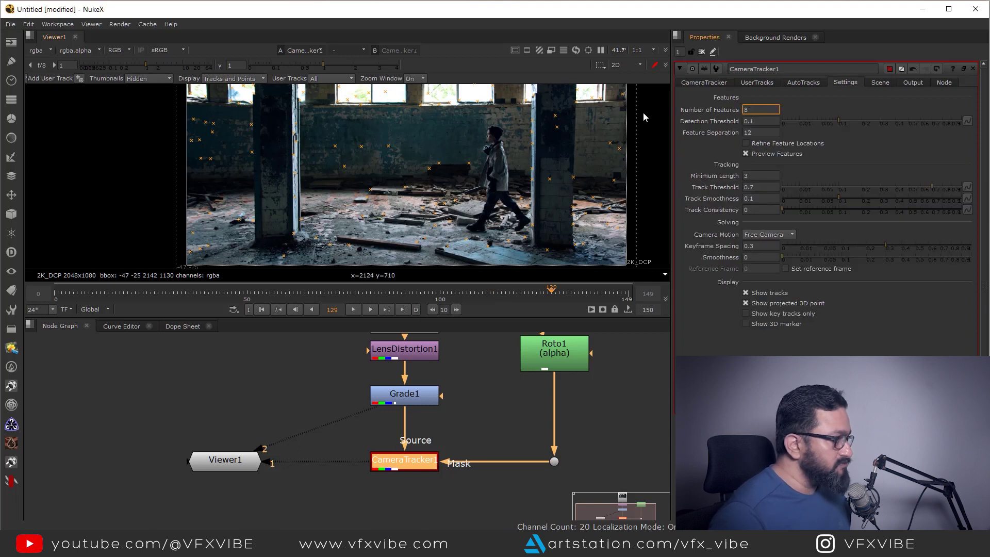
pyautogui.write('00')
pyautogui.press('Return')
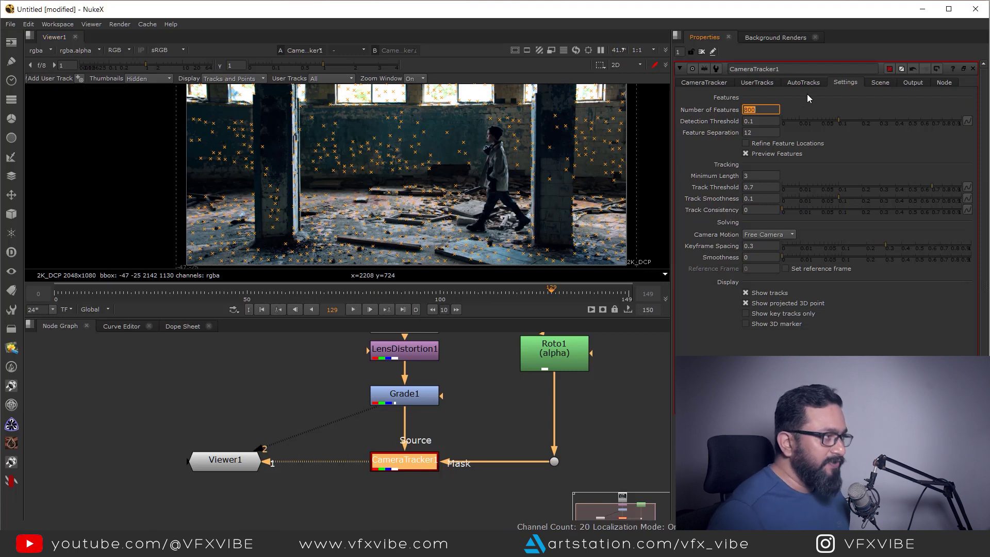
pyautogui.press('Tab')
pyautogui.write('8')
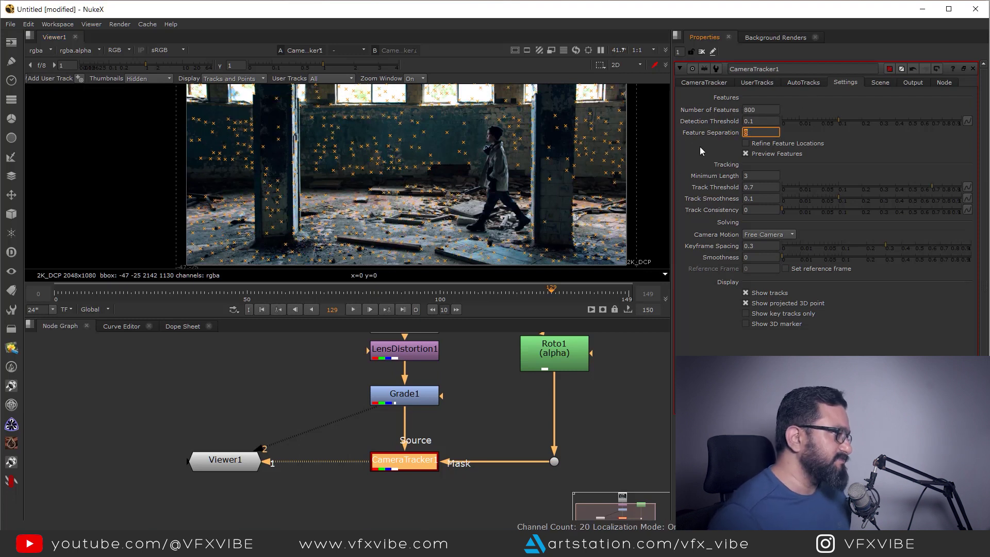
pyautogui.click(478, 396)
# Return to the first frame of the shot to check the previewed tracking features there.
pyautogui.click(405, 457)
pyautogui.click(225, 460)
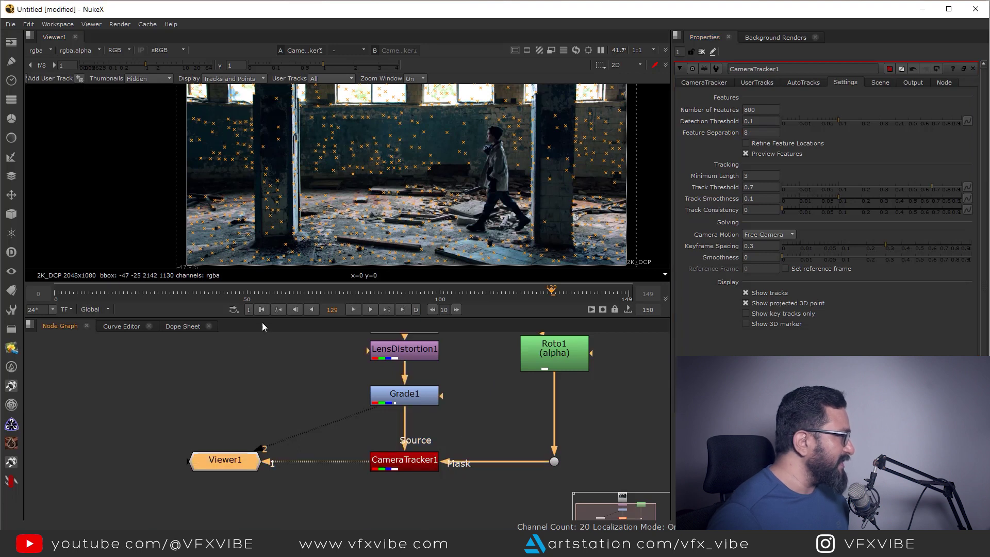
pyautogui.click(262, 310)
pyautogui.click(476, 402)
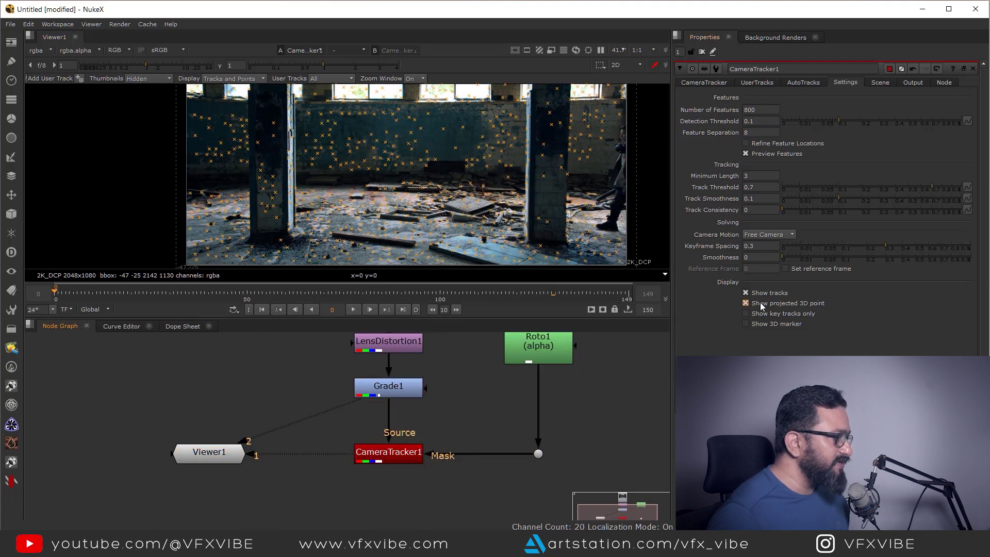
# Track the shot's features over the full input range with the CameraTracker, finishing on the first frame.
pyautogui.click(705, 83)
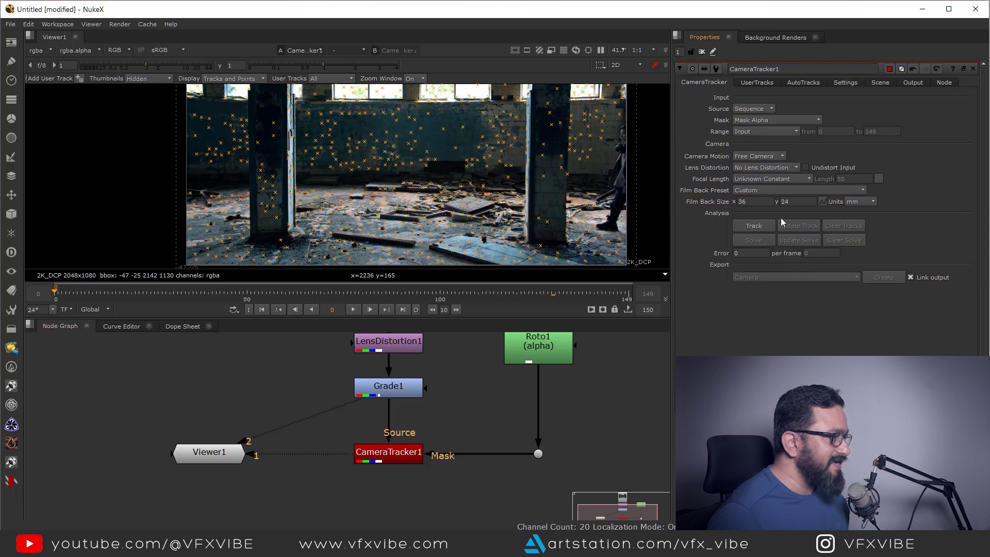
pyautogui.click(753, 226)
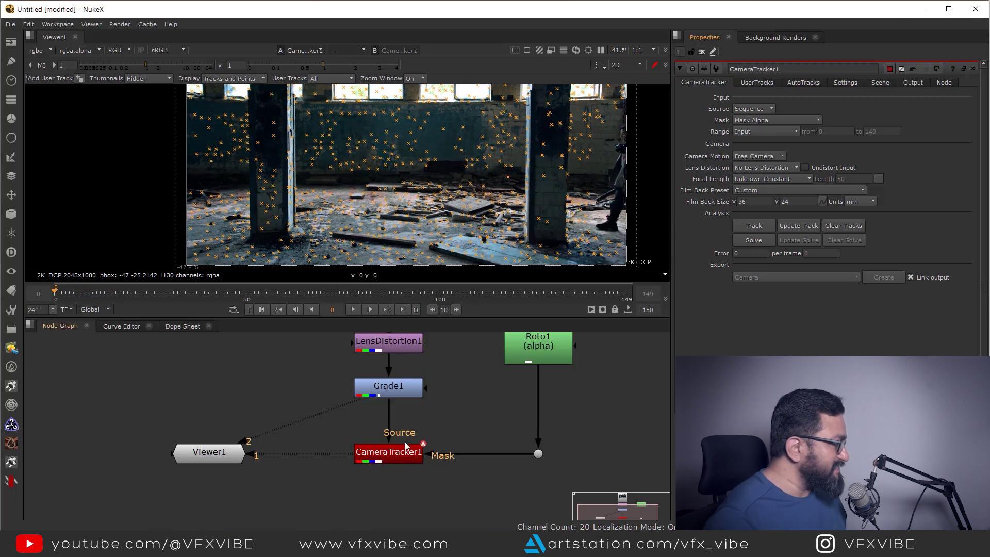
pyautogui.moveTo(166, 293)
pyautogui.mouseDown()
pyautogui.moveTo(601, 307)
pyautogui.moveTo(178, 304)
pyautogui.mouseUp()
pyautogui.click(262, 309)
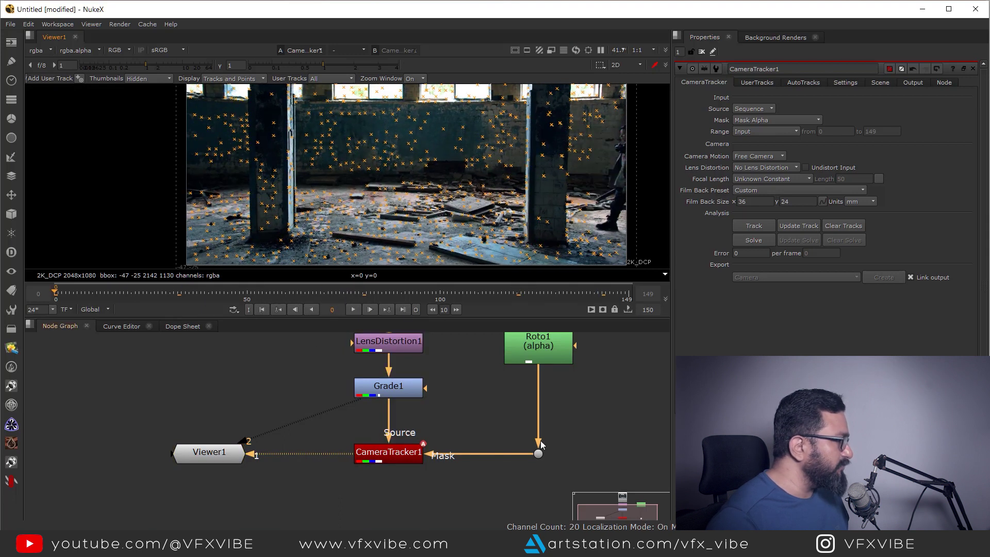
# Solve the camera and scrub to frame 45 to inspect the solved tracks.
pyautogui.moveTo(486, 444)
pyautogui.mouseDown(button='middle')
pyautogui.moveTo(456, 433)
pyautogui.moveTo(496, 434)
pyautogui.mouseUp(button='middle')
pyautogui.click(489, 487)
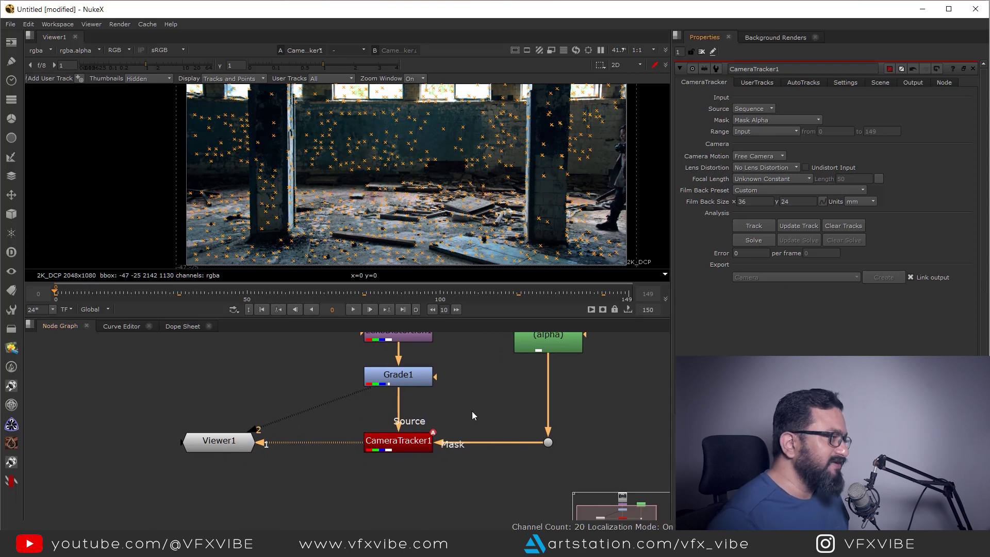
pyautogui.moveTo(436, 212)
pyautogui.mouseDown(button='middle')
pyautogui.moveTo(453, 227)
pyautogui.moveTo(412, 216)
pyautogui.moveTo(436, 219)
pyautogui.mouseUp(button='middle')
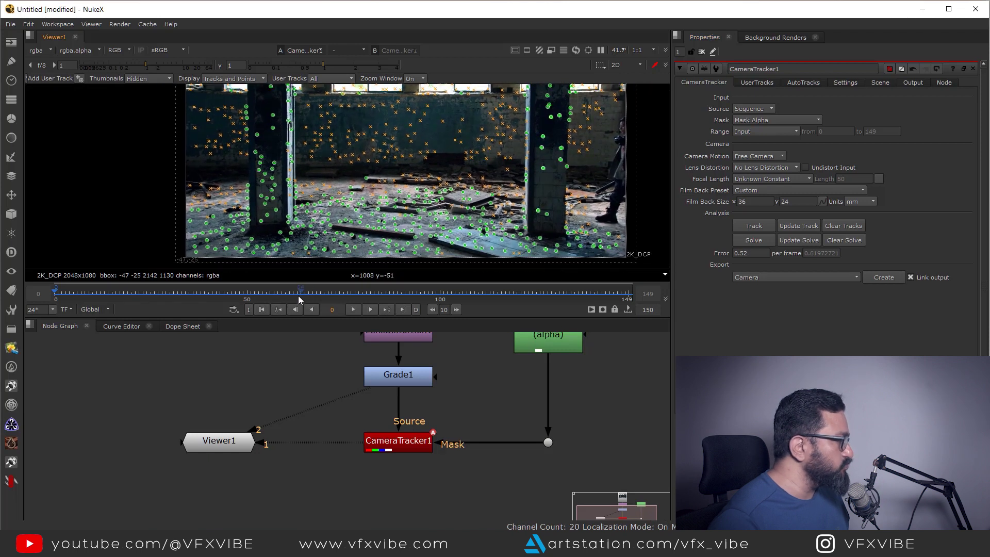
pyautogui.moveTo(298, 296); pyautogui.dragTo(227, 295)
pyautogui.moveTo(409, 173); pyautogui.dragTo(454, 186, button='middle')
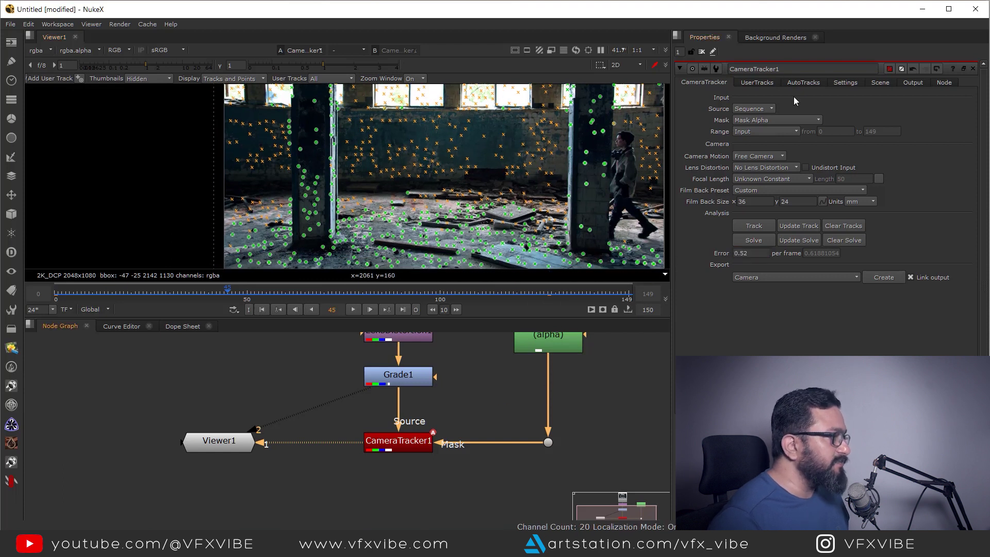
# Plot the error - max, Max Track Error and Max Error curves for the auto tracks and delete all unsolved tracks.
pyautogui.click(813, 83)
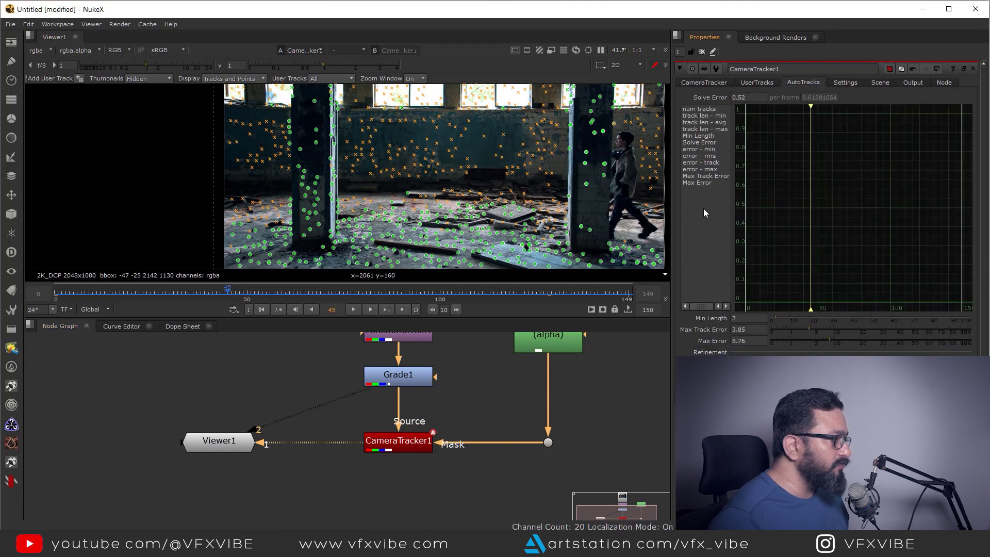
pyautogui.keyDown('shift'); pyautogui.click(701, 168); pyautogui.keyUp('shift')
pyautogui.click(804, 363)
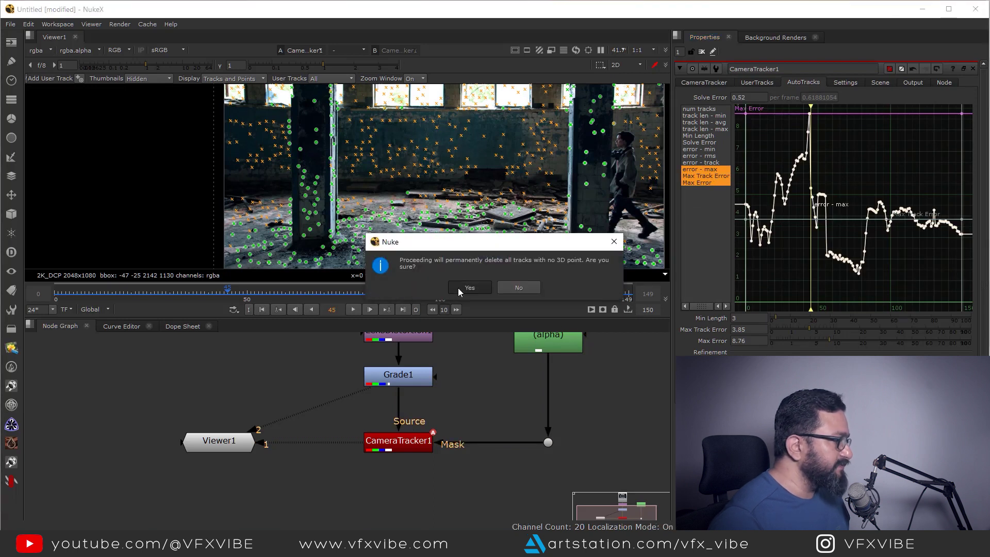
pyautogui.click(458, 288)
# Set the auto tracks' Max Track Error to 3 and Max Error to 6.
pyautogui.doubleClick(749, 329)
pyautogui.write('3')
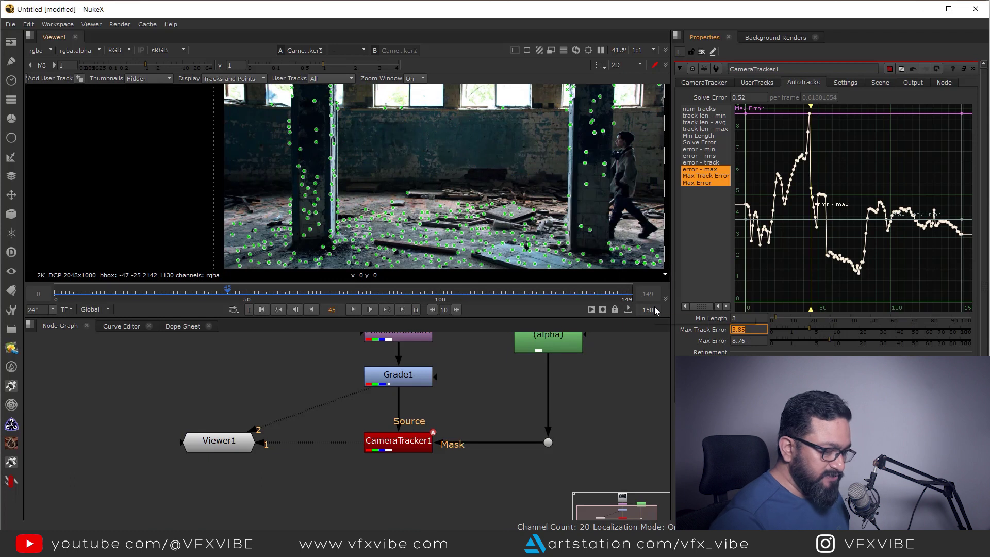
pyautogui.press('Return')
pyautogui.press('Tab')
pyautogui.write('6')
pyautogui.press('Return')
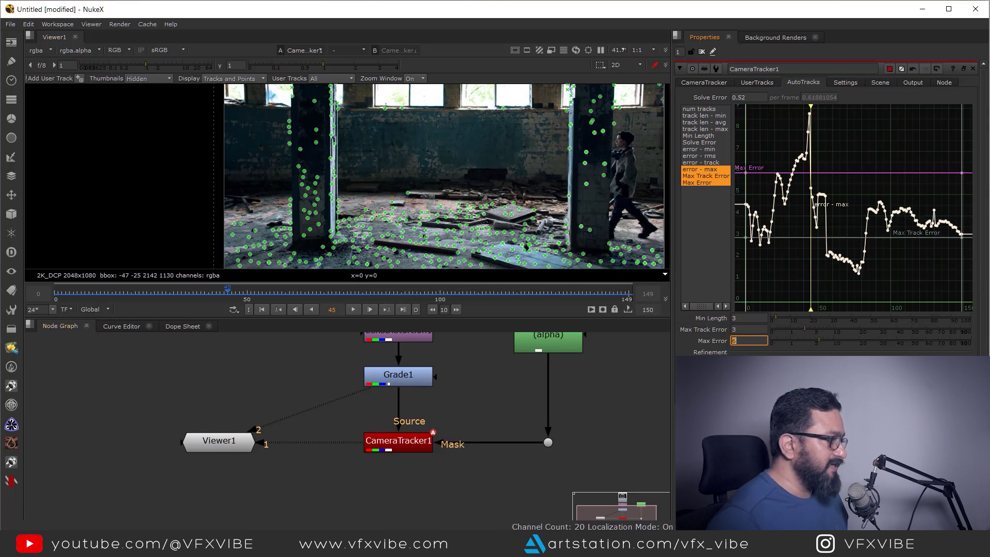
# Delete the rejected and unsolved auto tracks and return to the first frame.
pyautogui.click(804, 363)
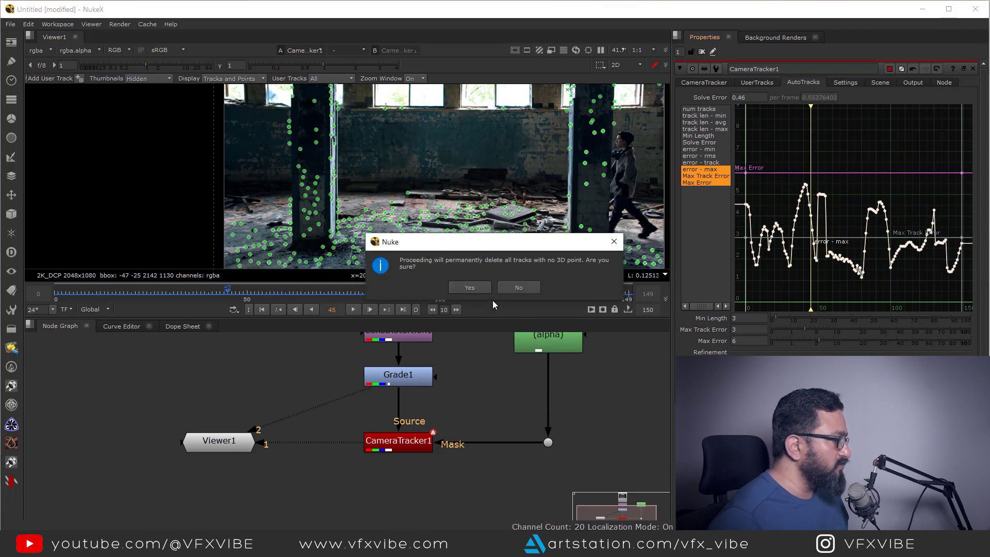
pyautogui.click(470, 287)
pyautogui.click(313, 308)
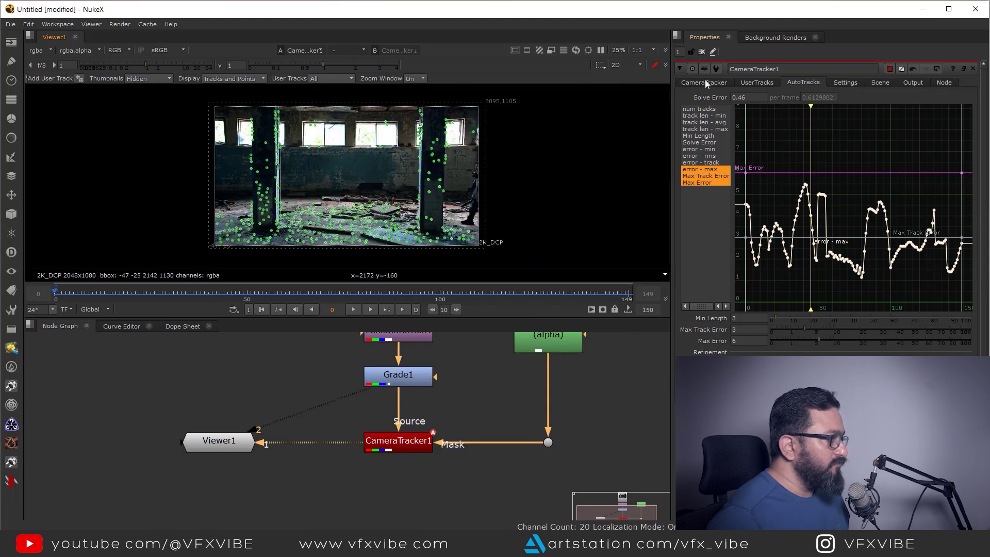
# Run another cleanup of the auto tracks, deleting any remaining rejected tracks and tracks without a 3D point.
pyautogui.click(704, 81)
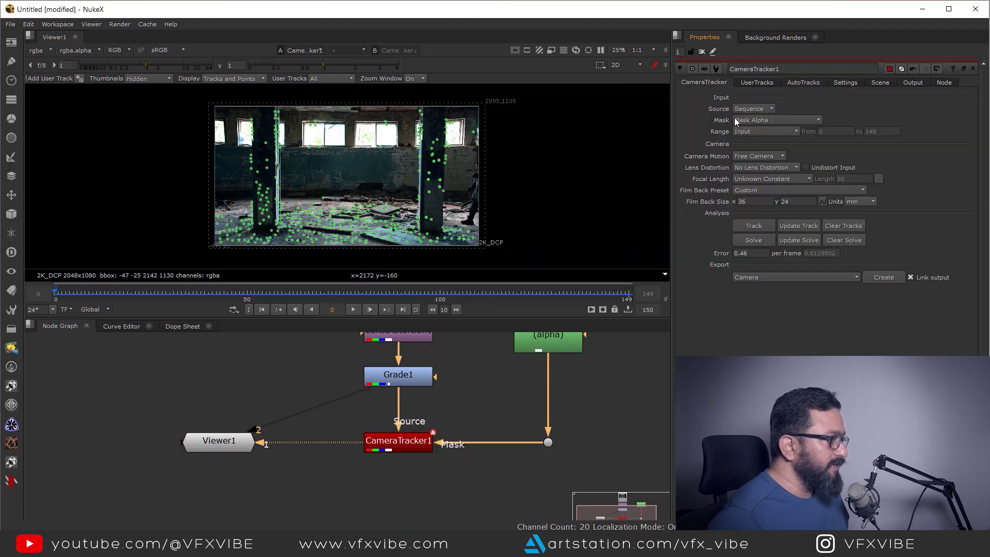
pyautogui.click(757, 83)
pyautogui.click(796, 82)
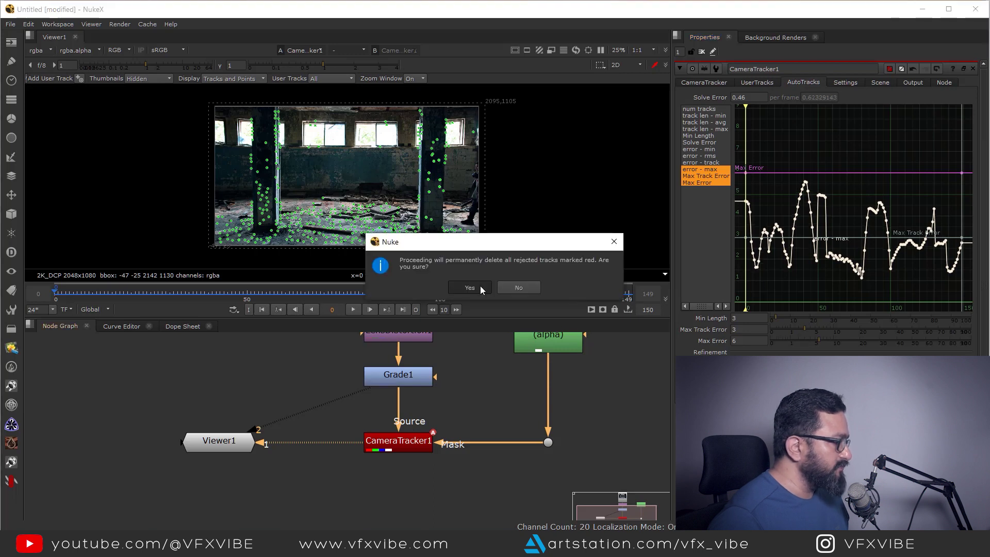
pyautogui.click(469, 287)
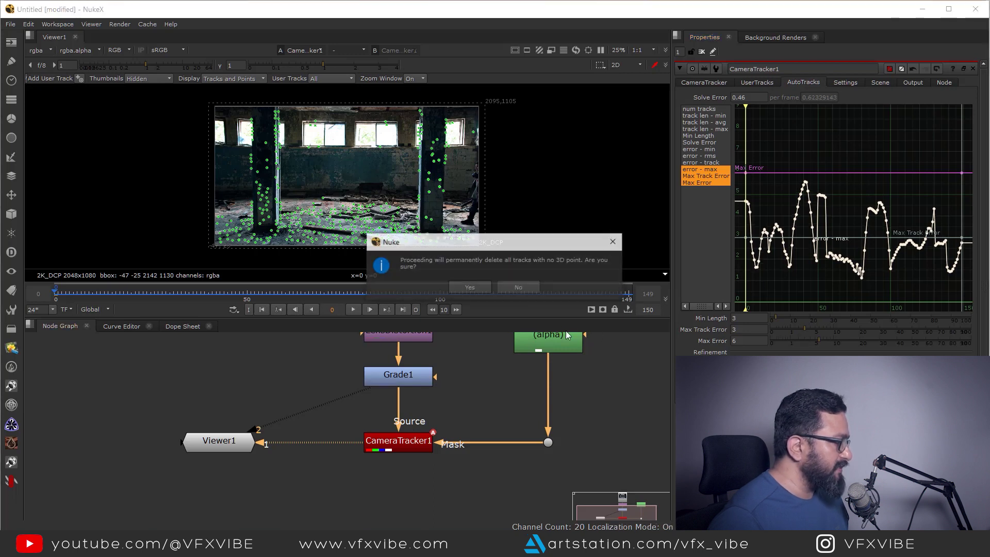
pyautogui.click(467, 287)
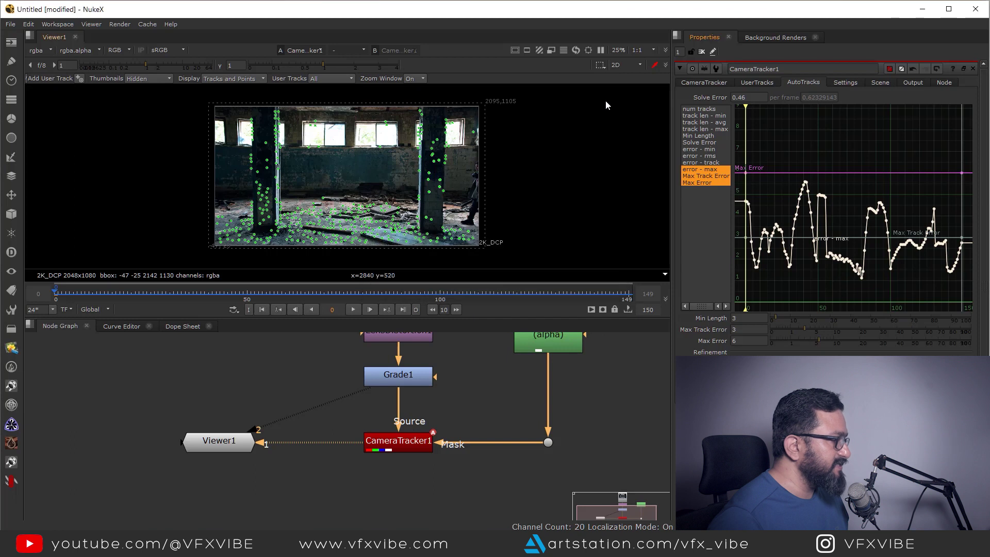
# Export the solved camera and point cloud from the CameraTracker as a Scene.
pyautogui.click(700, 84)
pyautogui.click(795, 278)
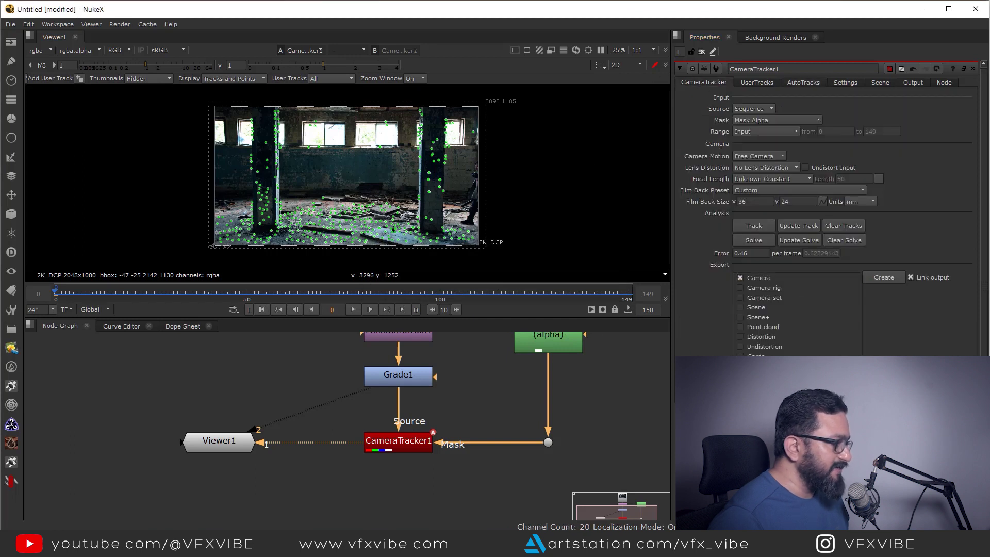
pyautogui.click(763, 310)
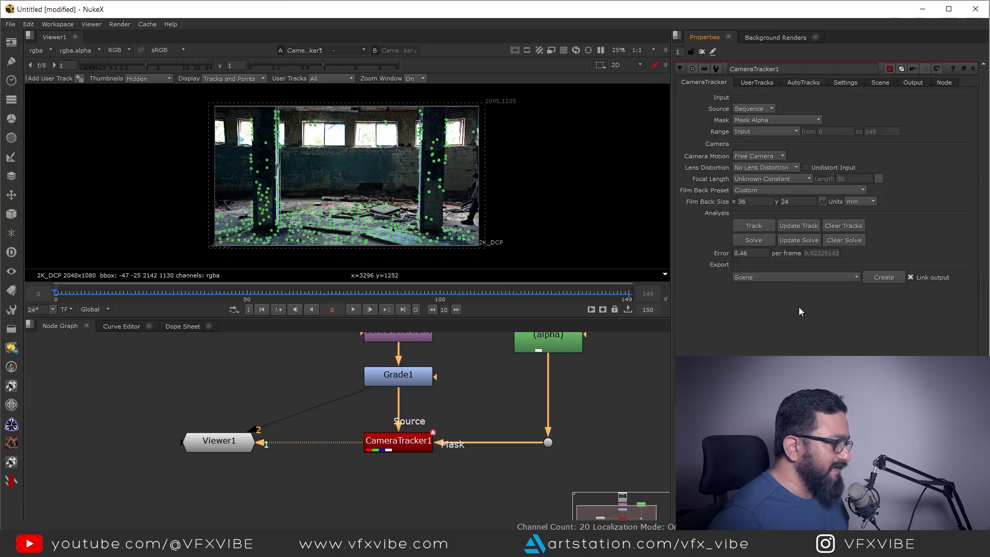
pyautogui.click(889, 280)
# Show Scene1 in the 3D viewer and move the Camera1 node slightly lower in the node graph.
pyautogui.press('1')
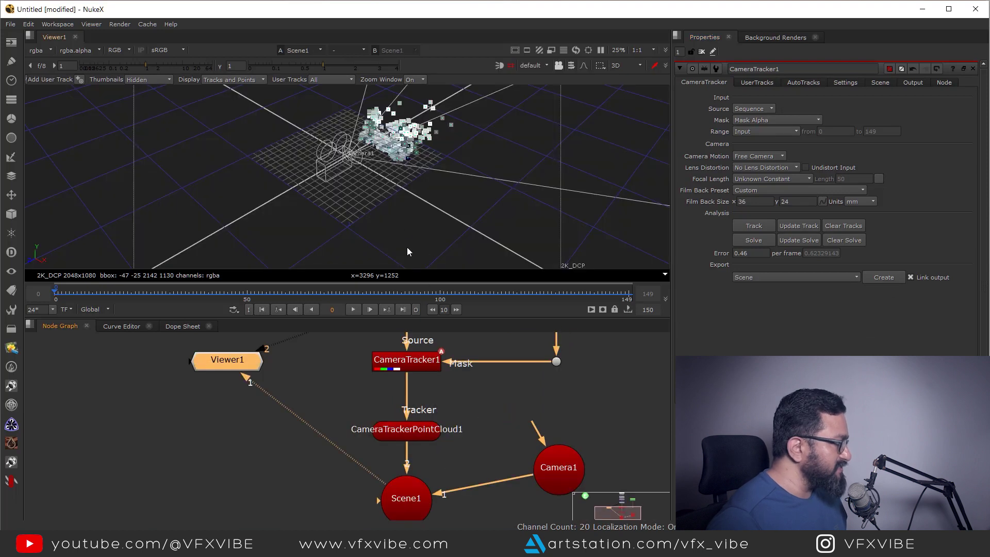
pyautogui.keyDown('ctrl'); pyautogui.moveTo(405, 223); pyautogui.dragTo(467, 305); pyautogui.keyUp('ctrl')
pyautogui.scroll(4, 424, 200)
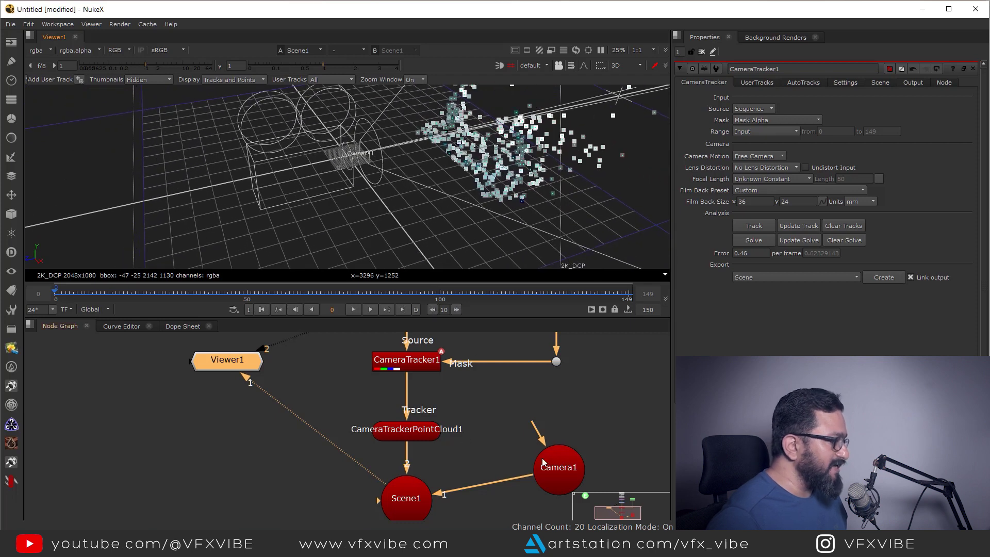
pyautogui.moveTo(546, 465); pyautogui.dragTo(567, 496)
# Switch the 3D view to the right side and set the CameraTracker's scene translate y to 0.2.
pyautogui.moveTo(407, 355); pyautogui.dragTo(439, 422, button='middle')
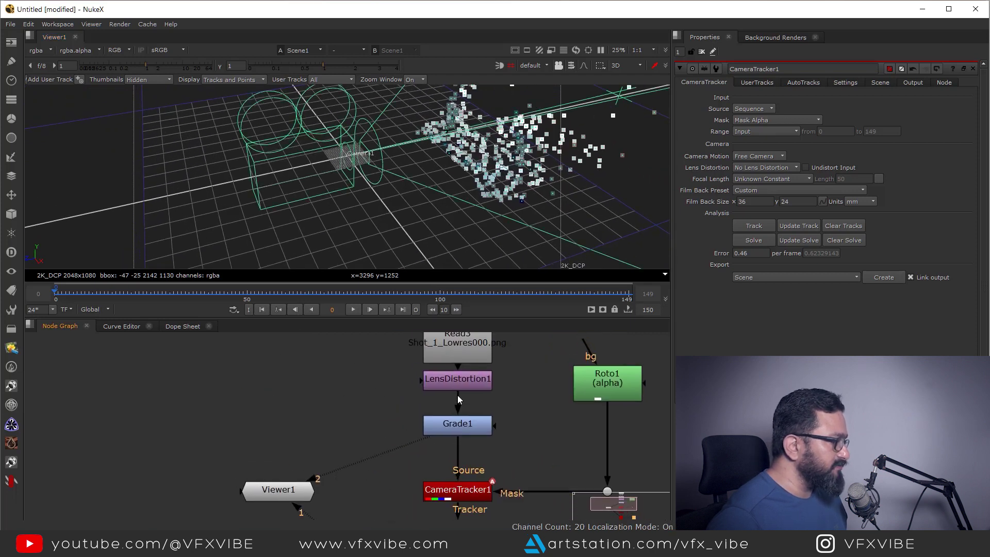
pyautogui.click(459, 444)
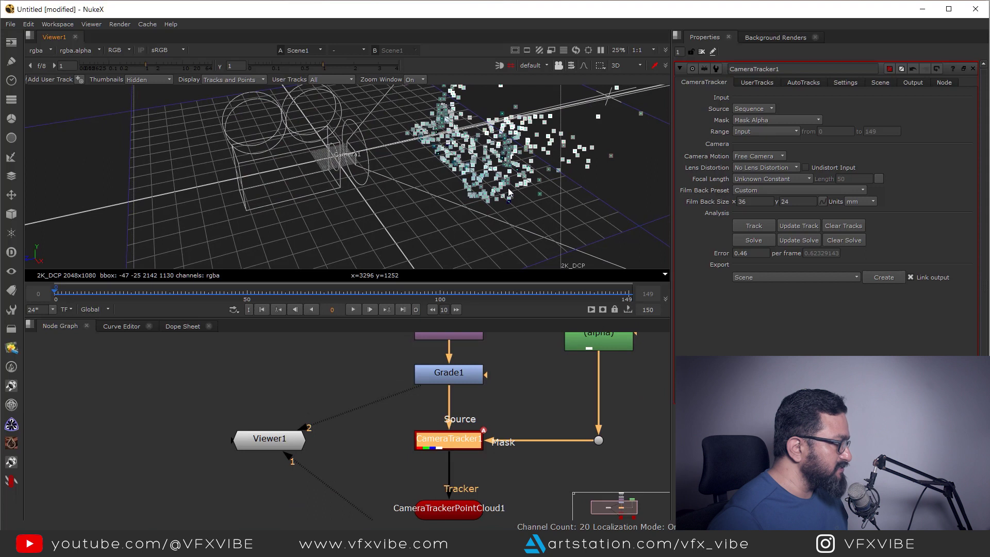
pyautogui.press('x')
pyautogui.scroll(5, 396, 183)
pyautogui.scroll(3, 435, 202)
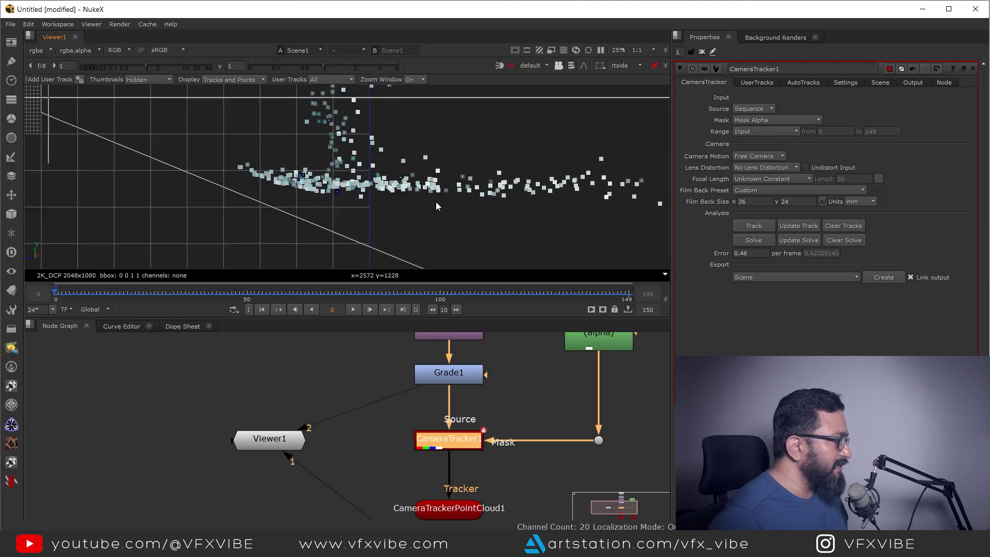
pyautogui.click(883, 84)
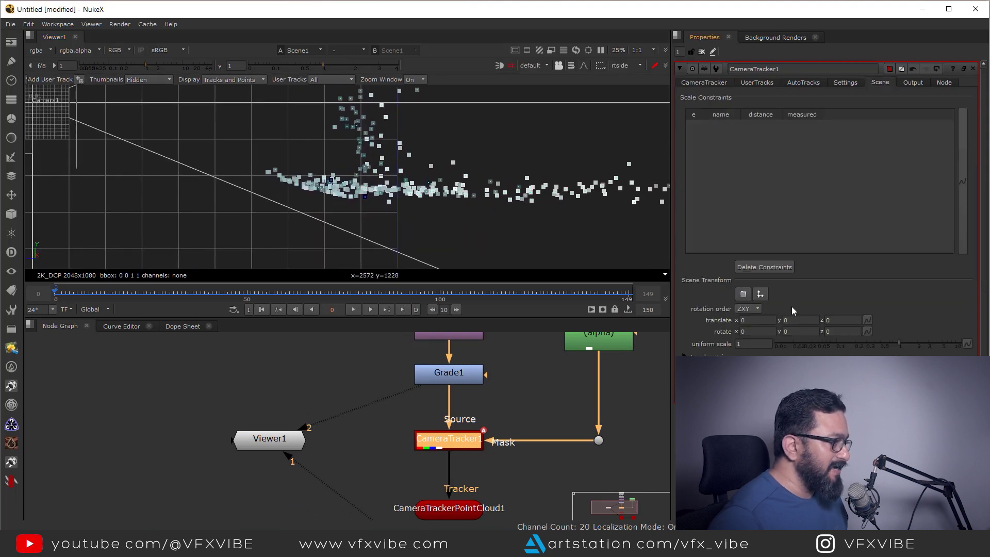
pyautogui.click(801, 323)
pyautogui.press('Up')
pyautogui.press('Up')
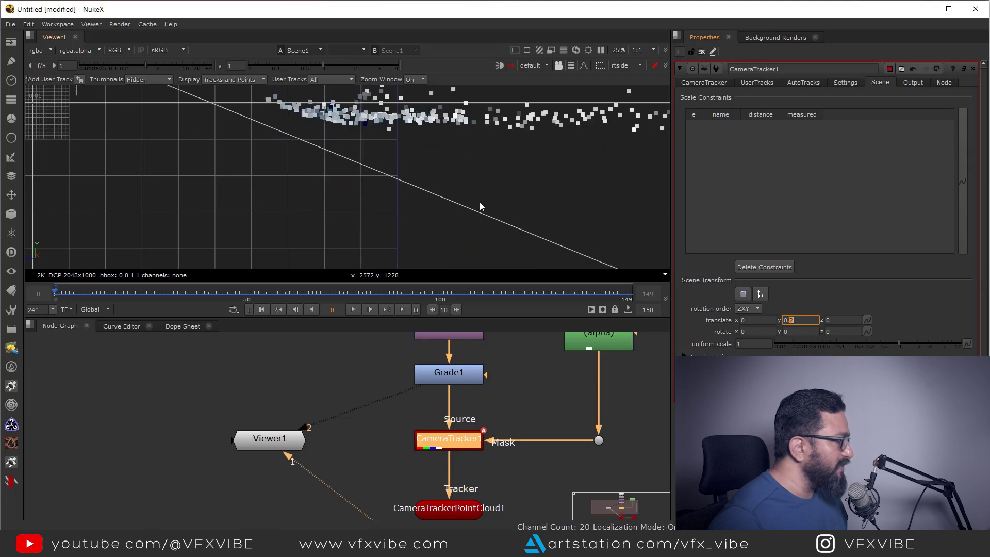
# Refine the scene's translate y to 0.26 so the floor points sit close to the ground line.
pyautogui.moveTo(485, 203); pyautogui.dragTo(477, 263, button='middle')
pyautogui.click(795, 320)
pyautogui.write('0')
pyautogui.press('Up')
pyautogui.press('Up')
pyautogui.press('Up')
pyautogui.press('Up')
pyautogui.press('Up')
pyautogui.press('Up')
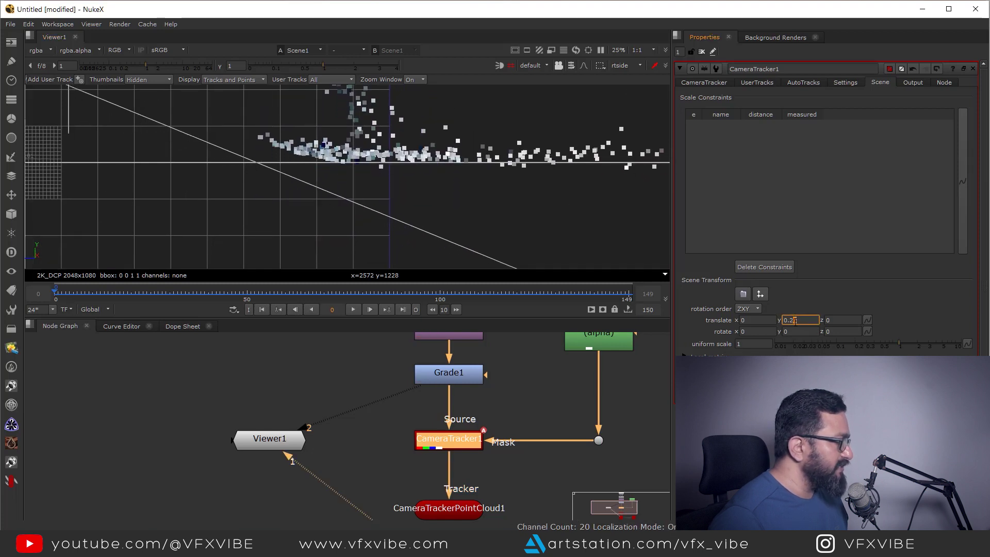
pyautogui.press('Down')
pyautogui.press('Up')
pyautogui.press('Up')
pyautogui.press('Down')
pyautogui.press('Up')
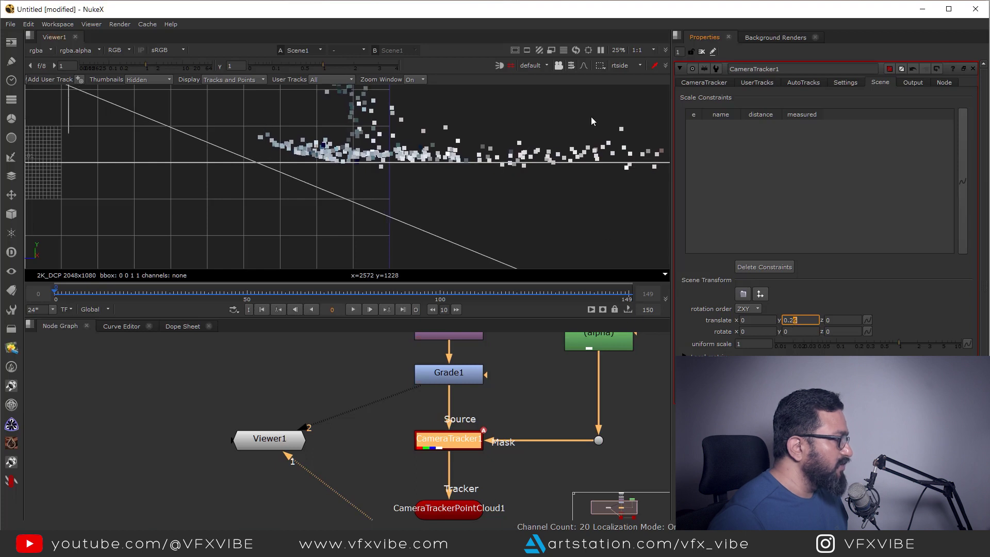
# Set the scene's translate z to 1.2 to bring the point cloud over the origin.
pyautogui.scroll(-7, 533, 170)
pyautogui.moveTo(512, 206); pyautogui.dragTo(517, 233, button='middle')
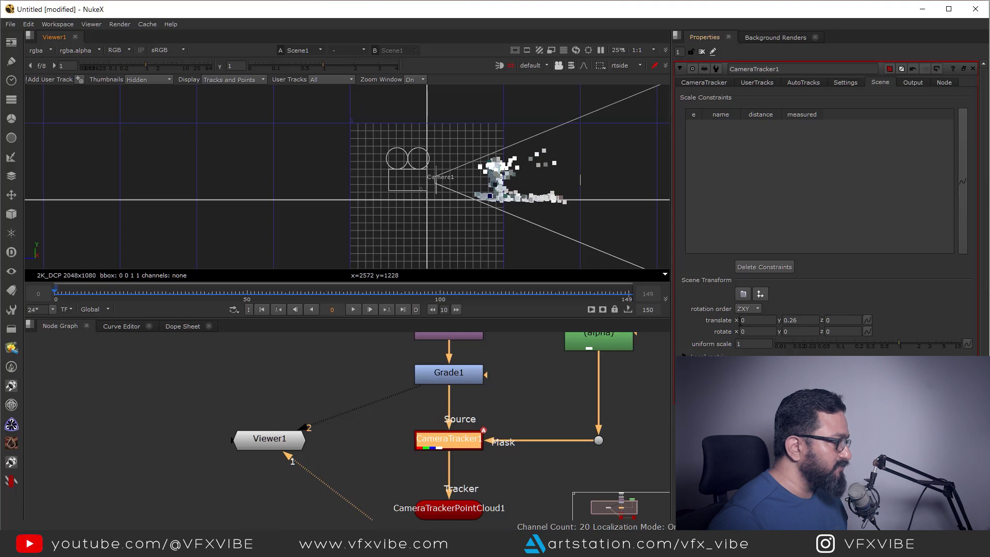
pyautogui.click(825, 321)
pyautogui.press('Down')
pyautogui.press('Up')
pyautogui.press('Up')
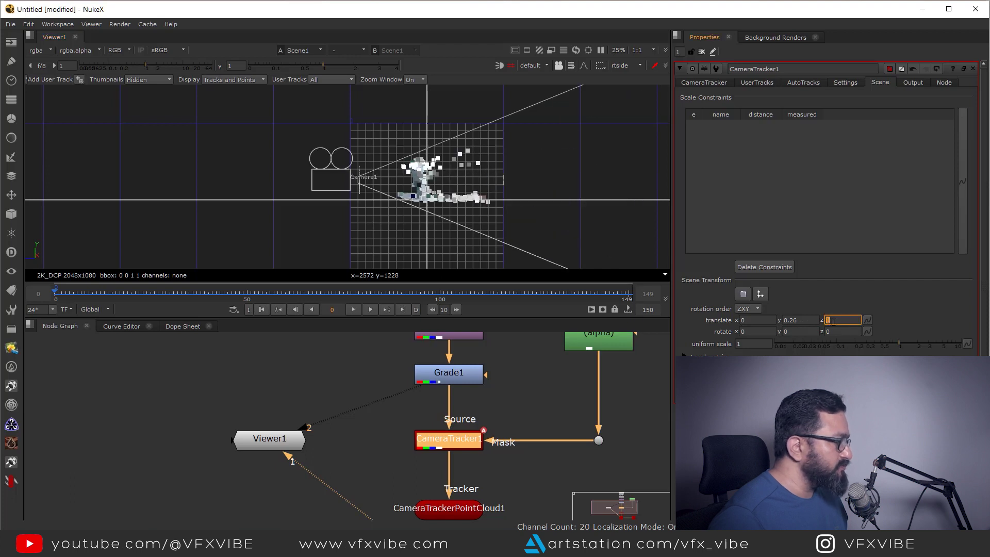
pyautogui.press('Right')
pyautogui.press('Up')
pyautogui.press('Up')
pyautogui.press('Up')
pyautogui.press('Down')
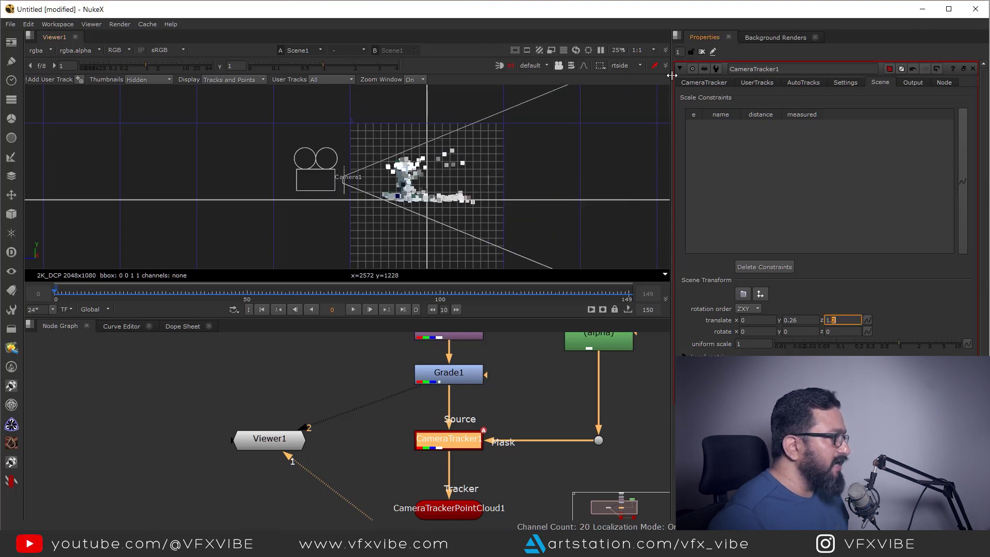
# Switch the 3D view to front and set the scene's z rotation to -1 to level the floor points.
pyautogui.click(628, 66)
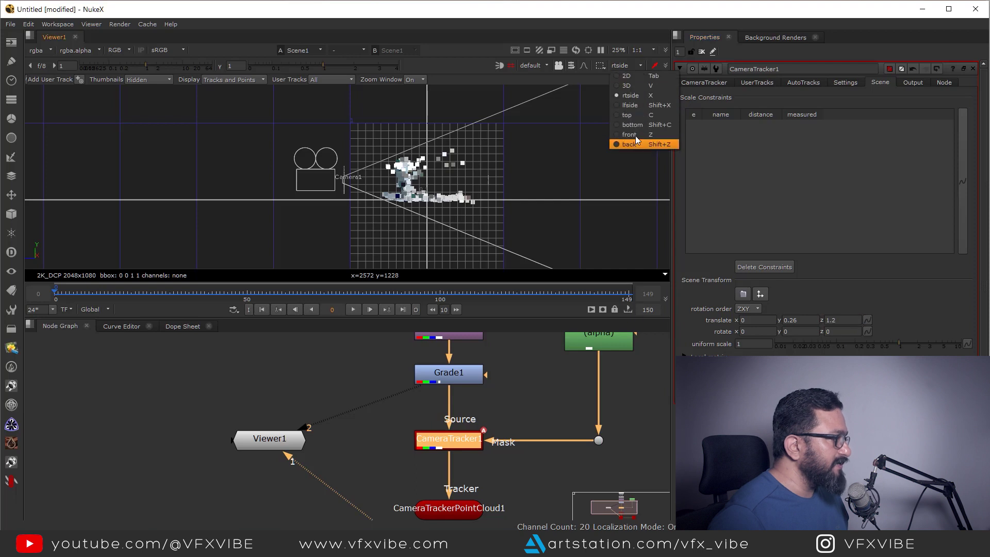
pyautogui.click(665, 142)
pyautogui.scroll(10, 496, 221)
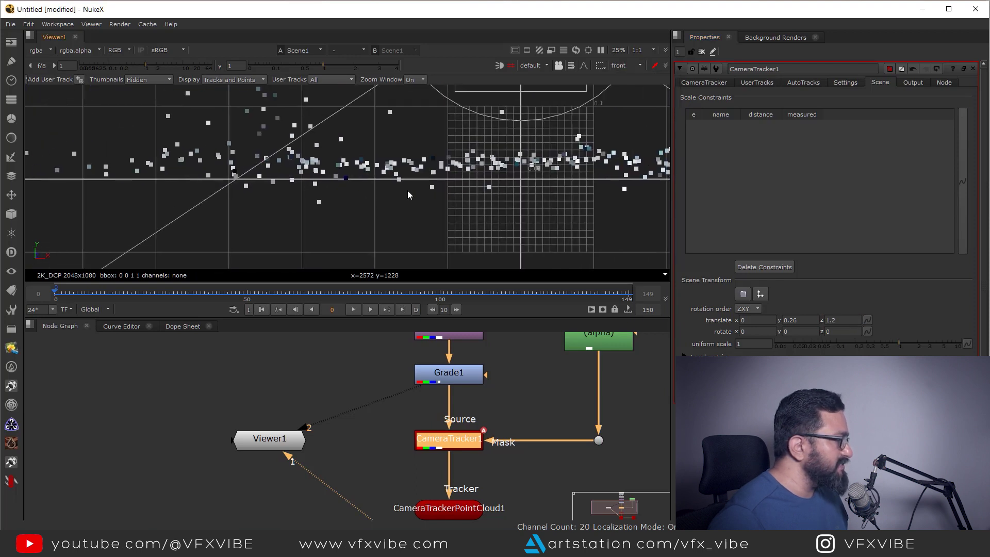
pyautogui.scroll(4, 461, 194)
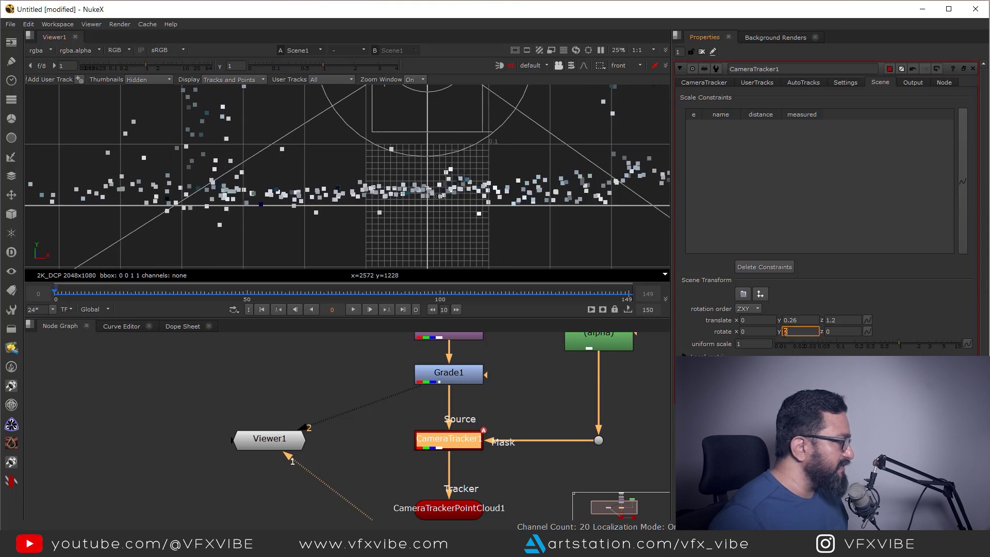
pyautogui.press('Tab')
pyautogui.press('Down')
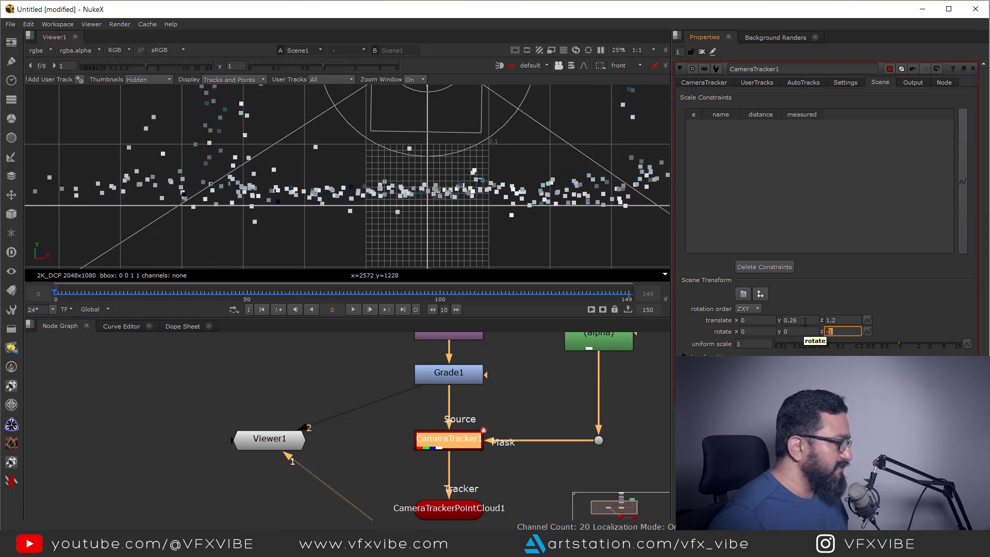
# Lower the CameraTracker scene's translate y to 0.249 so the floor points settle on the ground line.
pyautogui.click(802, 320)
pyautogui.press('Down')
pyautogui.press('Down')
pyautogui.press('Down')
pyautogui.press('Down')
pyautogui.press('Down')
pyautogui.press('Down')
pyautogui.press('Down')
pyautogui.press('Down')
pyautogui.press('Down')
pyautogui.press('Down')
pyautogui.press('Down')
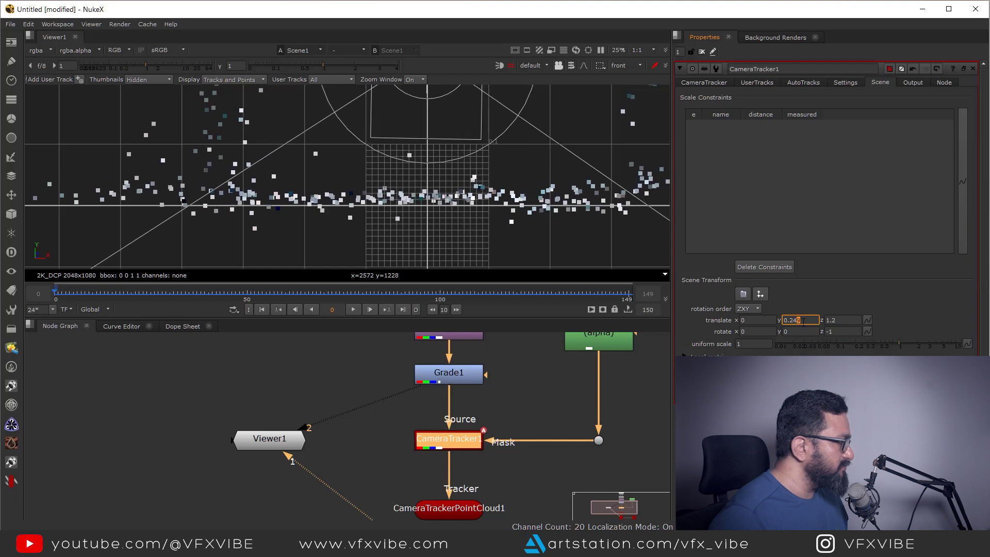
# Examine the aligned point cloud and camera from several angles in the 3D view and play back the camera move.
pyautogui.scroll(-6, 503, 144)
pyautogui.moveTo(540, 177); pyautogui.dragTo(507, 201, button='middle')
pyautogui.press('Tab')
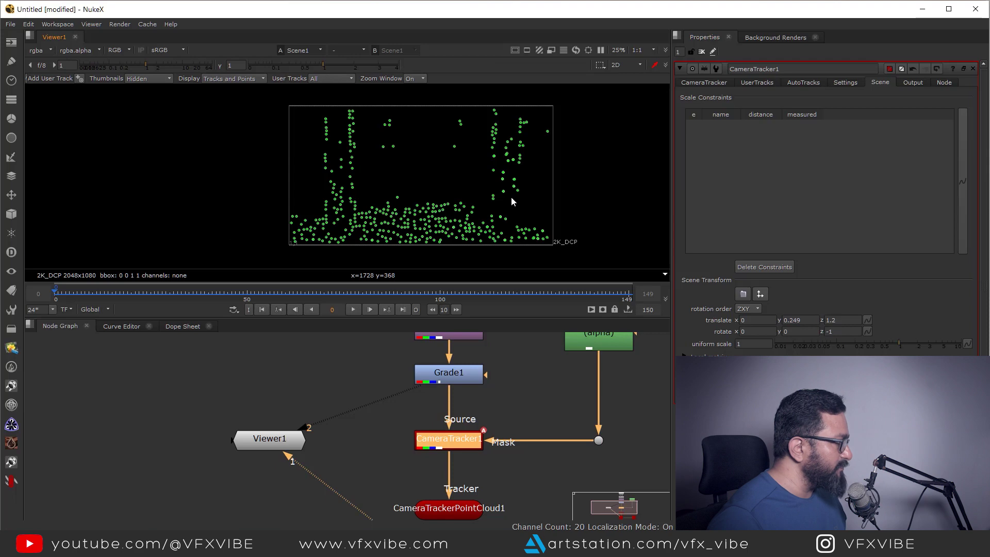
pyautogui.press('Tab')
pyautogui.keyDown('ctrl'); pyautogui.moveTo(404, 194); pyautogui.dragTo(279, 103); pyautogui.keyUp('ctrl')
pyautogui.keyDown('ctrl'); pyautogui.moveTo(468, 179); pyautogui.dragTo(478, 245); pyautogui.keyUp('ctrl')
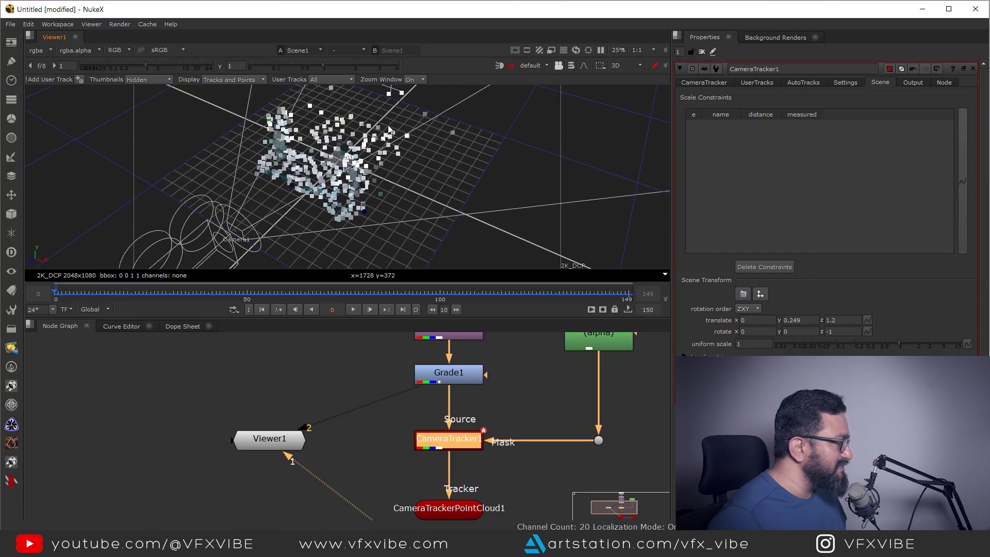
pyautogui.keyDown('ctrl'); pyautogui.moveTo(455, 206); pyautogui.dragTo(335, 299); pyautogui.keyUp('ctrl')
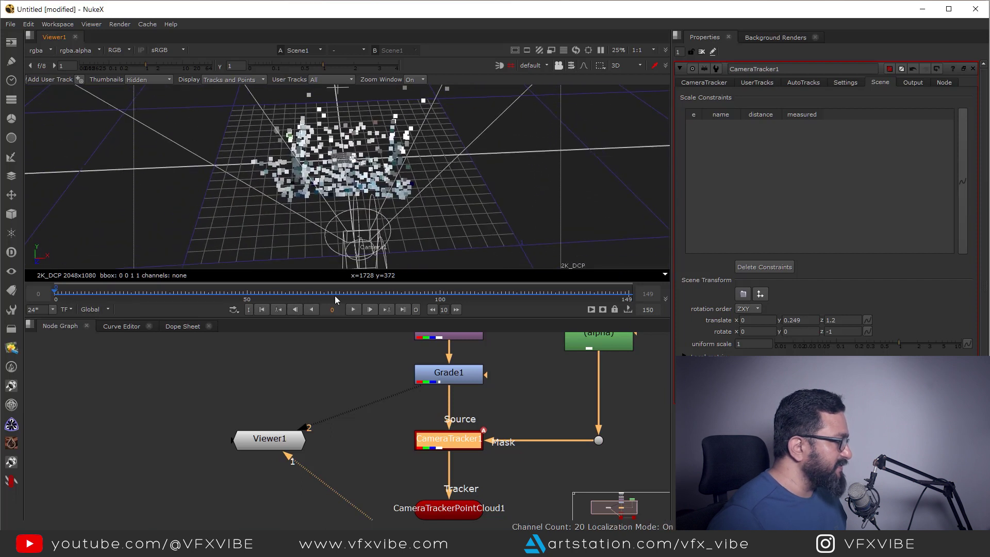
pyautogui.click(353, 310)
pyautogui.moveTo(453, 233)
pyautogui.keyDown('ctrl'); pyautogui.mouseDown()
pyautogui.moveTo(403, 205)
pyautogui.moveTo(382, 221)
pyautogui.moveTo(456, 232)
pyautogui.mouseUp(); pyautogui.keyUp('ctrl')
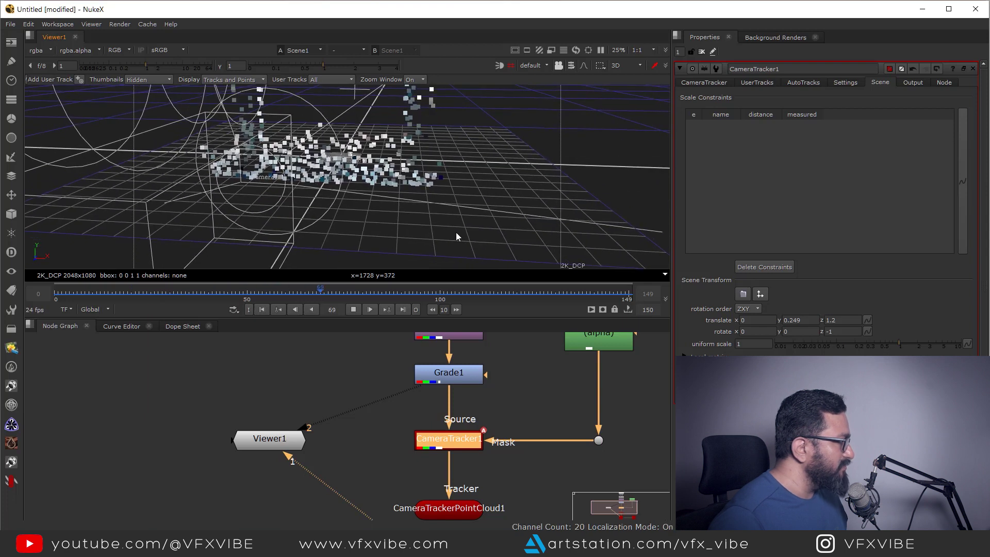
pyautogui.click(353, 309)
# Move the Viewer1 node beside Scene1, open Scene1's properties and display the scene in 3D.
pyautogui.moveTo(332, 441); pyautogui.dragTo(398, 412, button='middle')
pyautogui.scroll(-3, 398, 412)
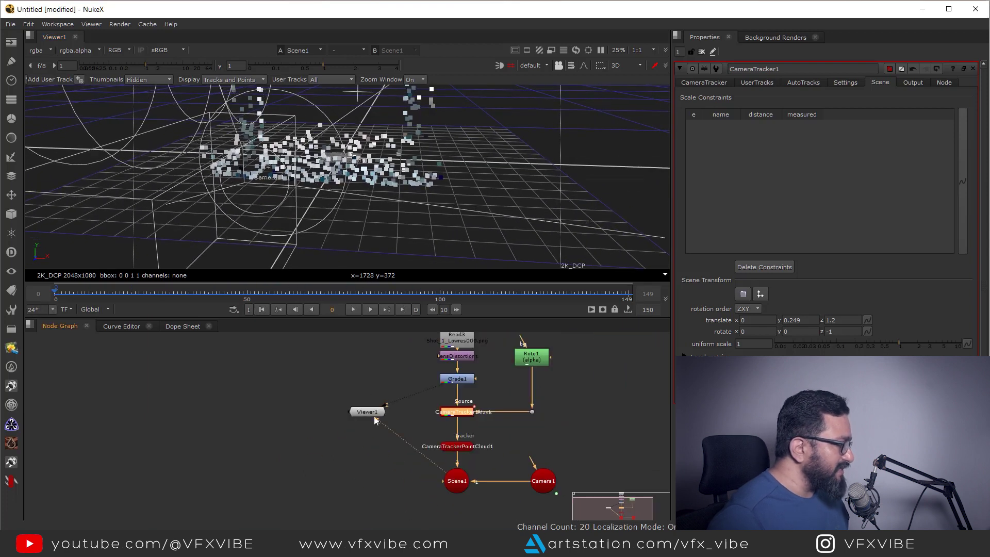
pyautogui.moveTo(374, 416); pyautogui.dragTo(322, 485)
pyautogui.press('Tab')
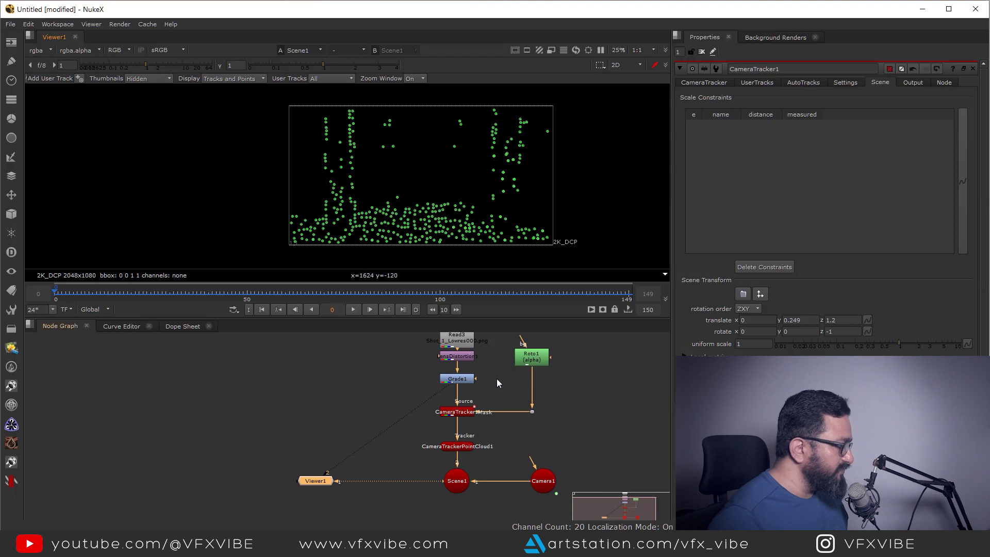
pyautogui.moveTo(494, 434); pyautogui.dragTo(516, 445, button='middle')
pyautogui.doubleClick(461, 453)
pyautogui.press('Tab')
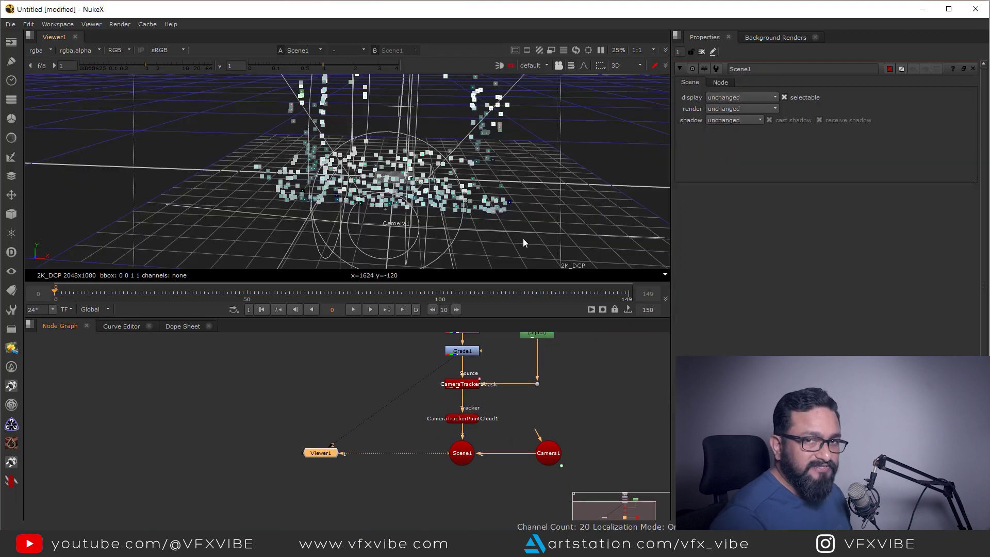
# Add a ModelBuilder node, connect its output to Scene1 and view the ModelBuilder.
pyautogui.moveTo(491, 360); pyautogui.dragTo(583, 401, button='middle')
pyautogui.press('Tab')
pyautogui.write('model')
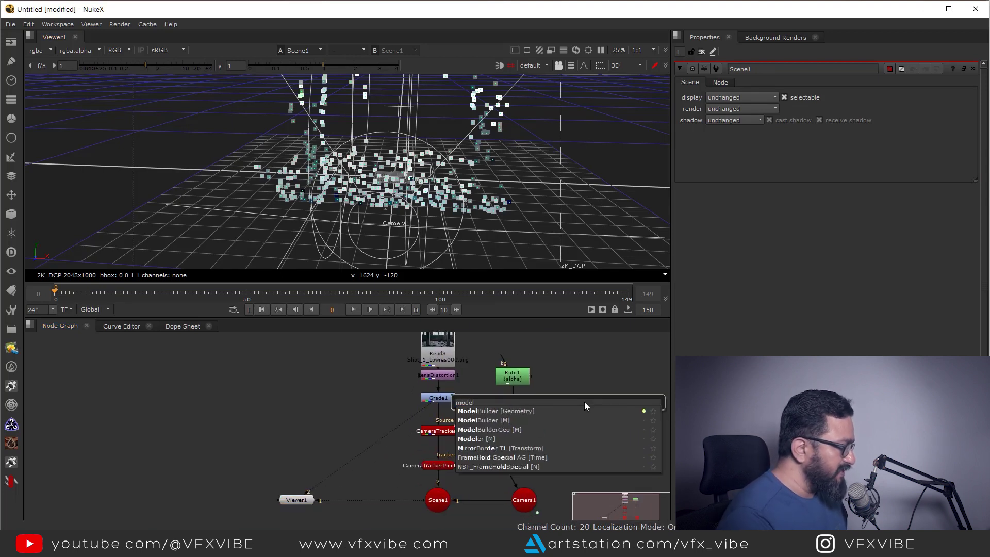
pyautogui.press('Return')
pyautogui.scroll(4, 575, 420)
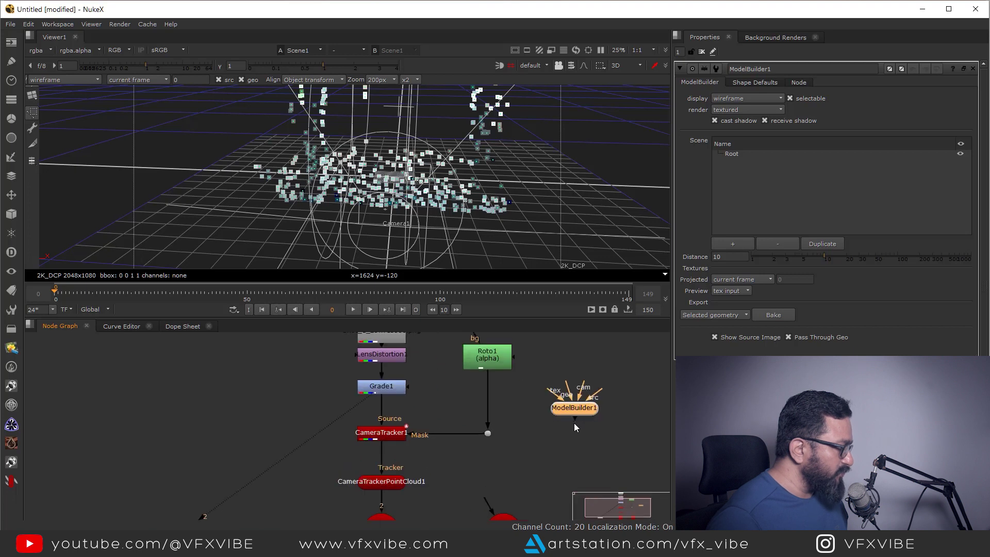
pyautogui.moveTo(573, 421); pyautogui.dragTo(344, 505)
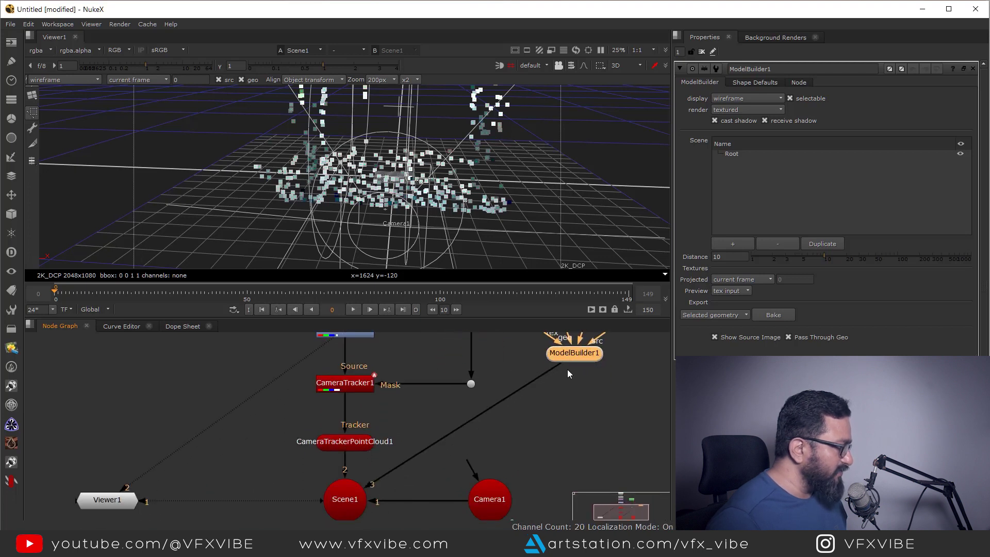
pyautogui.press('1')
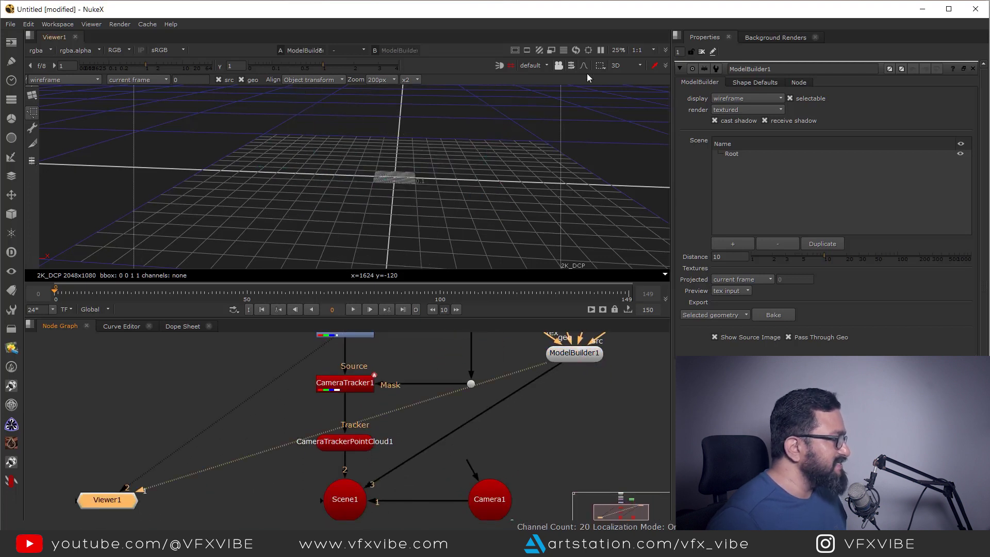
pyautogui.click(557, 66)
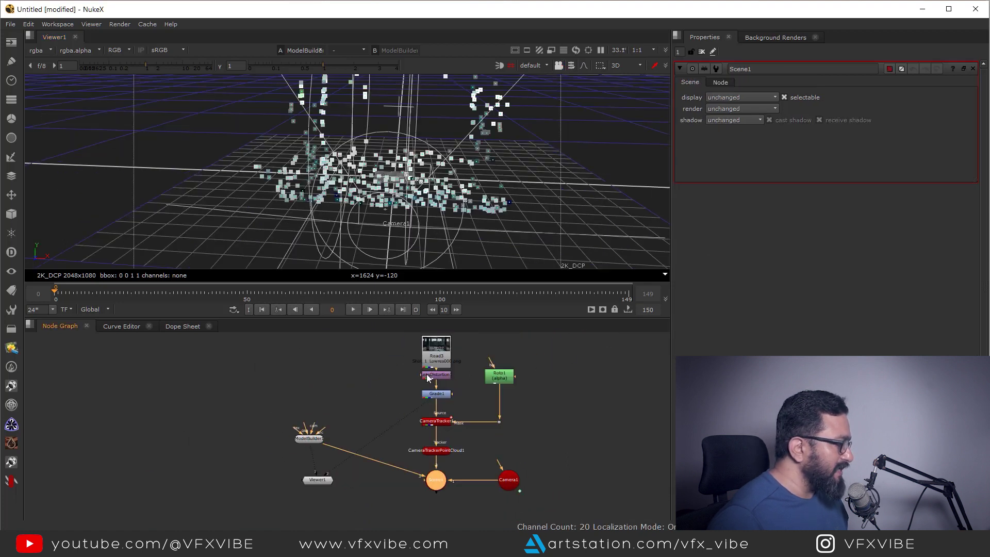
# Connect the ModelBuilder's src input to Grade1 and its cam input to Camera1.
pyautogui.scroll(5, 372, 396)
pyautogui.moveTo(324, 428); pyautogui.dragTo(564, 404)
pyautogui.scroll(-4, 476, 431)
pyautogui.scroll(3, 390, 466)
pyautogui.scroll(-4, 397, 438)
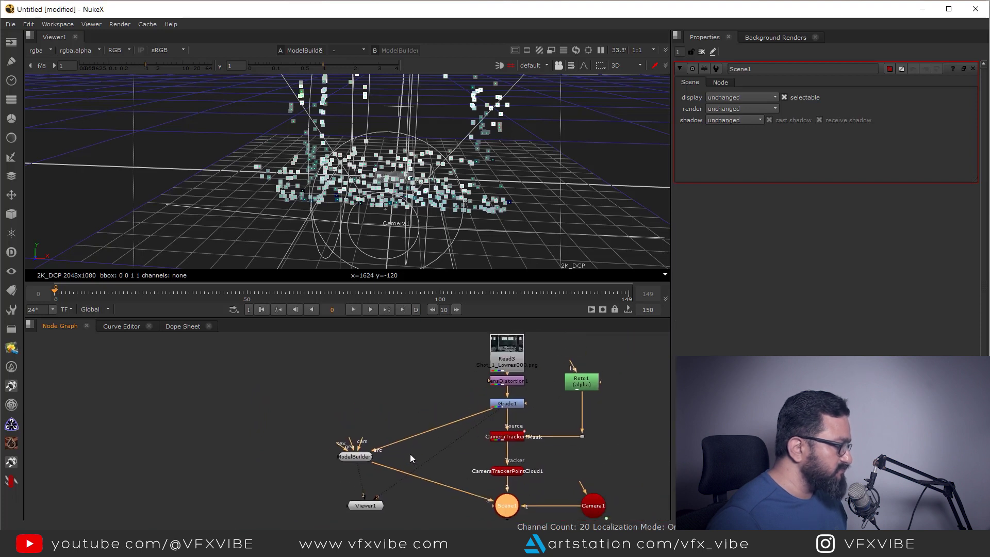
pyautogui.scroll(3, 387, 445)
pyautogui.moveTo(345, 441); pyautogui.dragTo(616, 472)
# Scrub through the shot from the camera view to check the points against the footage, ending on the first frame.
pyautogui.moveTo(328, 292); pyautogui.dragTo(5, 274)
pyautogui.moveTo(156, 295); pyautogui.dragTo(599, 299)
pyautogui.click(262, 309)
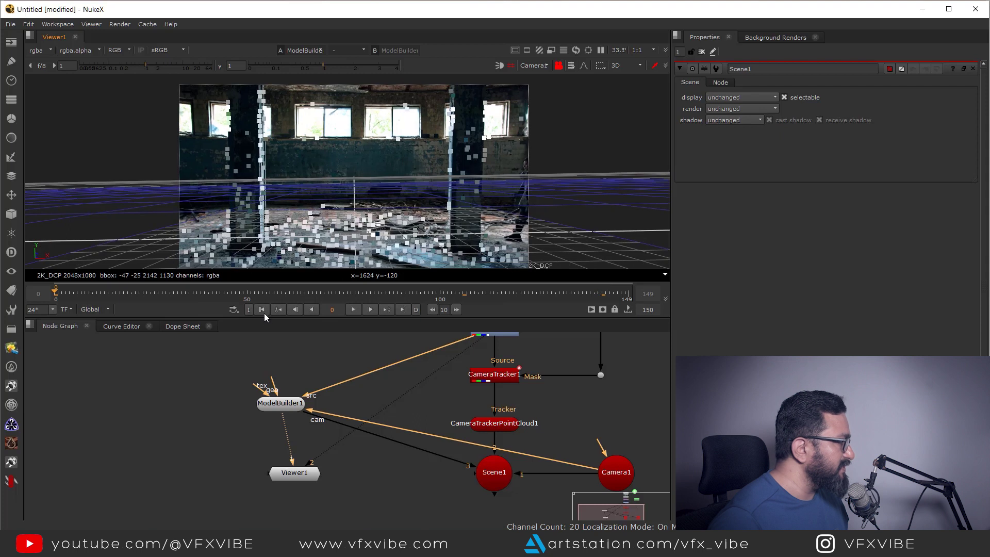
pyautogui.moveTo(325, 209); pyautogui.dragTo(524, 194, button='middle')
pyautogui.moveTo(282, 155); pyautogui.dragTo(332, 149, button='middle')
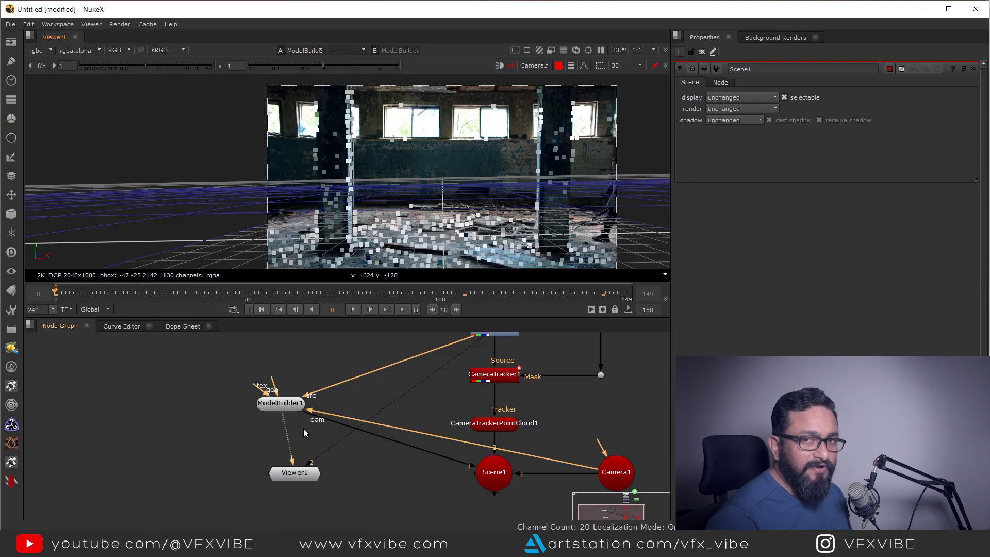
pyautogui.moveTo(318, 439); pyautogui.dragTo(362, 439, button='middle')
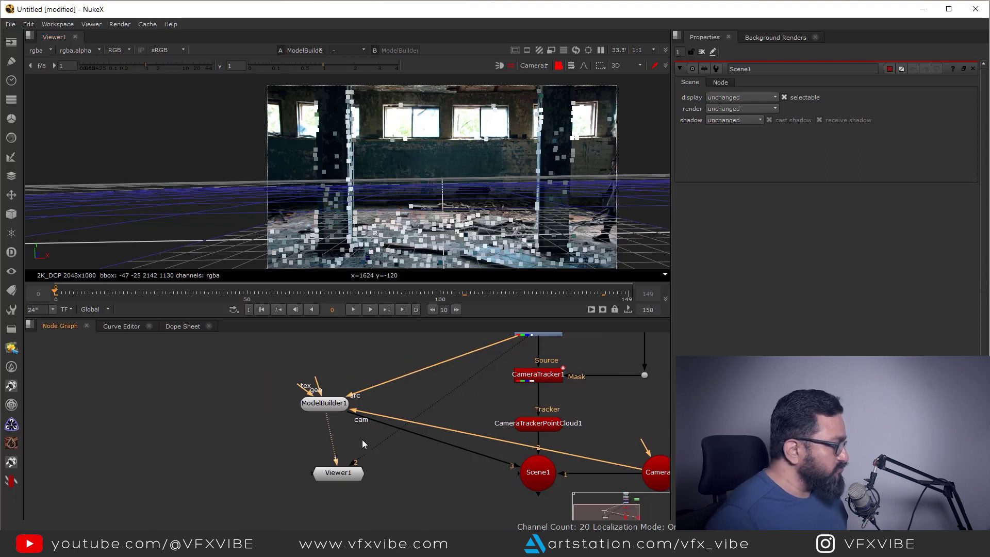
# Create a default cube from ModelBuilder1's shape defaults and place it over the left pillar.
pyautogui.doubleClick(324, 403)
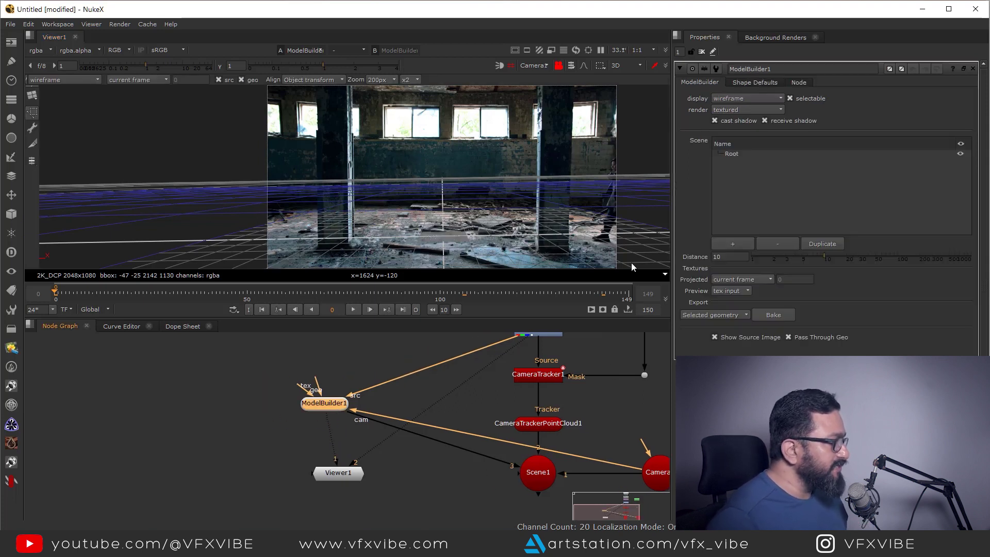
pyautogui.click(754, 83)
pyautogui.moveTo(387, 245); pyautogui.dragTo(407, 233, button='middle')
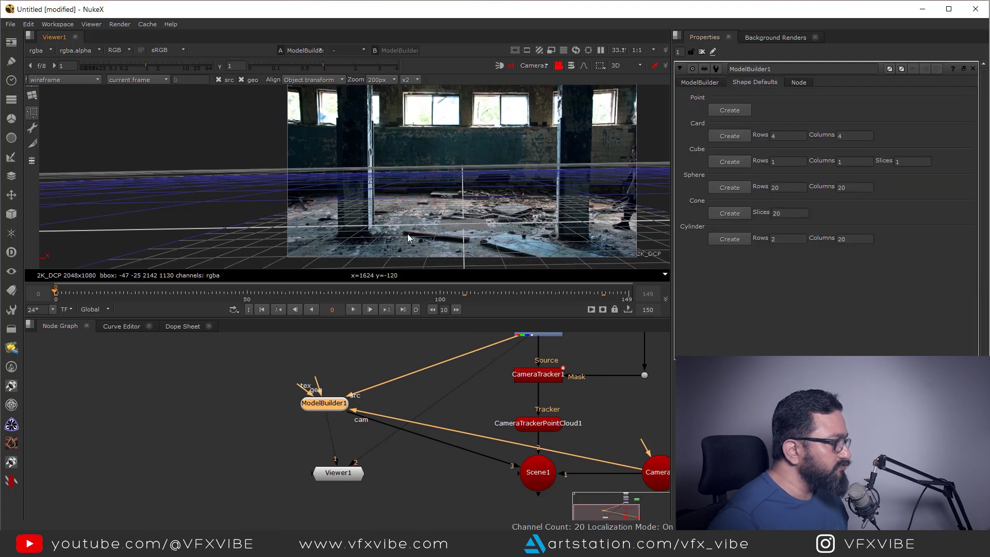
pyautogui.click(729, 161)
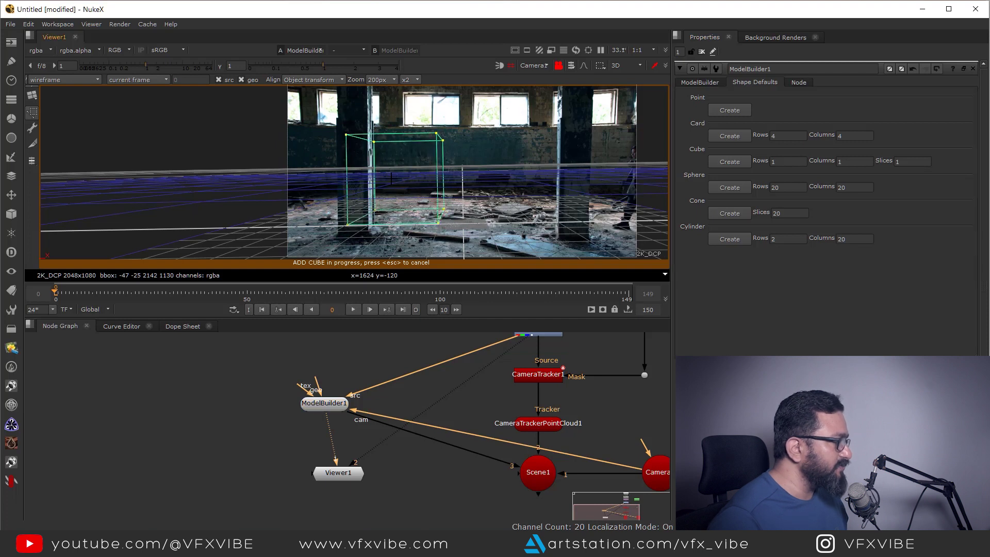
pyautogui.click(391, 178)
# Maximize the viewer, raise its gain to 5.2 and align the cube's bottom front-left corner to the pillar base.
pyautogui.scroll(6, 403, 215)
pyautogui.moveTo(349, 229); pyautogui.dragTo(410, 244, button='middle')
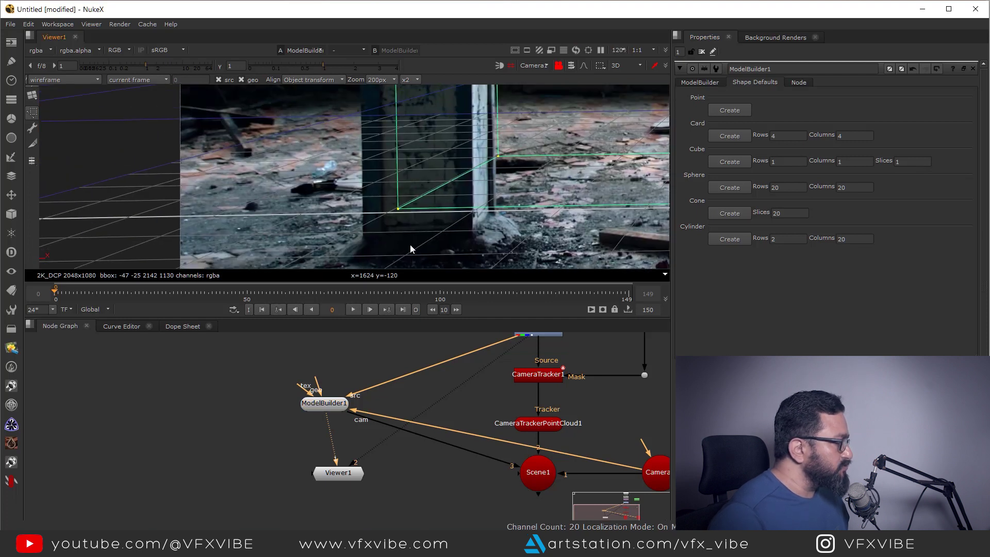
pyautogui.press('space')
pyautogui.scroll(4, 463, 304)
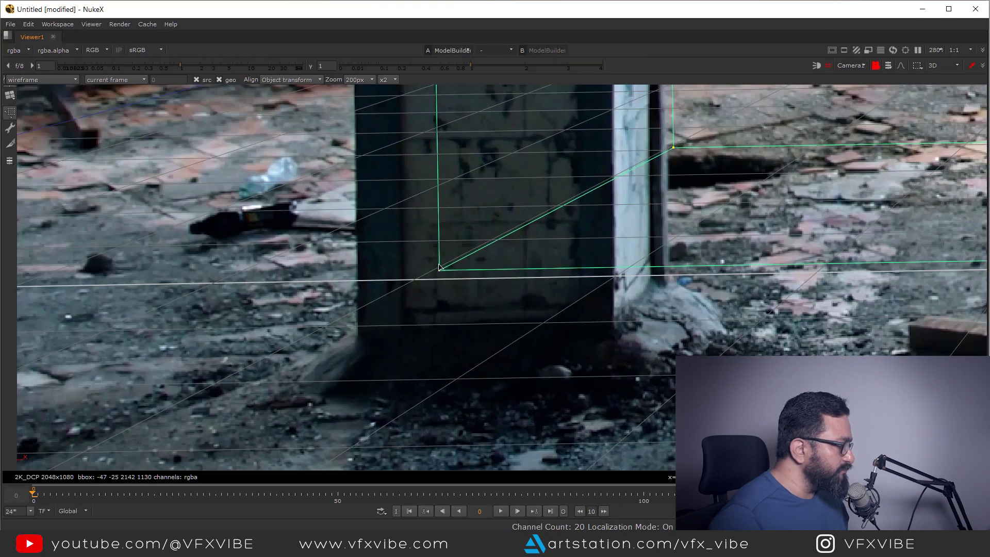
pyautogui.moveTo(187, 65); pyautogui.dragTo(229, 68)
pyautogui.moveTo(439, 271); pyautogui.dragTo(356, 334)
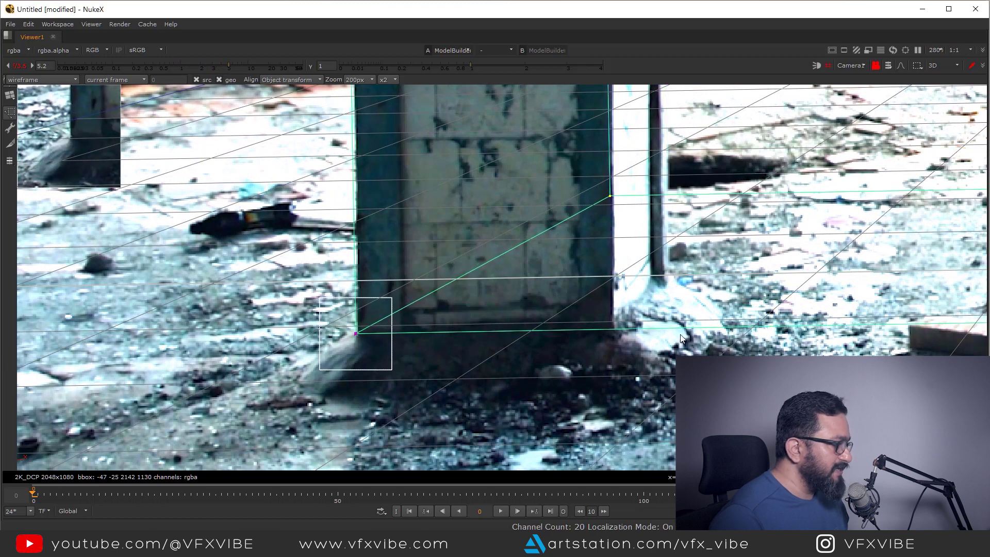
# Align the cube's bottom front-right and back-right corners to the matching corners of the left pillar's base.
pyautogui.moveTo(881, 329); pyautogui.dragTo(570, 331, button='middle')
pyautogui.scroll(-4, 571, 338)
pyautogui.scroll(2, 686, 335)
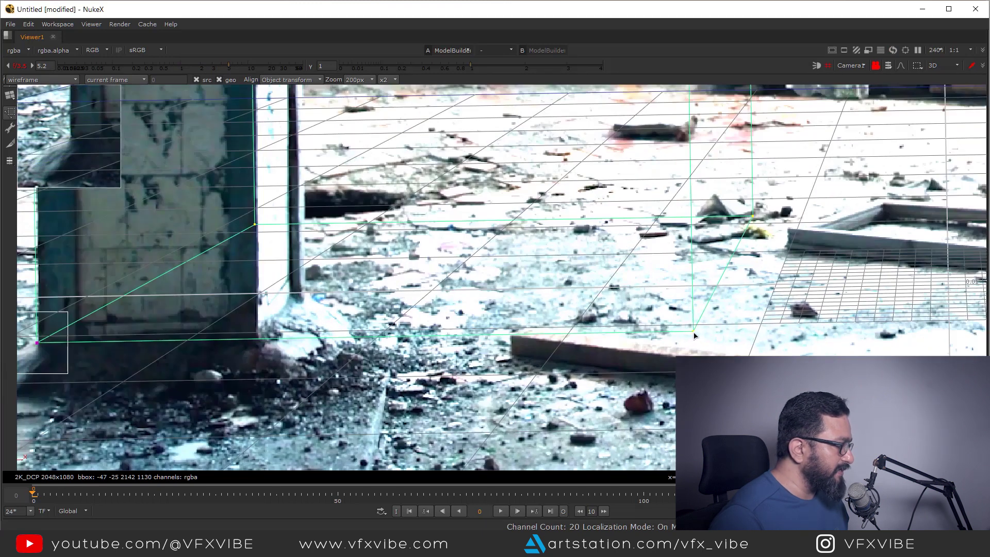
pyautogui.moveTo(693, 333); pyautogui.dragTo(258, 339)
pyautogui.moveTo(522, 266); pyautogui.dragTo(529, 295, button='middle')
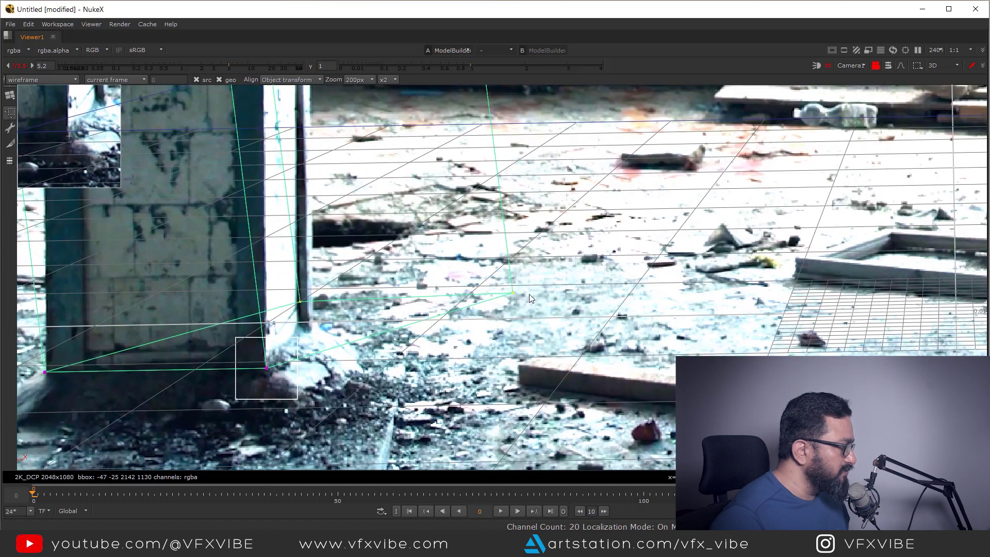
pyautogui.moveTo(513, 295); pyautogui.dragTo(305, 318)
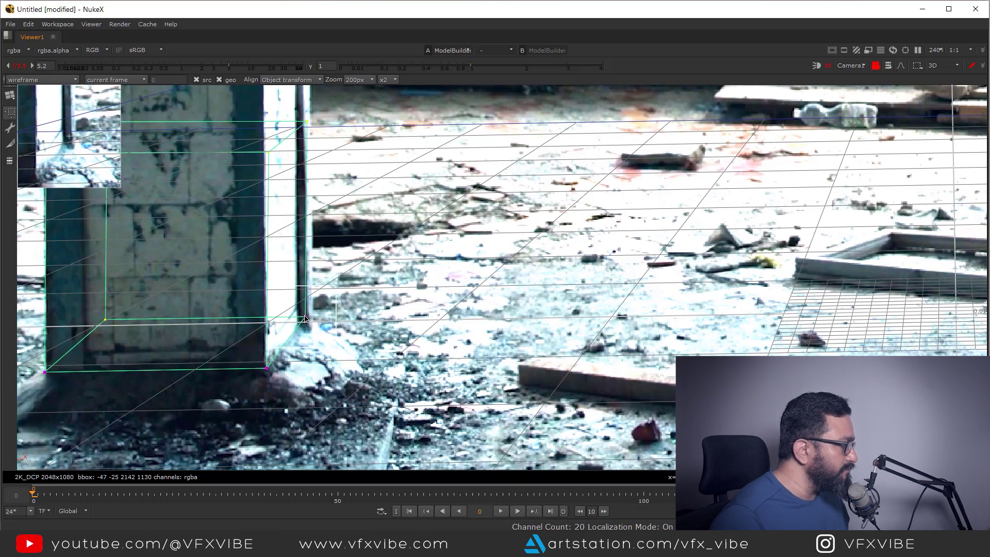
# Raise the cube's top front-left corner to the ledge on the left pillar near the window sill height.
pyautogui.scroll(-5, 300, 288)
pyautogui.moveTo(221, 268); pyautogui.dragTo(350, 349, button='middle')
pyautogui.scroll(4, 343, 378)
pyautogui.scroll(1, 344, 381)
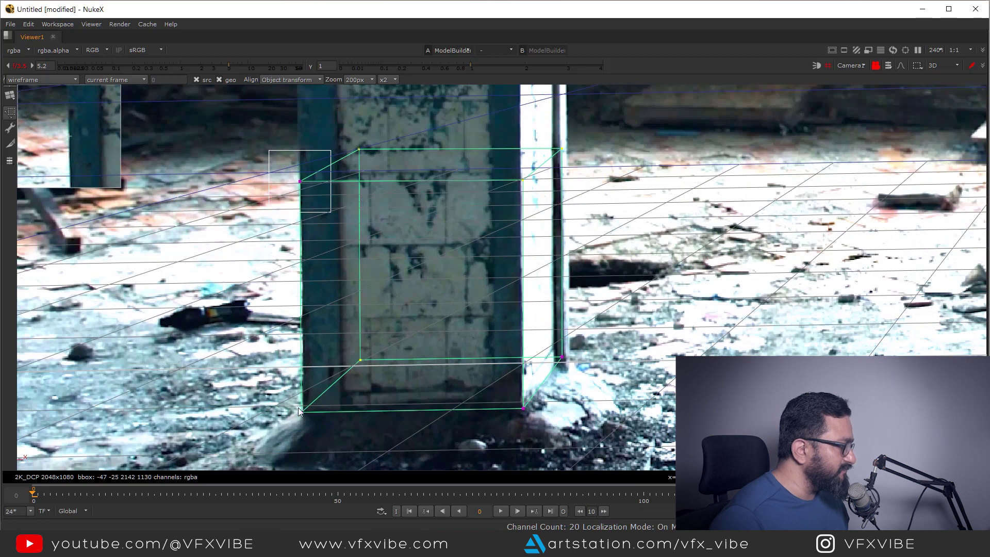
pyautogui.scroll(3, 307, 415)
pyautogui.scroll(-9, 361, 335)
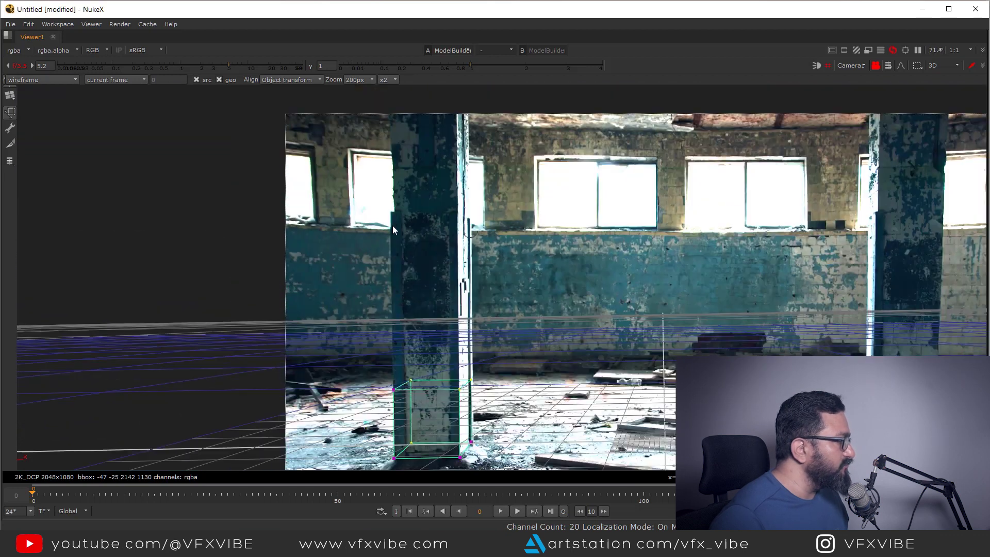
pyautogui.scroll(2, 392, 222)
pyautogui.scroll(1, 402, 384)
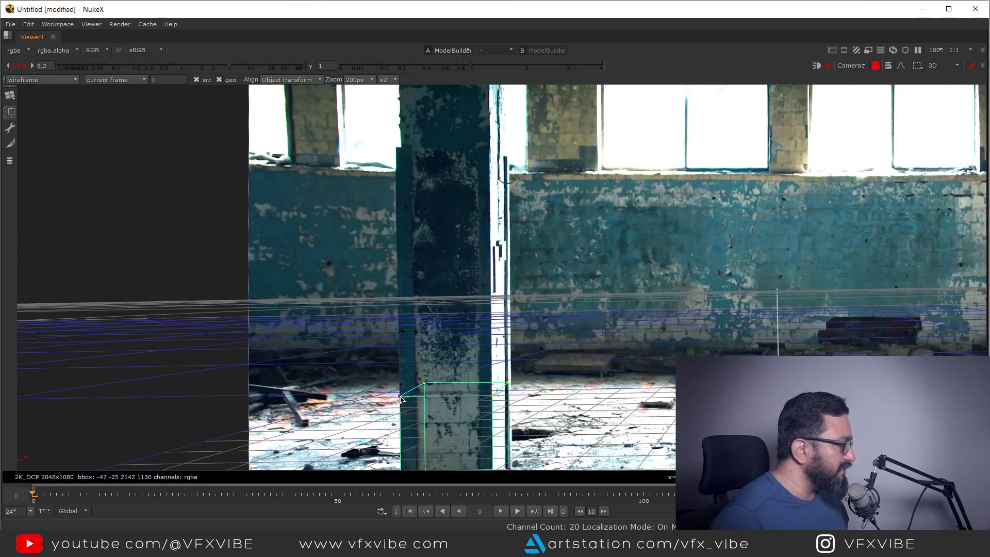
pyautogui.moveTo(401, 399); pyautogui.dragTo(397, 150)
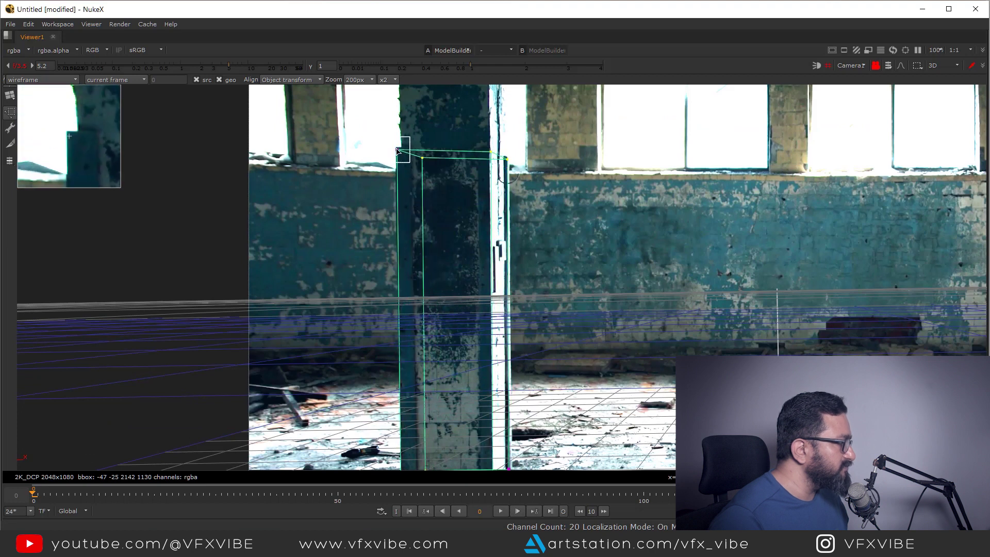
# Fine-tune the cube's top front-right corner against the pillar edge and check the fit of the whole box.
pyautogui.scroll(10, 496, 171)
pyautogui.moveTo(475, 171); pyautogui.dragTo(472, 167)
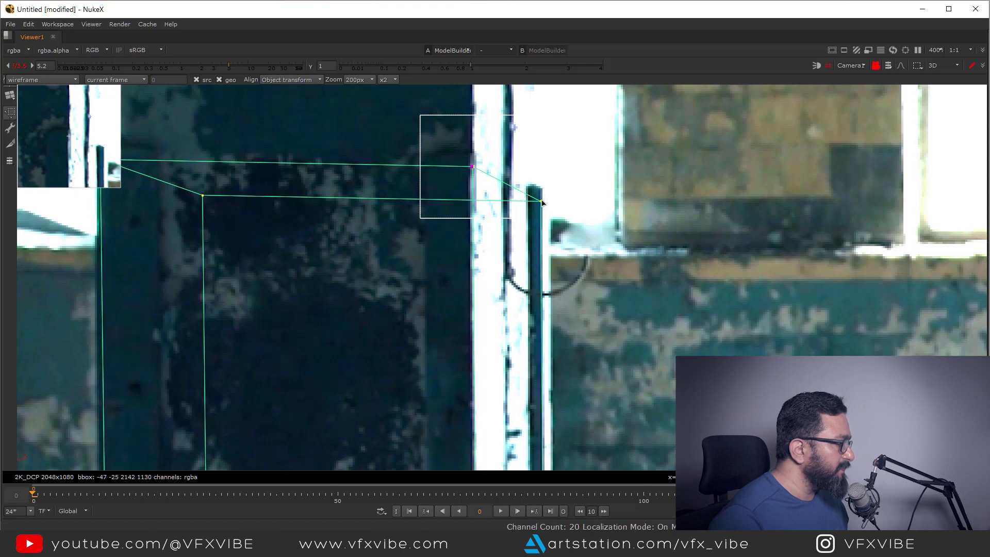
pyautogui.scroll(-8, 552, 260)
pyautogui.scroll(-7, 454, 215)
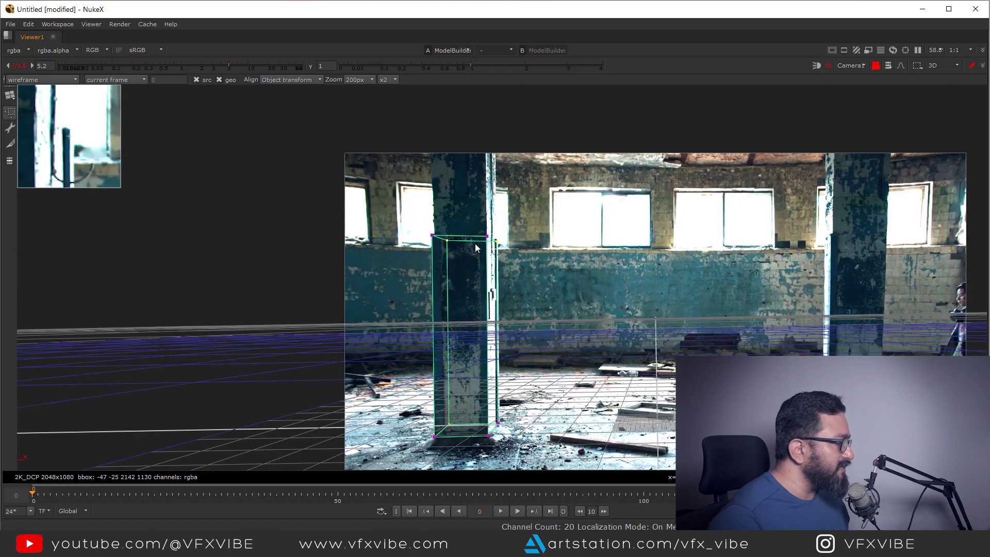
pyautogui.scroll(5, 455, 265)
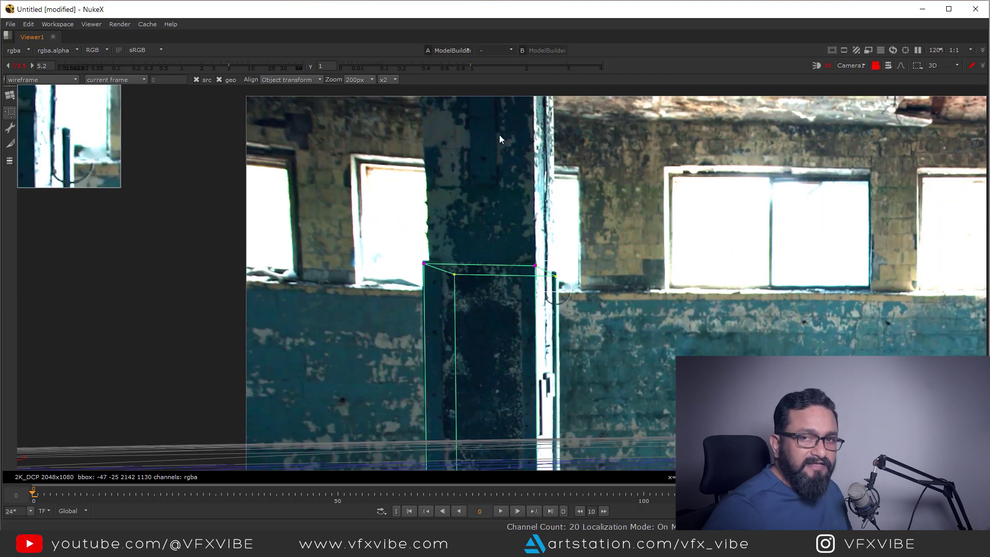
pyautogui.scroll(-5, 492, 223)
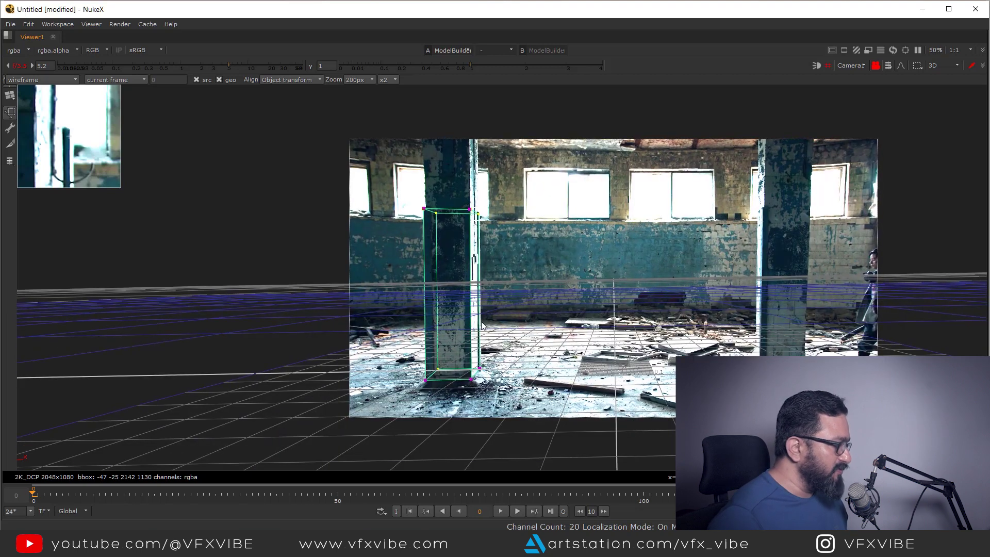
pyautogui.scroll(4, 481, 320)
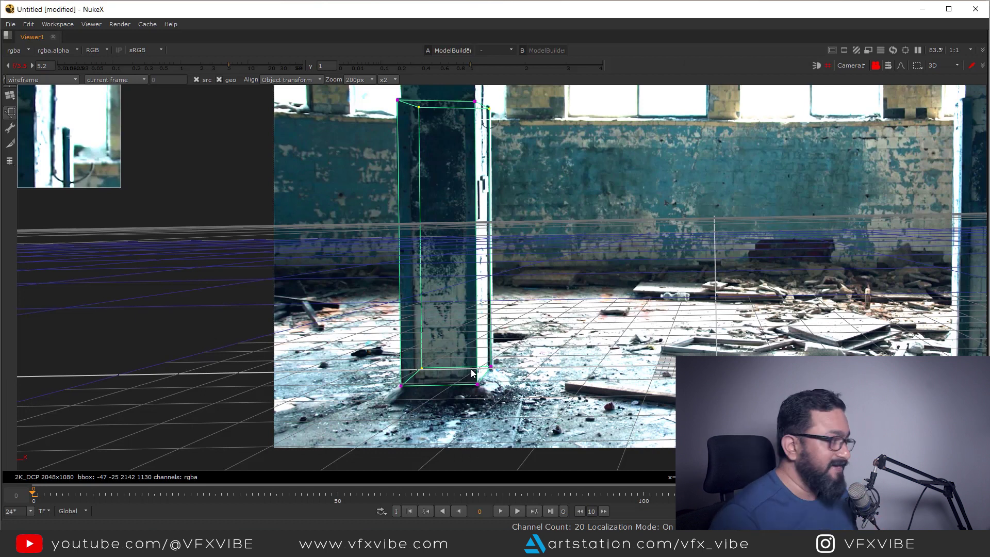
# Inspect the box outside the locked camera view, return to the camera view and check its fit at frame 50.
pyautogui.click(876, 66)
pyautogui.keyDown('ctrl'); pyautogui.moveTo(508, 279); pyautogui.dragTo(384, 199); pyautogui.keyUp('ctrl')
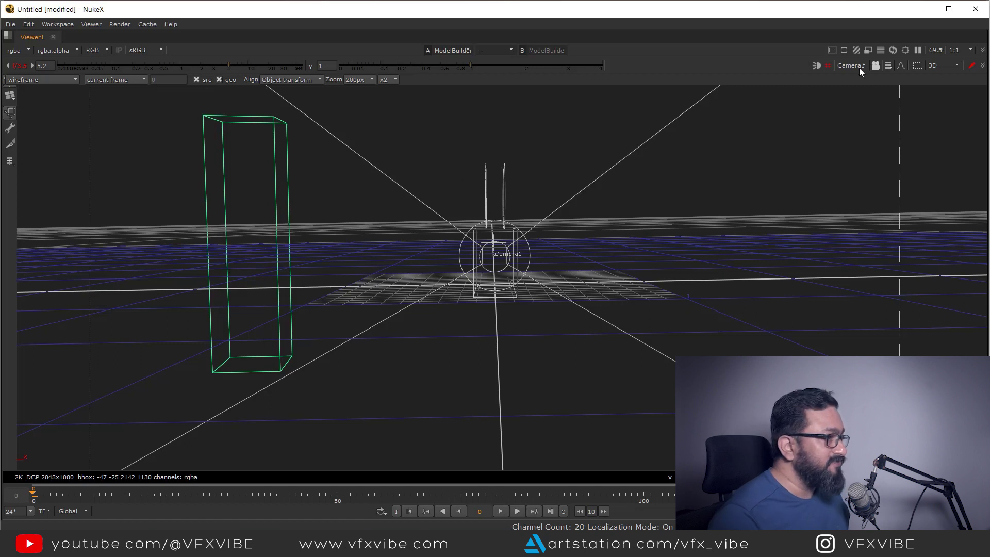
pyautogui.click(875, 66)
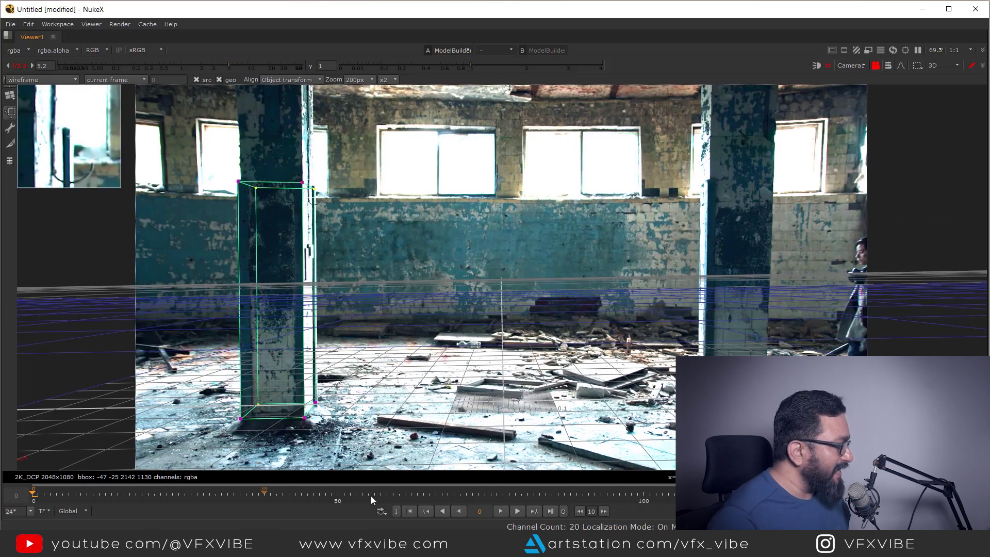
pyautogui.click(338, 498)
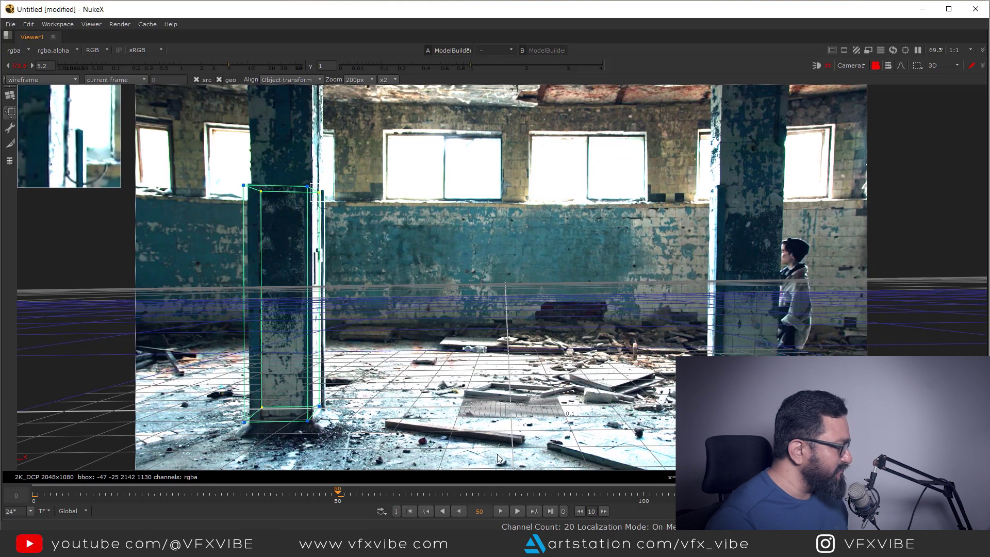
# At frame 100, align the box's bottom front-left corner to the left edge of the pillar's base.
pyautogui.scroll(10, 347, 361)
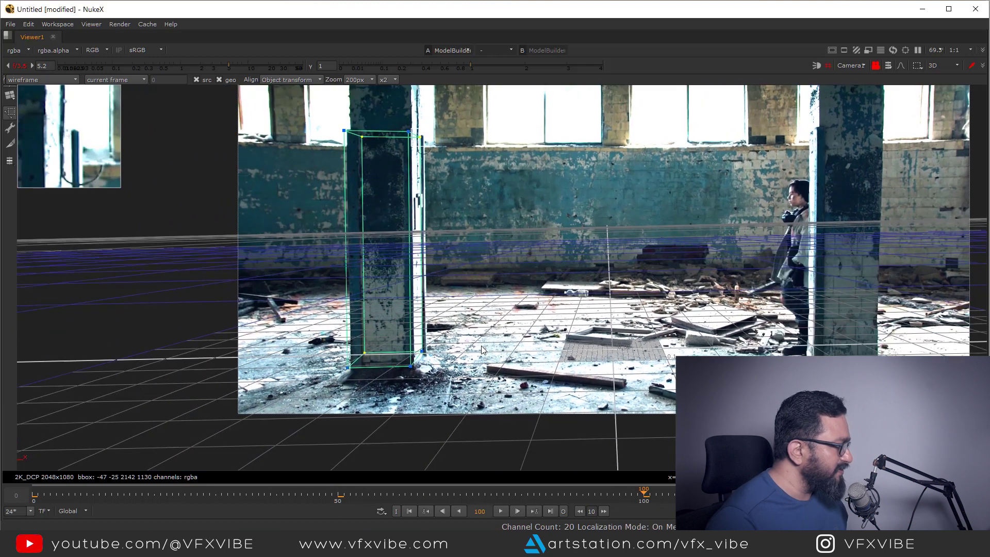
pyautogui.scroll(4, 348, 336)
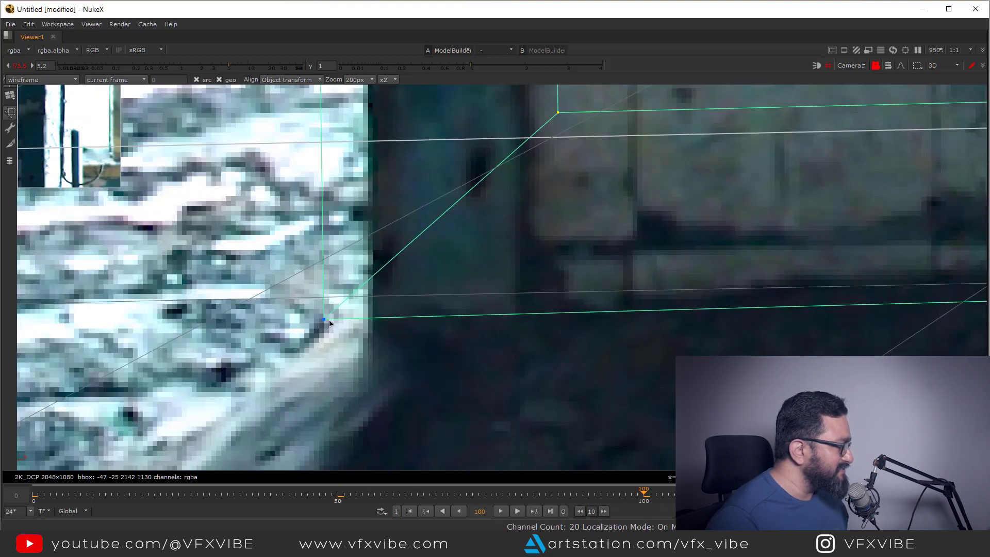
pyautogui.moveTo(330, 323); pyautogui.dragTo(366, 344)
pyautogui.scroll(-2, 463, 342)
pyautogui.moveTo(567, 302); pyautogui.dragTo(522, 445, button='middle')
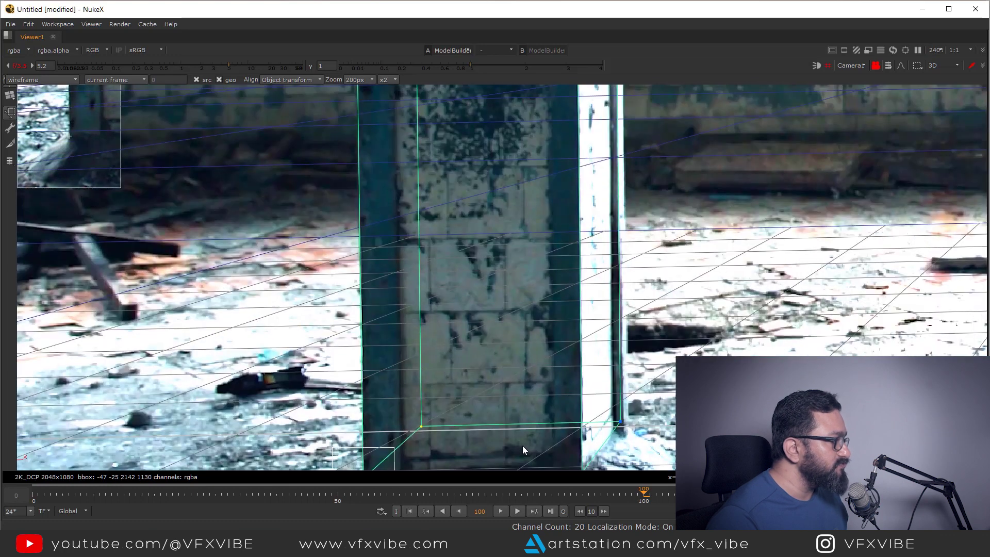
# At frame 100, align the box's top front-left corner to the ledge on the pillar's left edge.
pyautogui.moveTo(412, 110); pyautogui.dragTo(515, 397, button='middle')
pyautogui.scroll(4, 466, 143)
pyautogui.moveTo(466, 143); pyautogui.dragTo(484, 282, button='middle')
pyautogui.scroll(3, 484, 285)
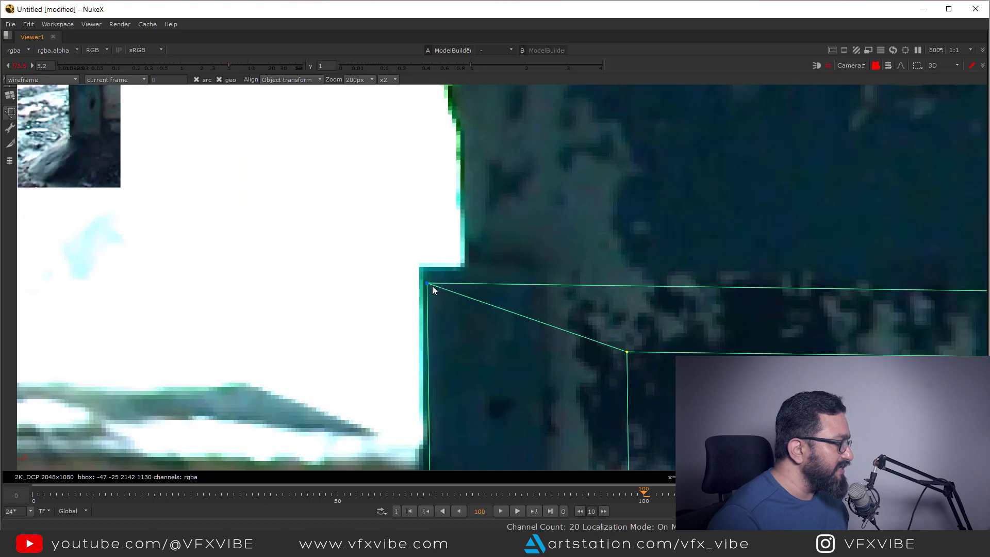
pyautogui.click(425, 284)
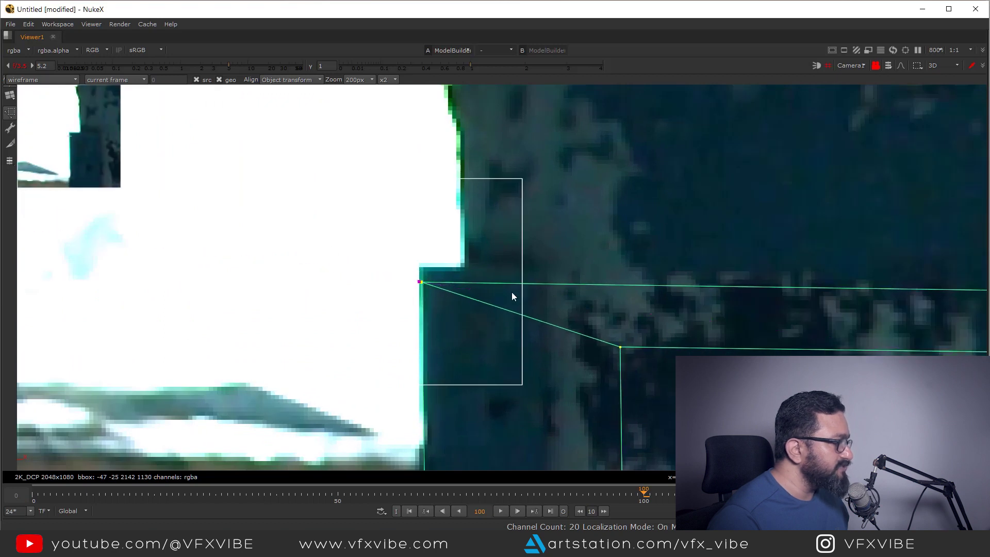
# At frame 100, align the box's top front-right corner to the pillar's right edge.
pyautogui.scroll(-9, 547, 301)
pyautogui.scroll(9, 618, 302)
pyautogui.click(619, 283)
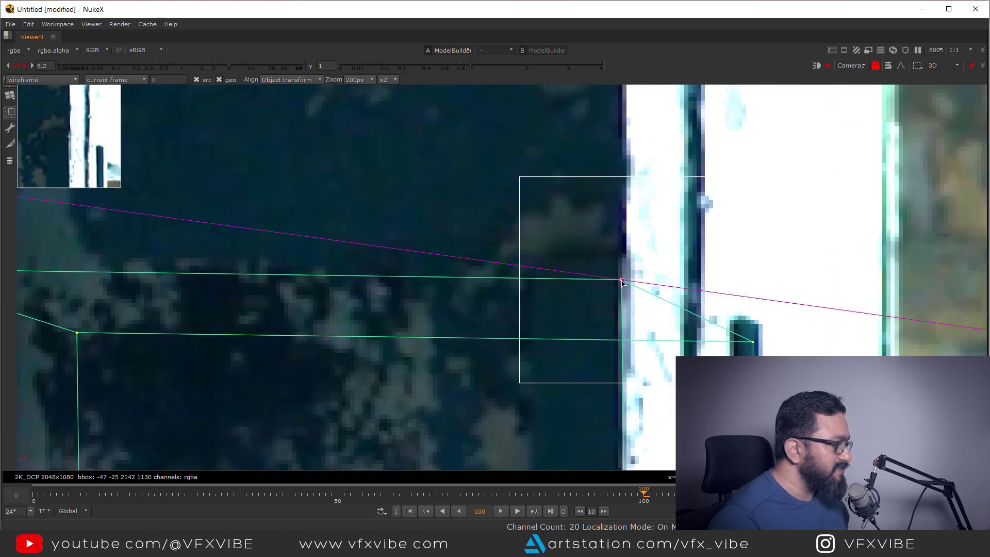
# At frame 100, align the box's bottom front-right corner to the pillar base and check the back-right corner.
pyautogui.scroll(-5, 662, 309)
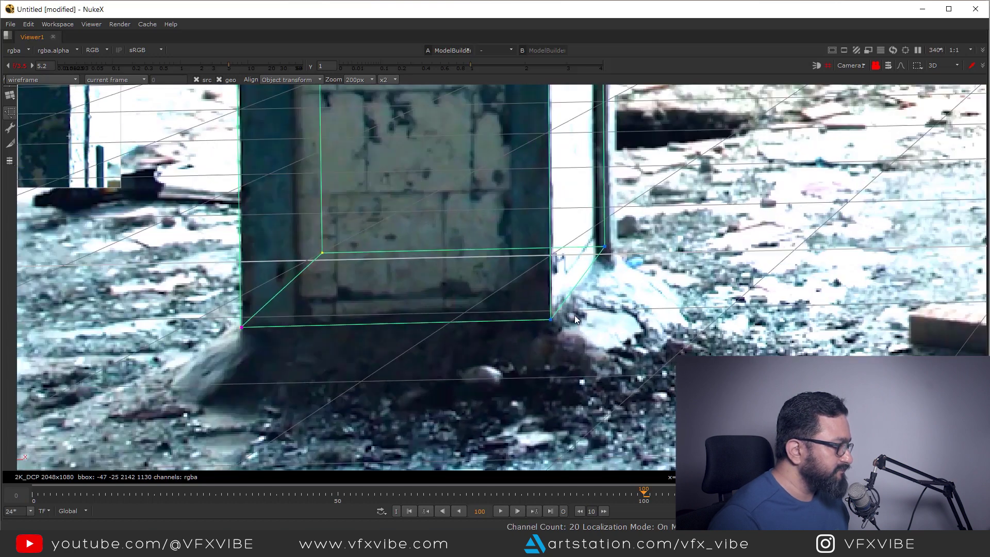
pyautogui.scroll(3, 574, 314)
pyautogui.click(561, 314)
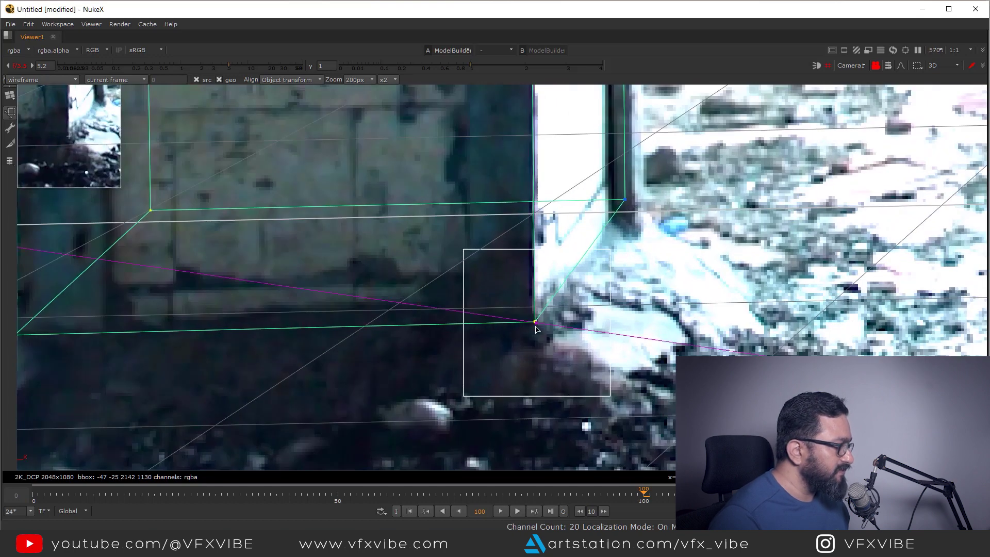
pyautogui.click(625, 200)
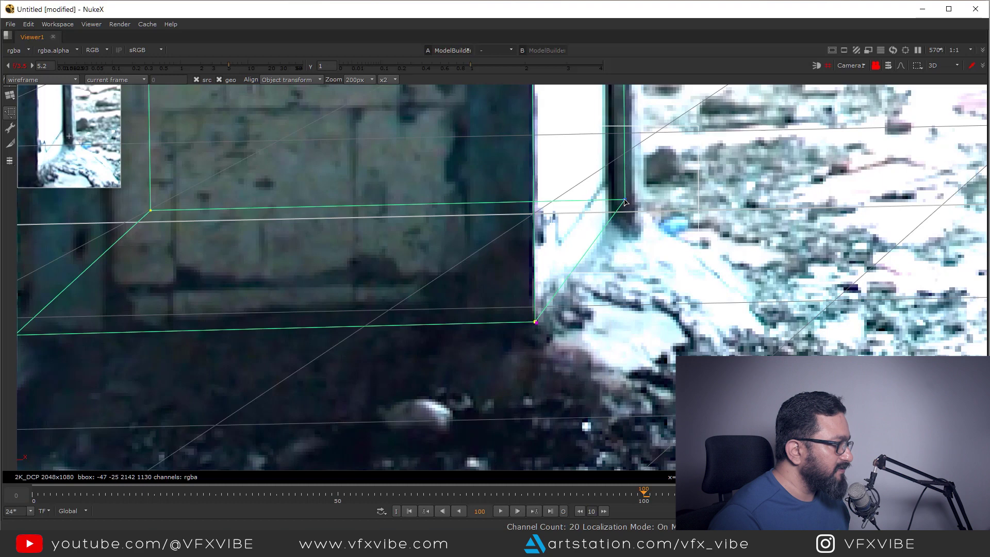
# Unlock the view from the camera and orbit around the scene to examine the box beside the camera.
pyautogui.click(876, 65)
pyautogui.scroll(-3, 567, 283)
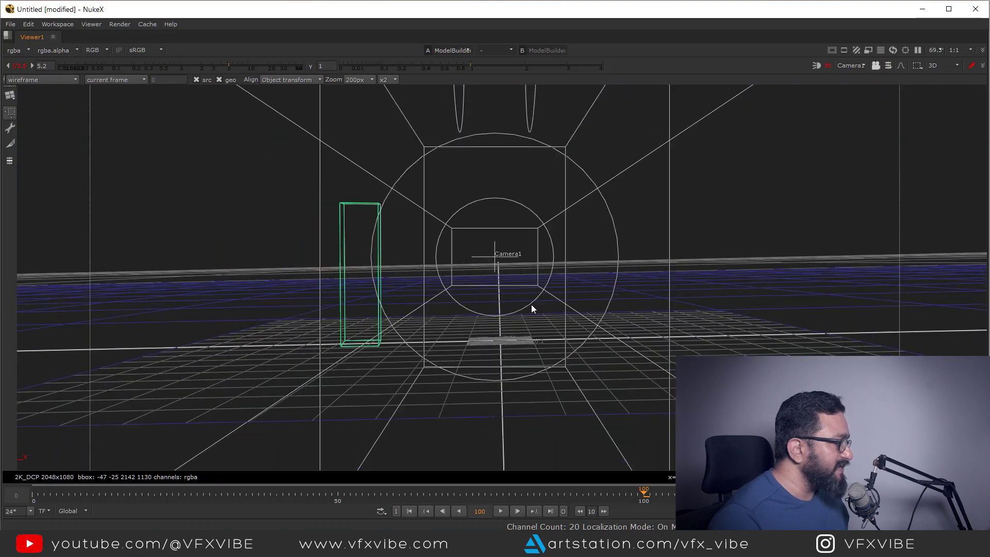
pyautogui.keyDown('ctrl'); pyautogui.moveTo(463, 356); pyautogui.dragTo(274, 357); pyautogui.keyUp('ctrl')
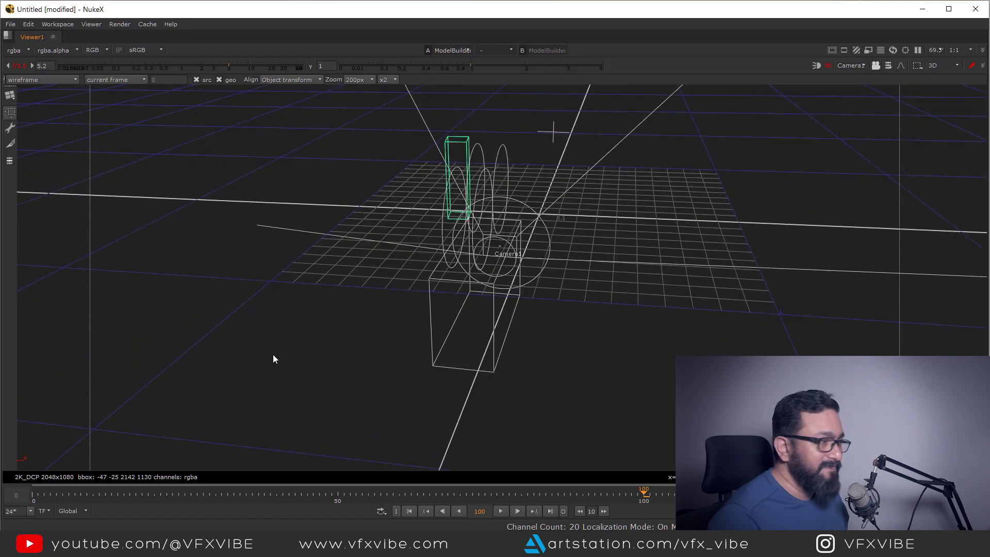
pyautogui.keyDown('ctrl'); pyautogui.moveTo(534, 316); pyautogui.dragTo(414, 330); pyautogui.keyUp('ctrl')
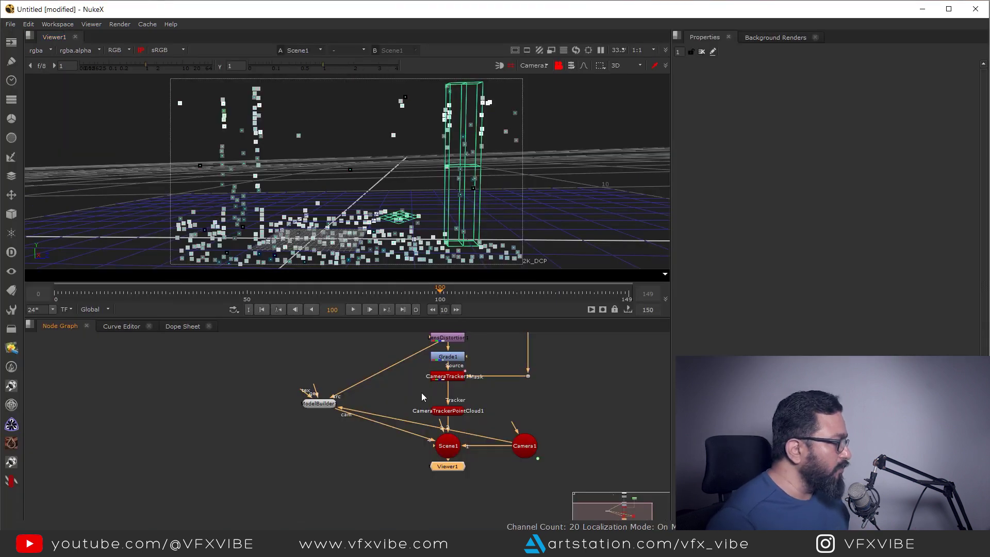
# Scrub the timeline to frame 88 and move the Viewer1 node further below Scene1.
pyautogui.moveTo(422, 392); pyautogui.dragTo(424, 422, button='middle')
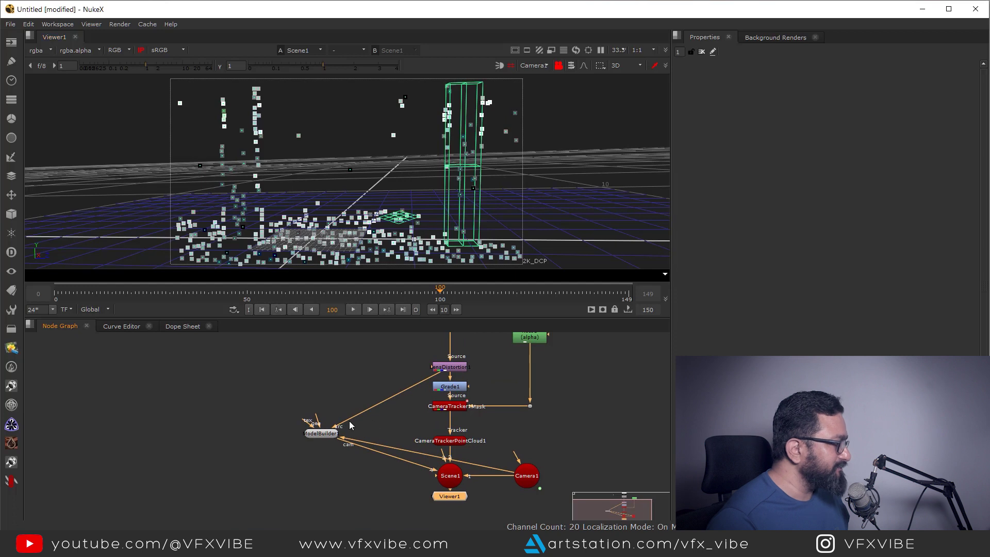
pyautogui.moveTo(440, 291); pyautogui.dragTo(368, 394)
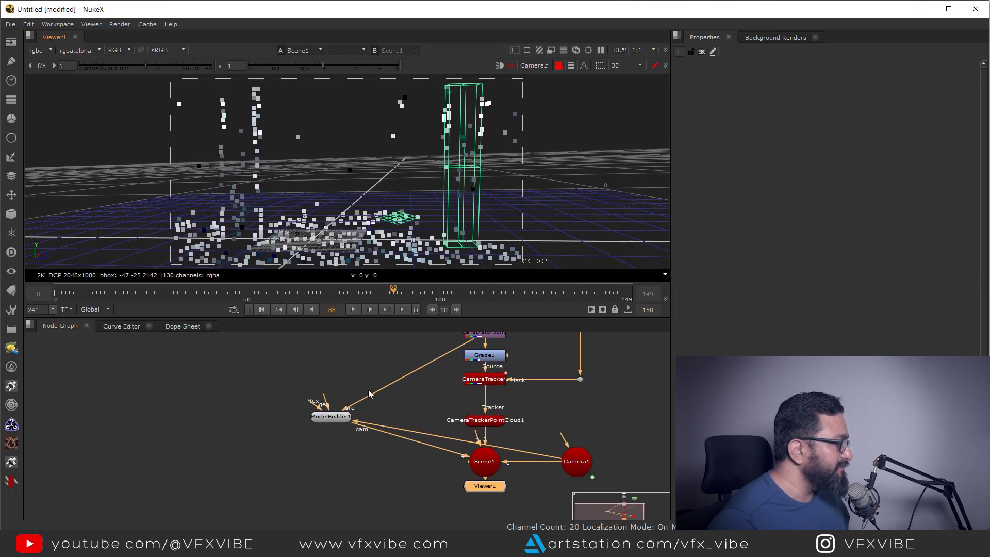
pyautogui.moveTo(399, 478); pyautogui.dragTo(429, 471, button='middle')
pyautogui.moveTo(525, 482); pyautogui.dragTo(523, 515)
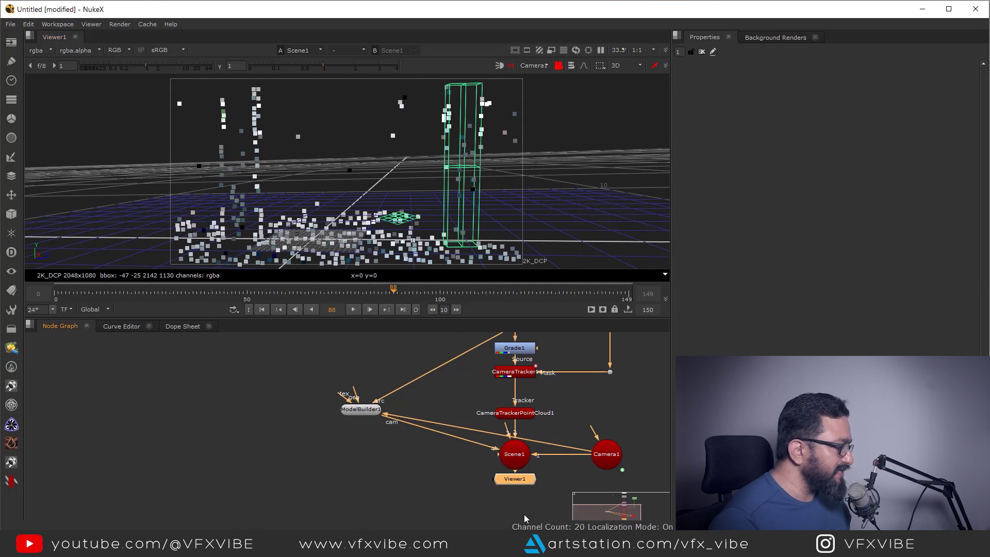
# Select both Cube1 and Card1 in ModelBuilder1 and bake the selected geometry to a separate node.
pyautogui.click(360, 406)
pyautogui.doubleClick(361, 411)
pyautogui.click(749, 161)
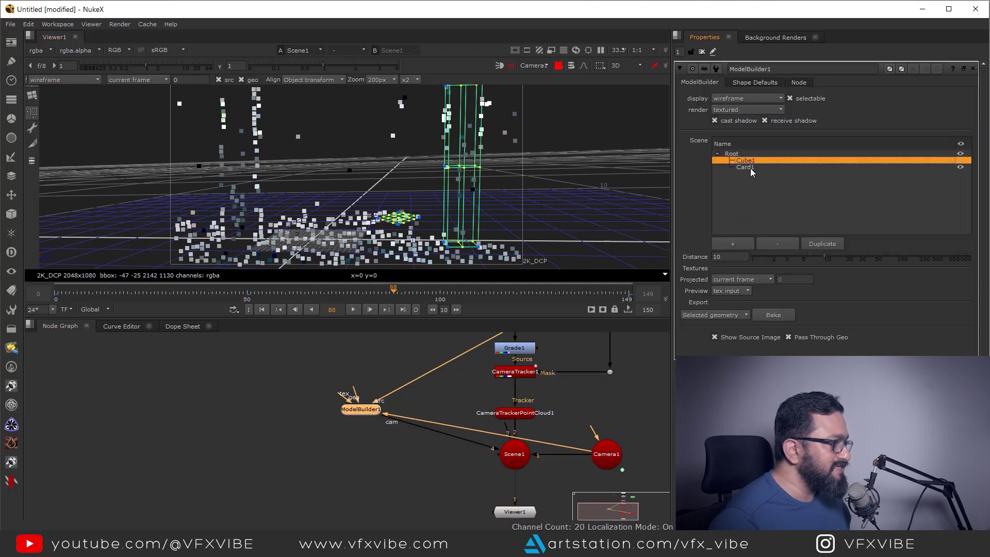
pyautogui.keyDown('shift'); pyautogui.click(748, 167); pyautogui.keyUp('shift')
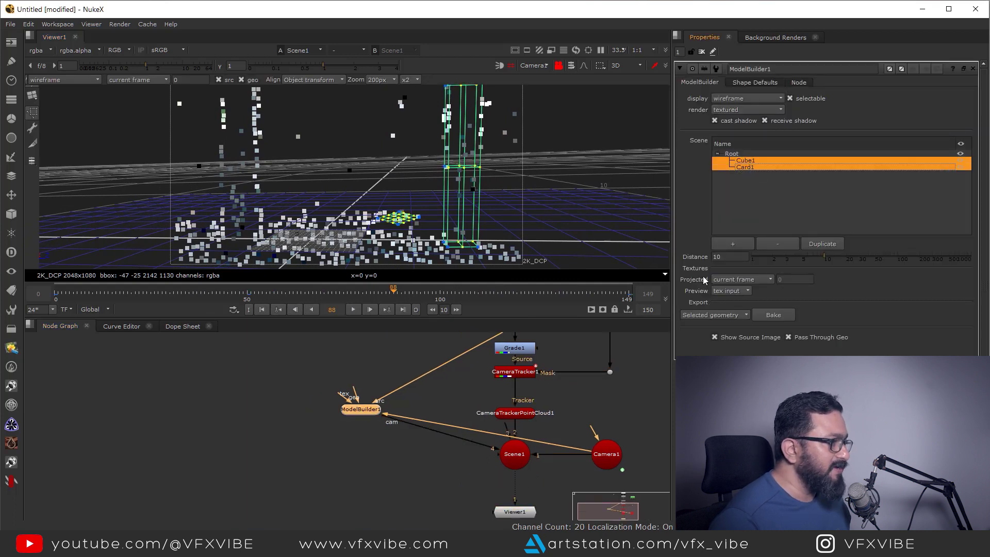
pyautogui.click(759, 83)
pyautogui.click(705, 83)
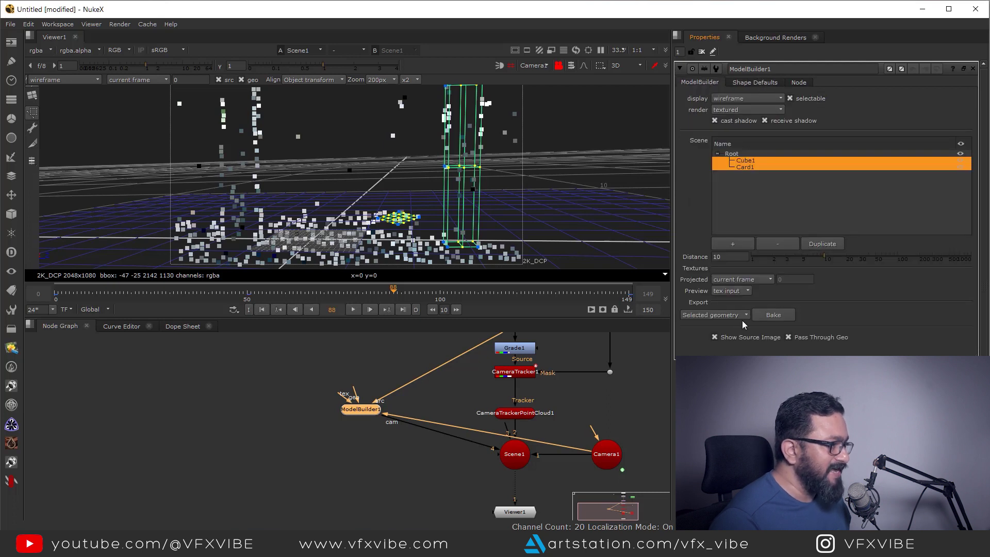
pyautogui.click(773, 315)
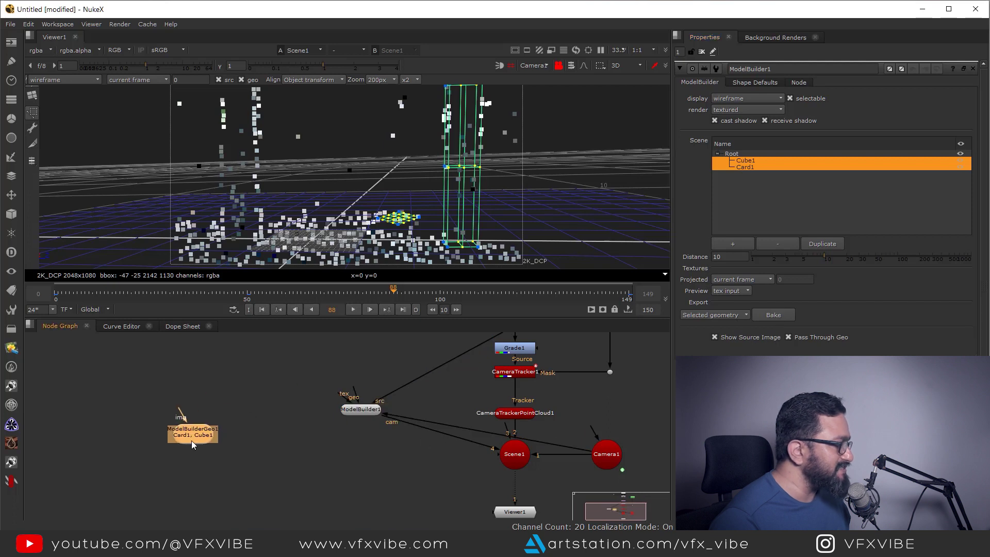
# Show the baked geometry node on its own in the viewer.
pyautogui.click(198, 437)
pyautogui.press('1')
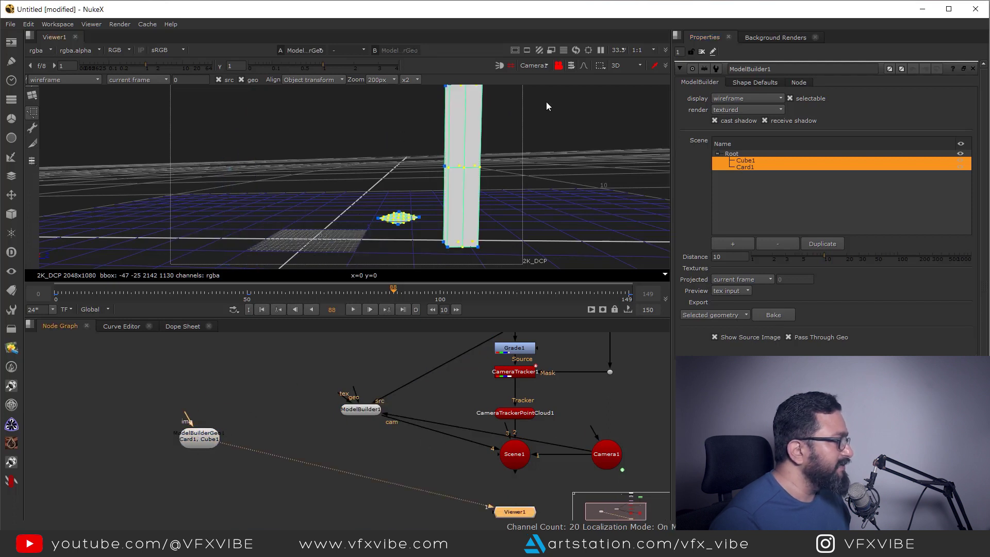
pyautogui.click(571, 65)
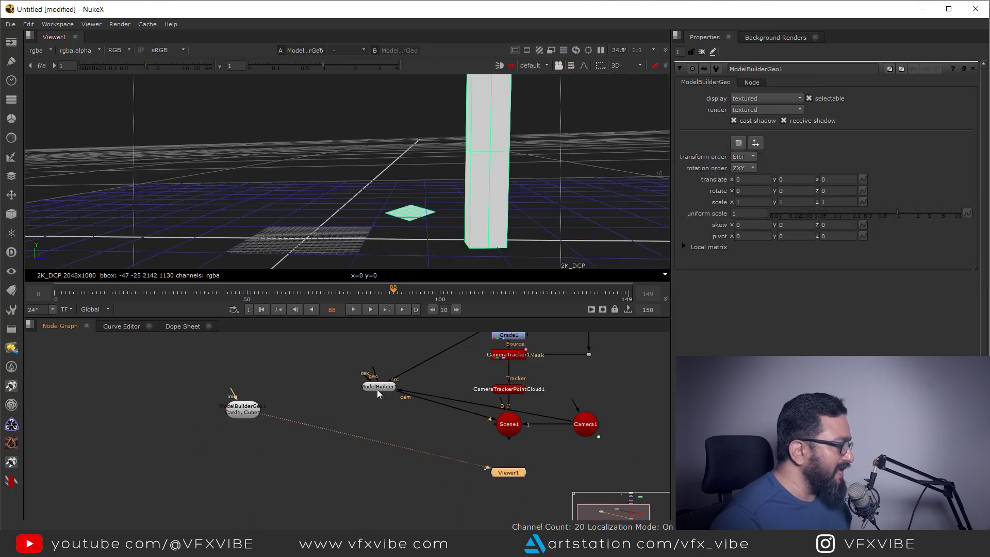
# Disable the ModelBuilder1 node.
pyautogui.scroll(-1, 378, 391)
pyautogui.click(363, 383)
pyautogui.press('d')
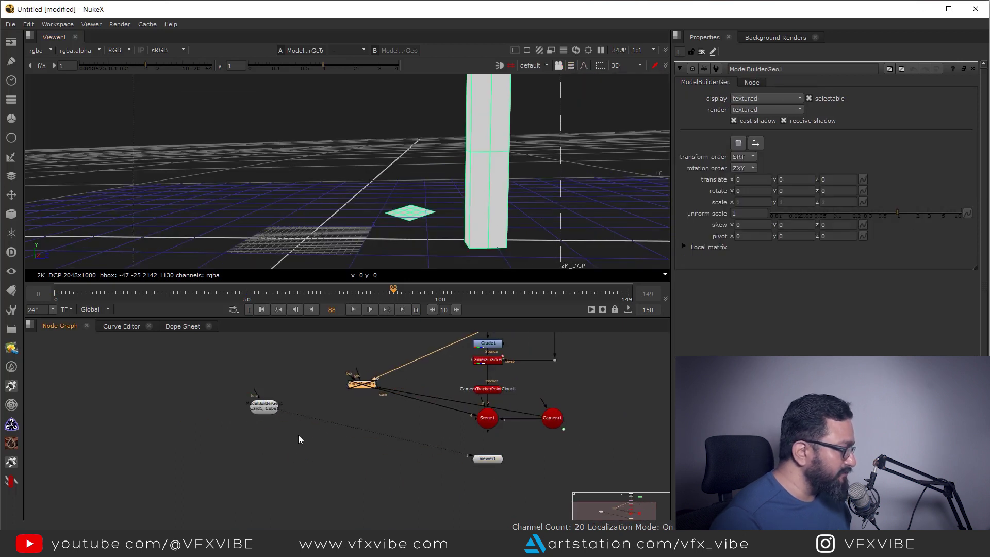
# Move the baked geometry node below ModelBuilder1 and connect it to Scene1.
pyautogui.moveTo(260, 408); pyautogui.dragTo(374, 434)
pyautogui.scroll(3, 425, 428)
pyautogui.click(439, 425)
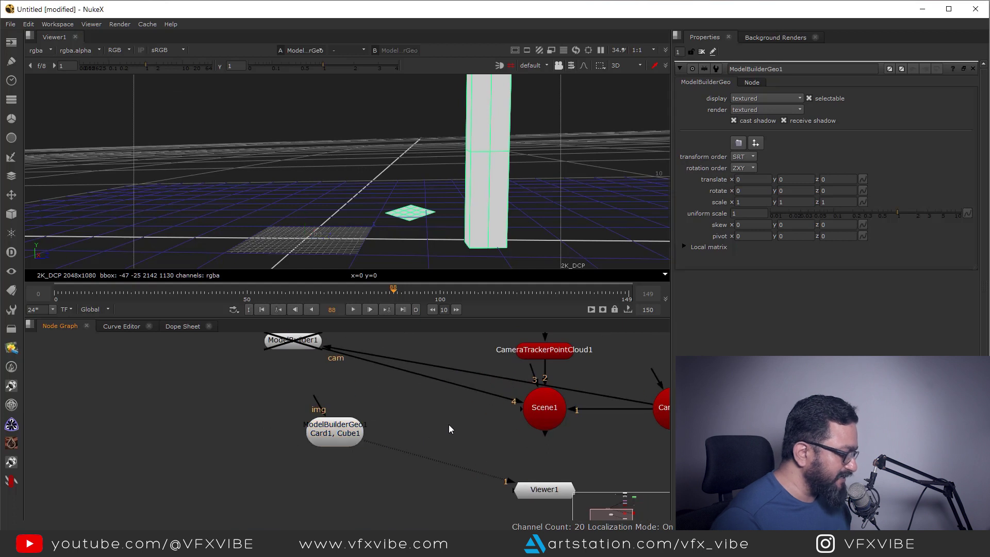
pyautogui.moveTo(394, 457); pyautogui.dragTo(546, 411)
pyautogui.moveTo(547, 426); pyautogui.dragTo(530, 408, button='middle')
pyautogui.moveTo(309, 413); pyautogui.dragTo(251, 397)
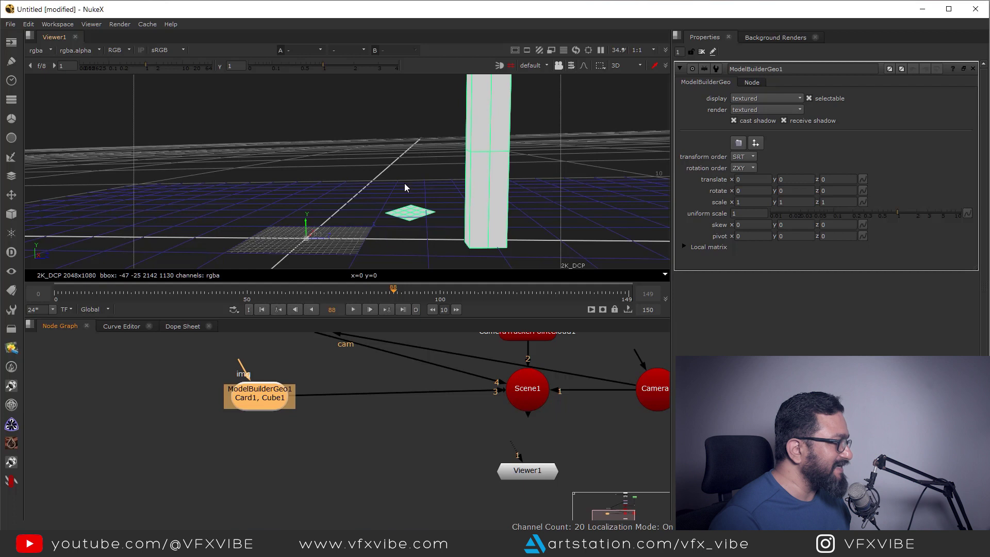
# Move the Viewer1 node aside to make room and add a ScanlineRender node below Scene1.
pyautogui.scroll(-3, 523, 474)
pyautogui.moveTo(524, 473); pyautogui.dragTo(353, 485)
pyautogui.moveTo(533, 492); pyautogui.dragTo(480, 451, button='middle')
pyautogui.click(482, 452)
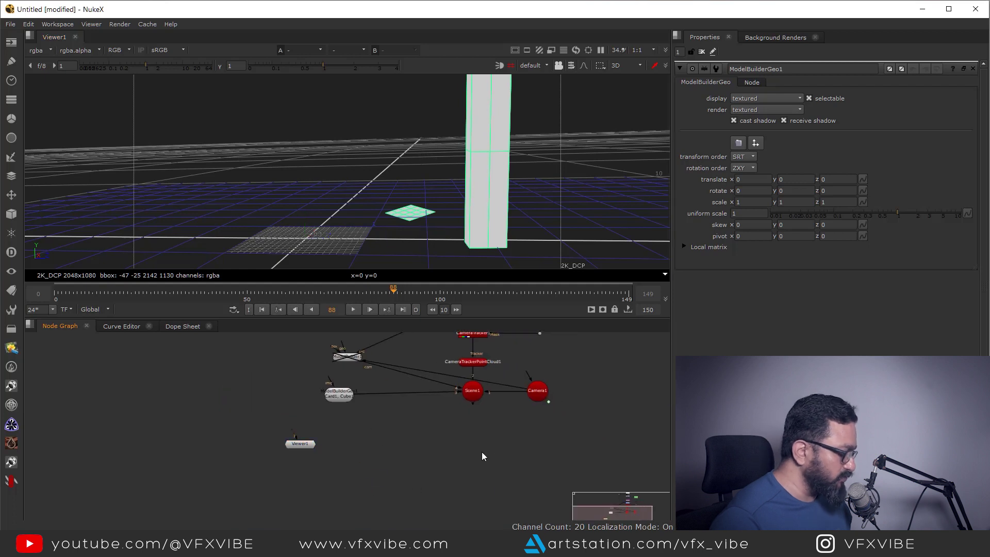
pyautogui.press('Tab')
pyautogui.write('sca')
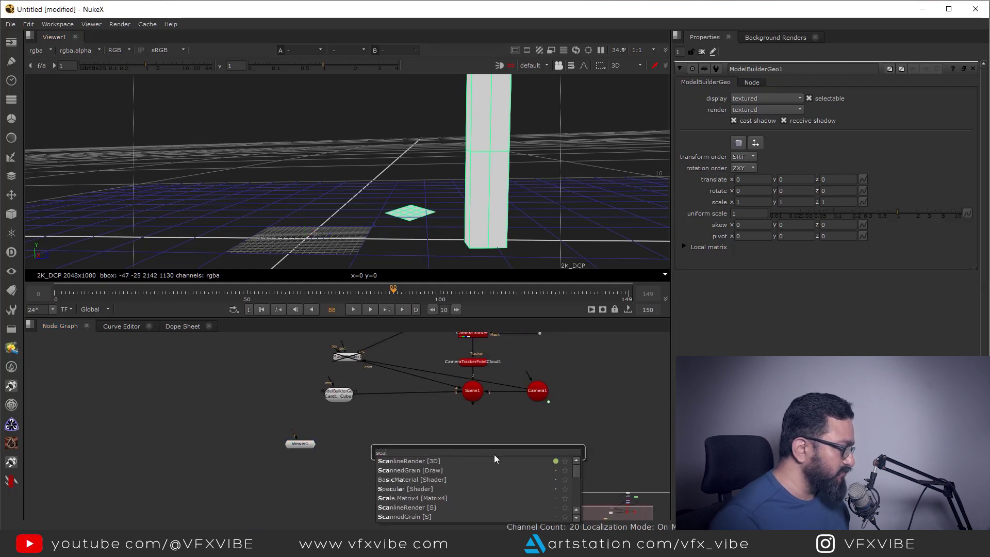
pyautogui.click(428, 463)
# Connect the ScanlineRender's cam input to Camera1 and its obj/scn input to Scene1, and view the render node.
pyautogui.scroll(2, 482, 449)
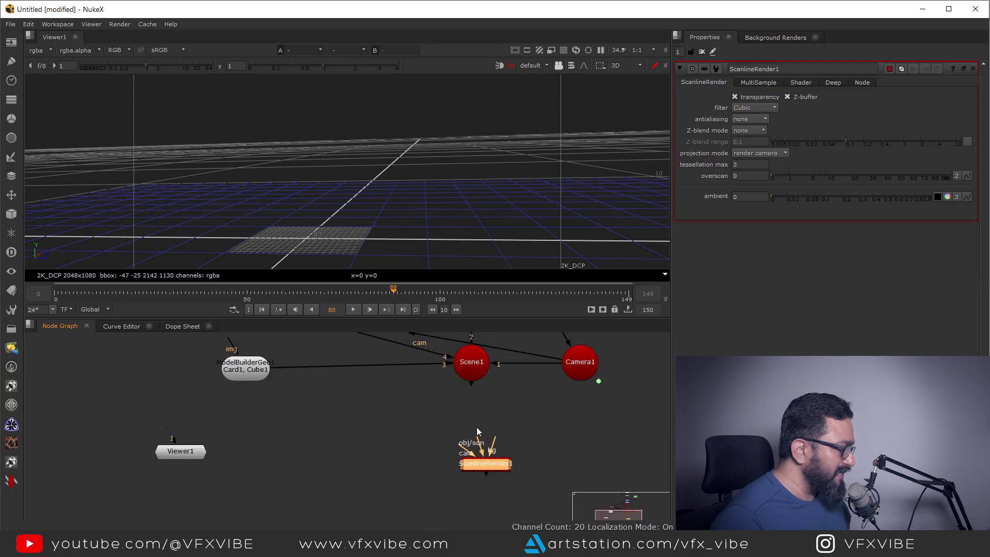
pyautogui.scroll(3, 477, 458)
pyautogui.moveTo(460, 446); pyautogui.dragTo(608, 368)
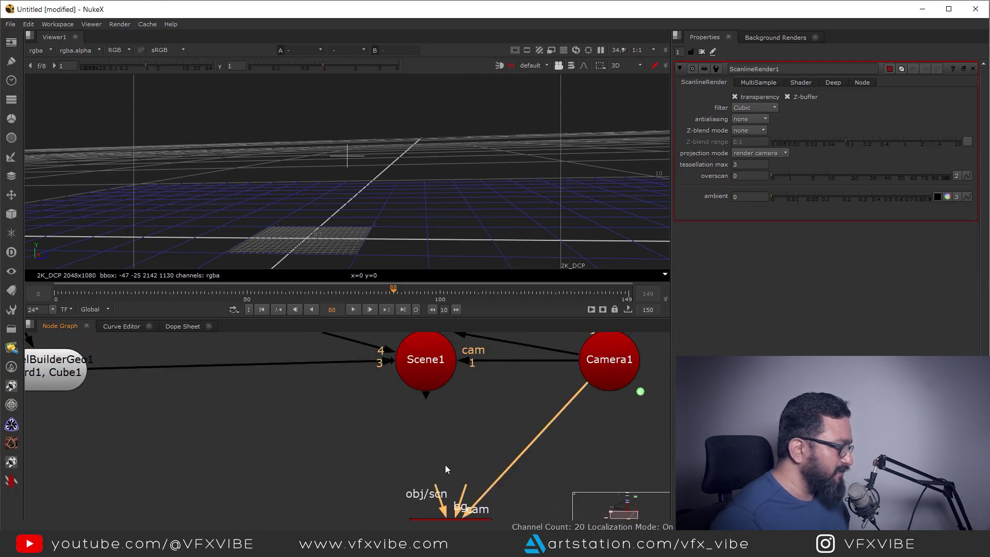
pyautogui.scroll(-4, 445, 465)
pyautogui.moveTo(427, 475); pyautogui.dragTo(435, 412)
pyautogui.press('1')
pyautogui.scroll(-5, 343, 464)
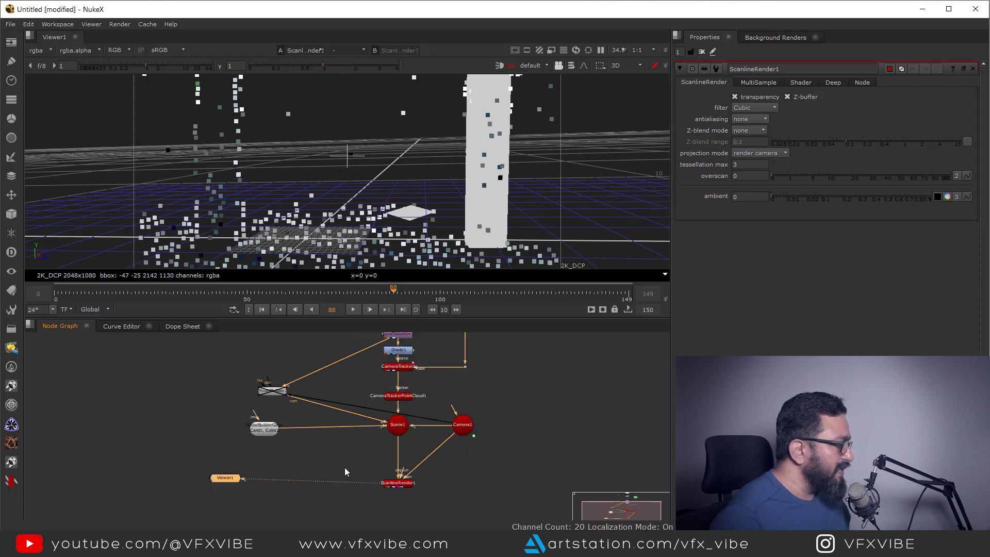
# Add a Merge node with operation over near the ScanlineRender and link it to the source footage through a dot.
pyautogui.click(405, 490)
pyautogui.press('m')
pyautogui.scroll(3, 416, 482)
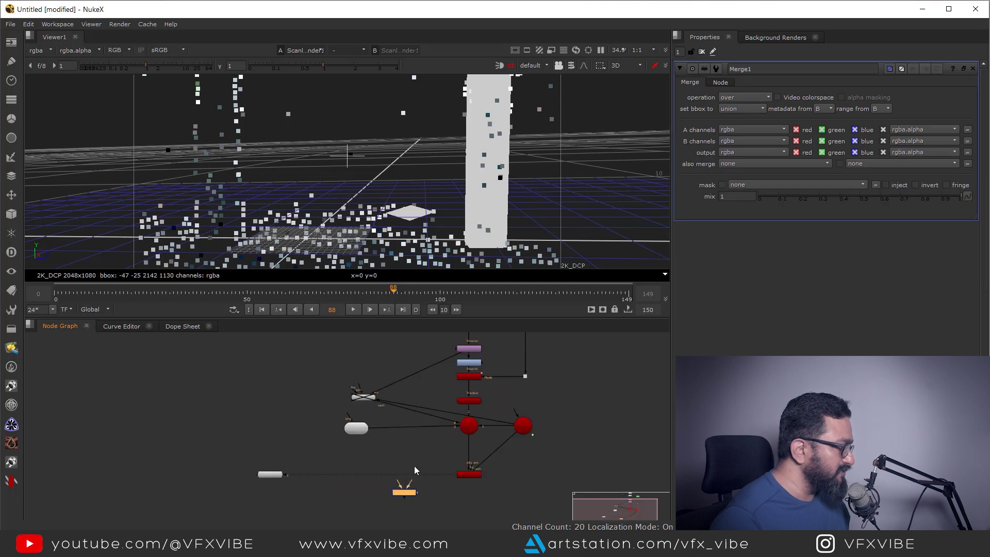
pyautogui.moveTo(413, 467); pyautogui.dragTo(410, 354)
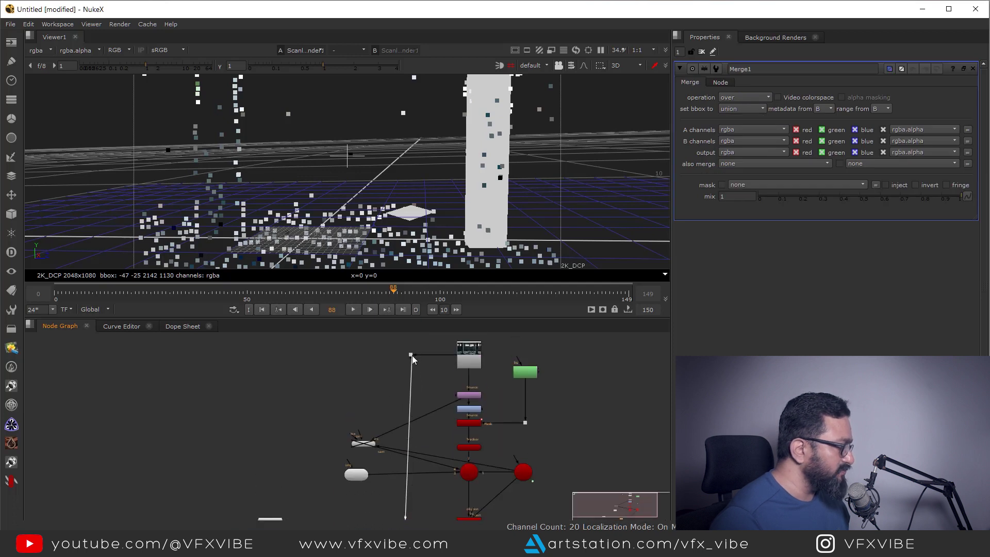
pyautogui.moveTo(420, 388); pyautogui.dragTo(419, 371, button='middle')
pyautogui.scroll(-2, 418, 371)
pyautogui.moveTo(425, 406); pyautogui.dragTo(417, 363, button='middle')
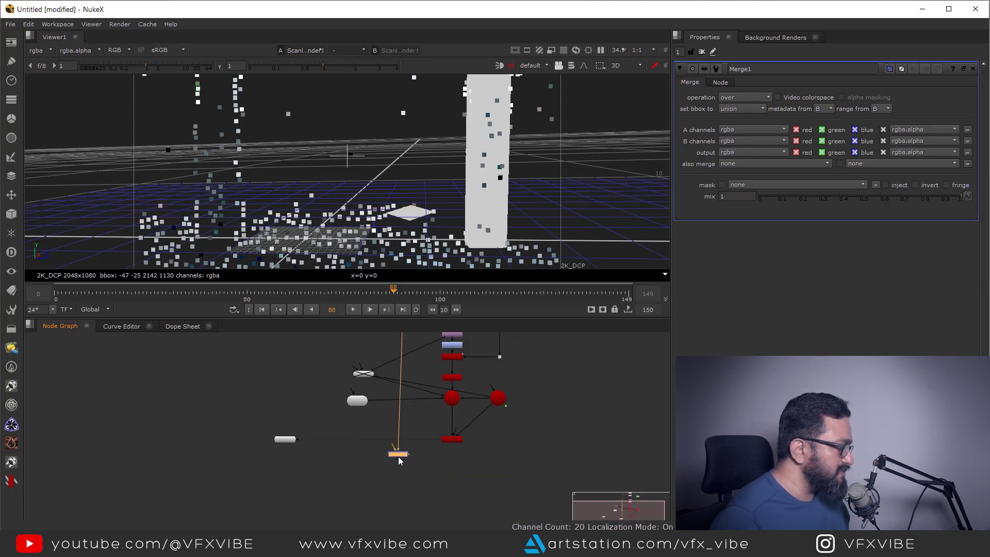
# Connect the Merge's A input to the ScanlineRender and view the Merge over the source footage.
pyautogui.moveTo(398, 456); pyautogui.dragTo(404, 465)
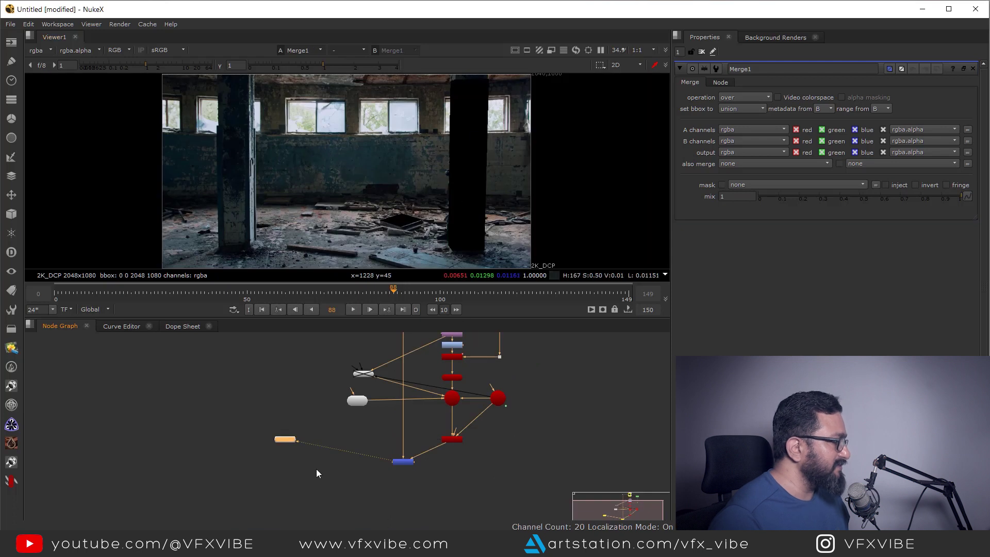
# Move the baked geometry node aside and add a Grid node above it, feeding its img input.
pyautogui.scroll(2, 325, 398)
pyautogui.moveTo(329, 398); pyautogui.dragTo(399, 419, button='middle')
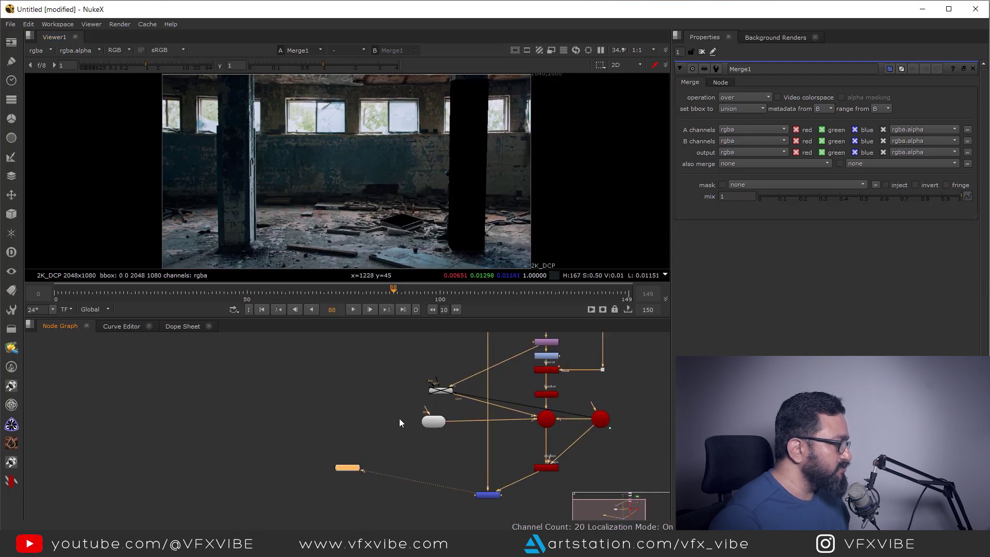
pyautogui.scroll(1, 399, 422)
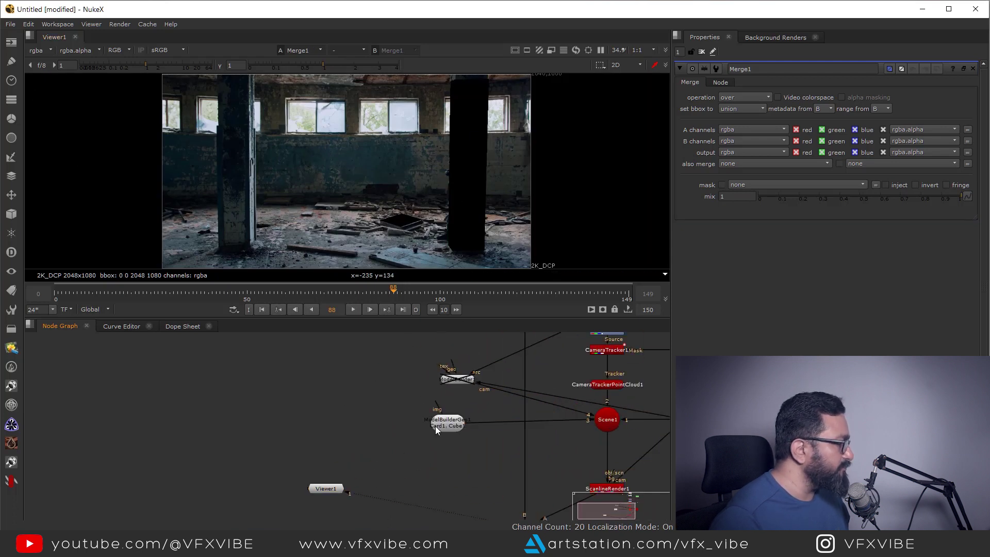
pyautogui.moveTo(435, 425); pyautogui.dragTo(394, 425)
pyautogui.click(360, 369)
pyautogui.press('Tab')
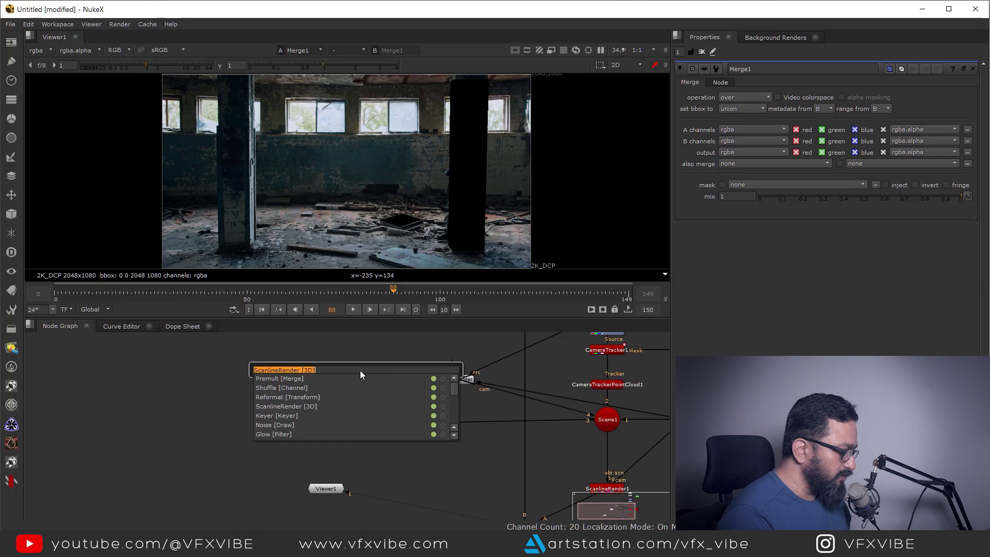
pyautogui.write('grid')
pyautogui.press('Return')
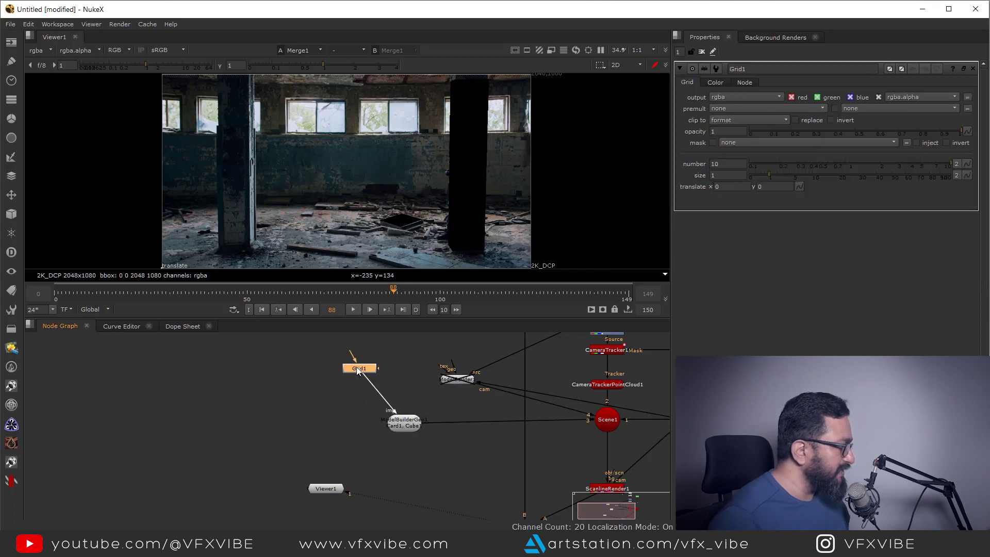
pyautogui.moveTo(359, 370); pyautogui.dragTo(397, 363)
# Set the Grid node's number to 2 so the pillar has fewer grid lines.
pyautogui.scroll(5, 469, 172)
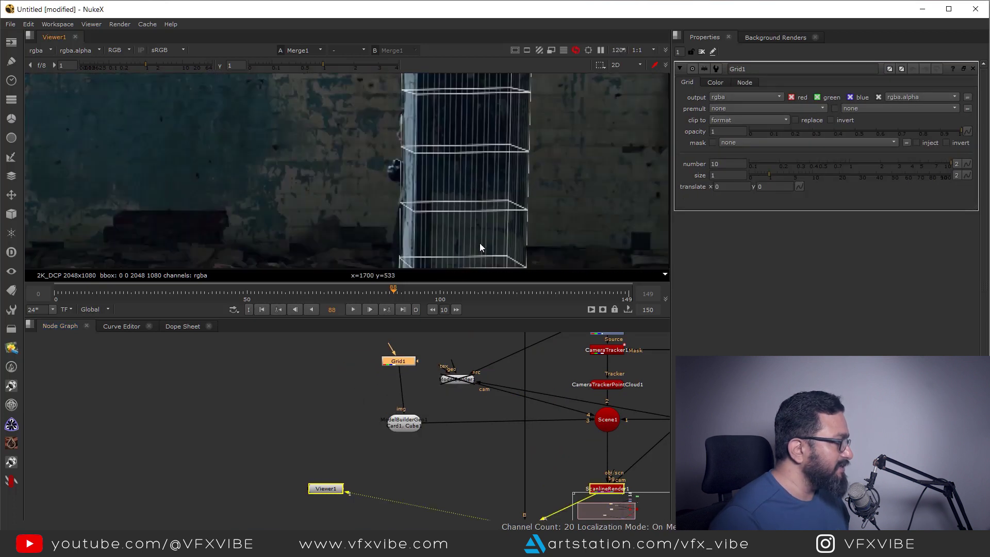
pyautogui.moveTo(479, 242); pyautogui.dragTo(491, 315, button='middle')
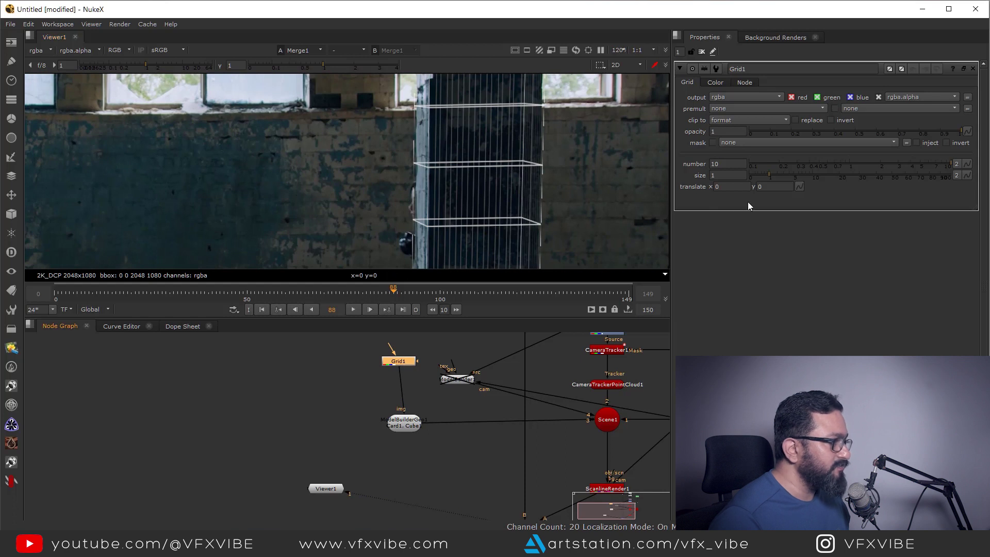
pyautogui.doubleClick(725, 164)
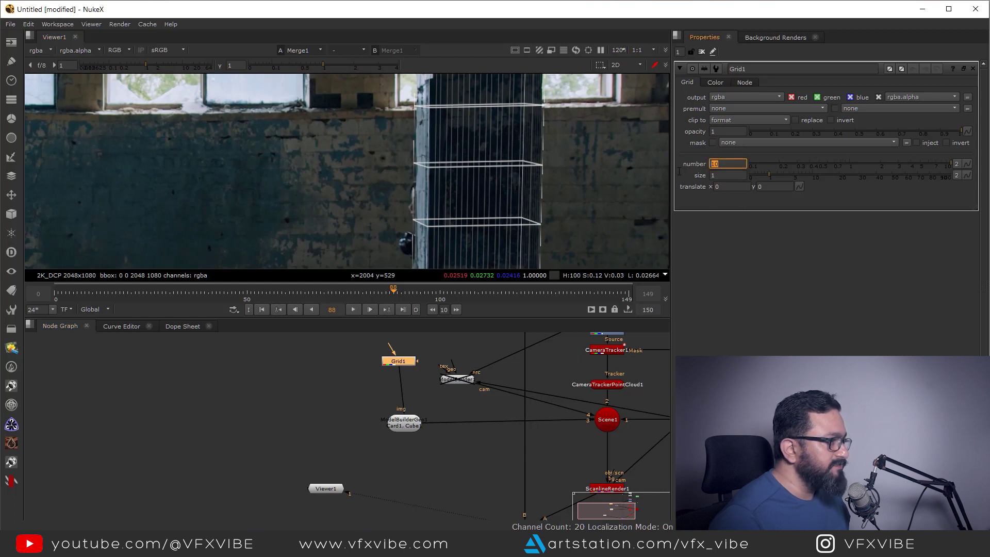
pyautogui.write('2')
pyautogui.press('Return')
# Set the Grid node's line size to 4 and check the overlay on the pillar.
pyautogui.scroll(-3, 478, 212)
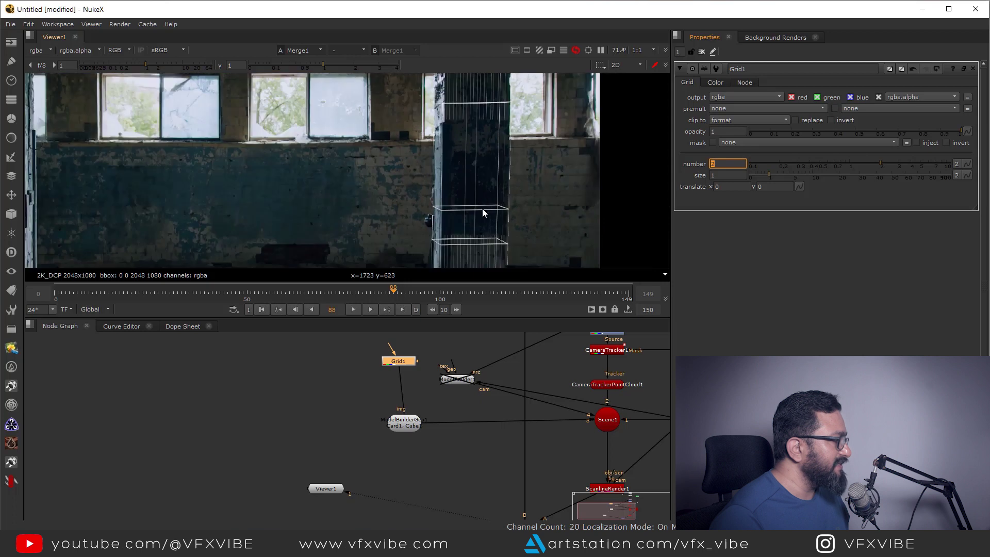
pyautogui.moveTo(476, 235); pyautogui.dragTo(506, 173, button='middle')
pyautogui.scroll(2, 573, 203)
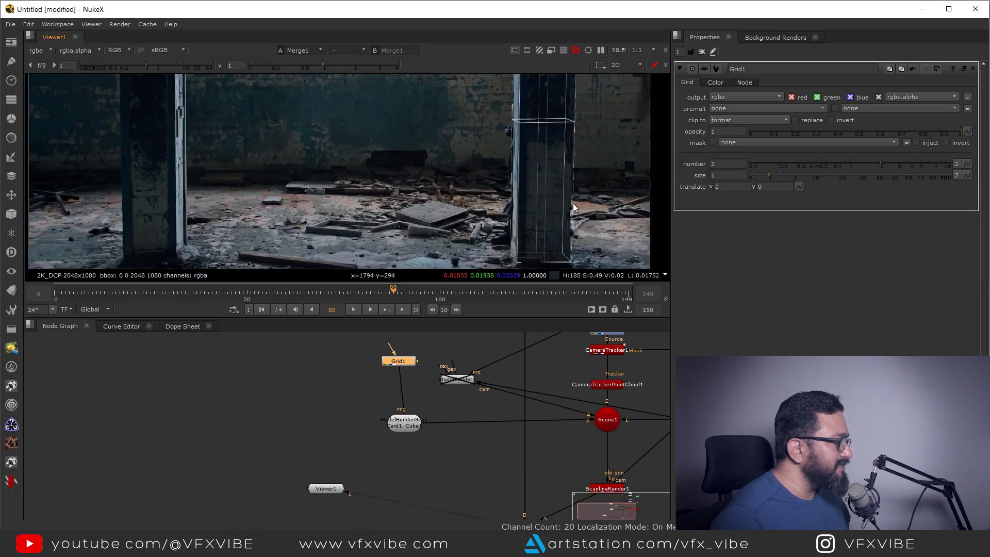
pyautogui.doubleClick(724, 175)
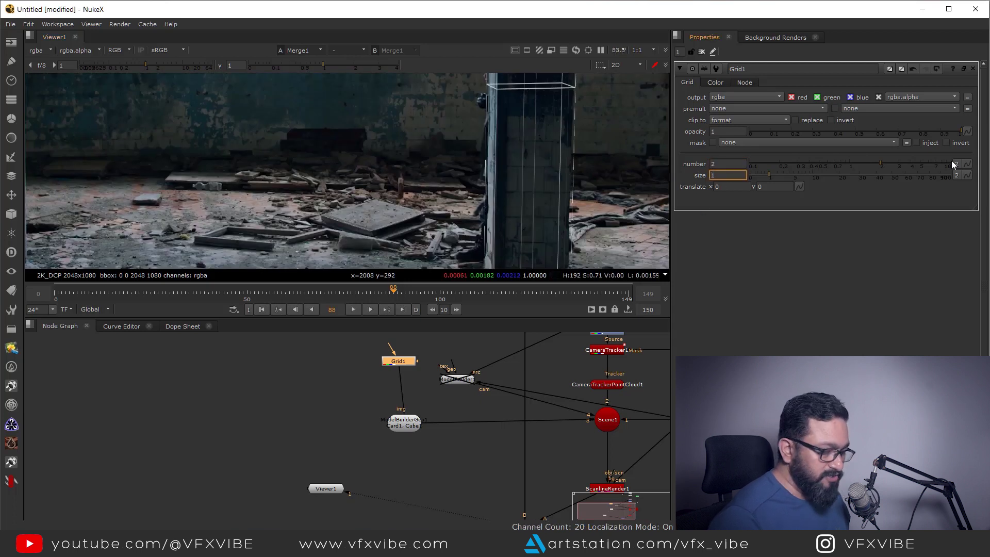
pyautogui.write('4')
pyautogui.press('Return')
pyautogui.scroll(-3, 561, 227)
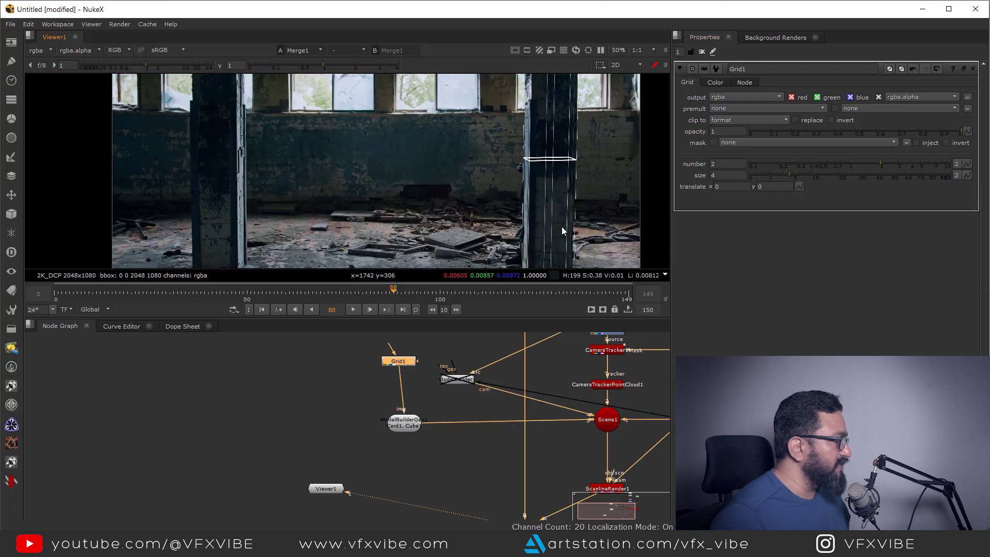
pyautogui.scroll(6, 407, 187)
pyautogui.scroll(-6, 437, 177)
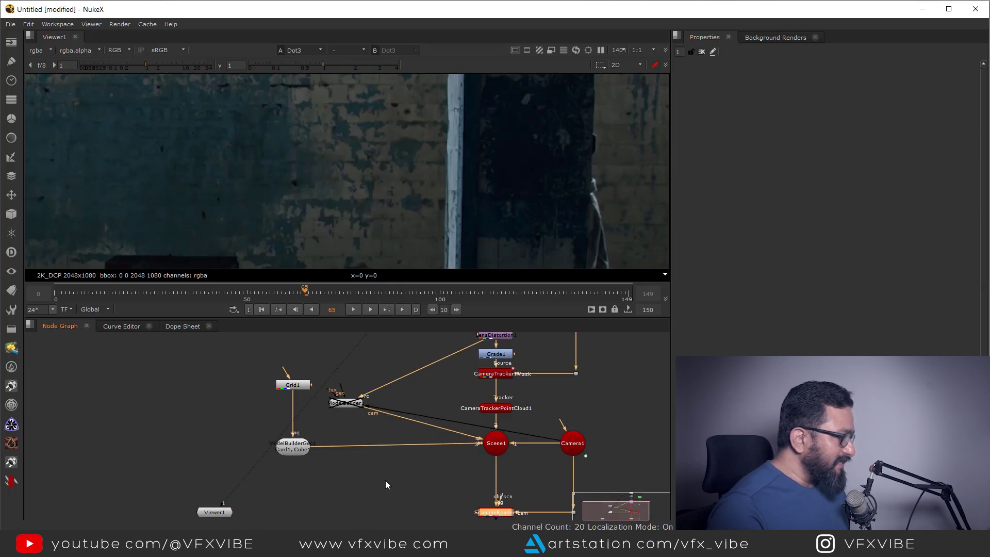
# View the ScanlineRender, add a Merge node with operation over beside it, and connect its B input to the source footage's dot.
pyautogui.moveTo(385, 480); pyautogui.dragTo(331, 456, button='middle')
pyautogui.press('1')
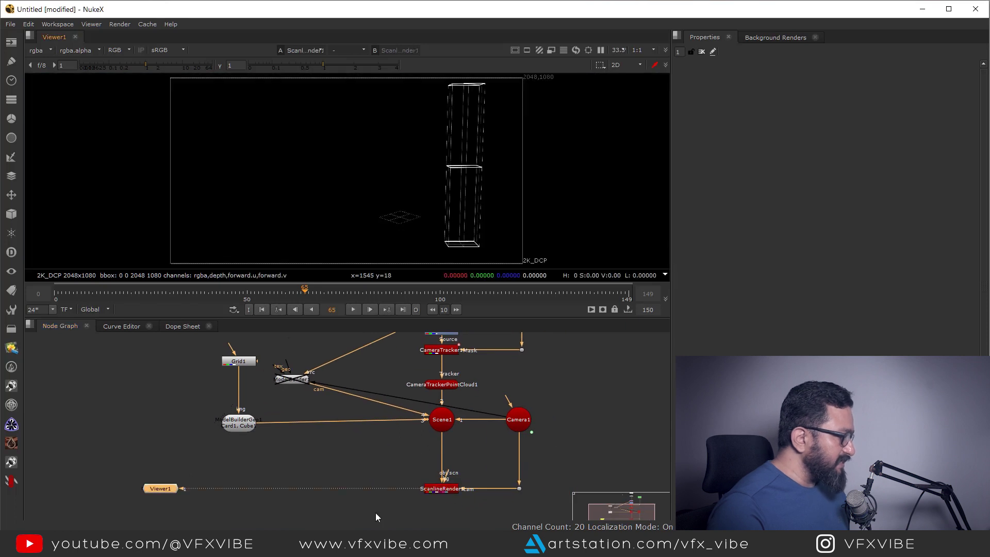
pyautogui.moveTo(384, 474); pyautogui.dragTo(416, 475, button='middle')
pyautogui.click(413, 463)
pyautogui.press('m')
pyautogui.scroll(-3, 411, 461)
pyautogui.scroll(1, 413, 459)
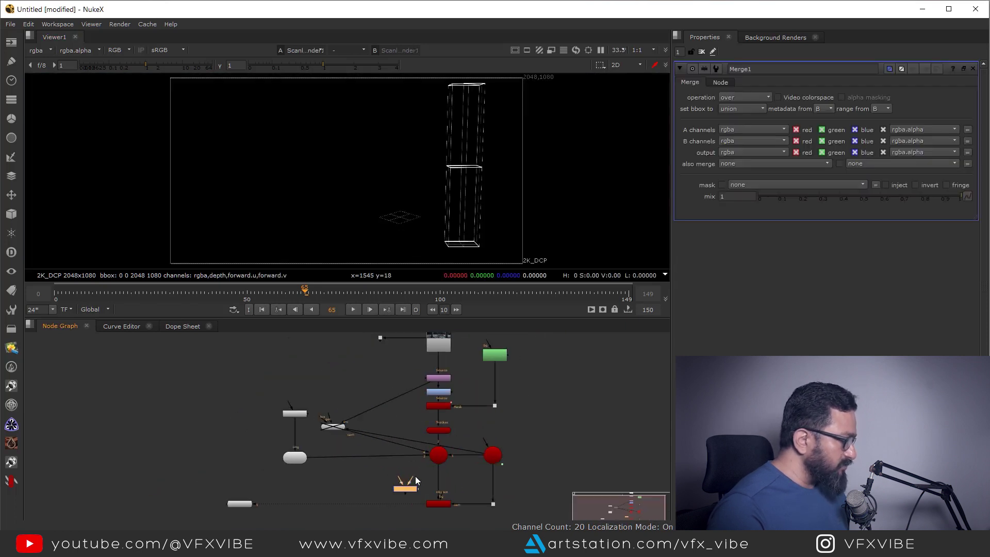
pyautogui.moveTo(405, 474); pyautogui.dragTo(380, 364)
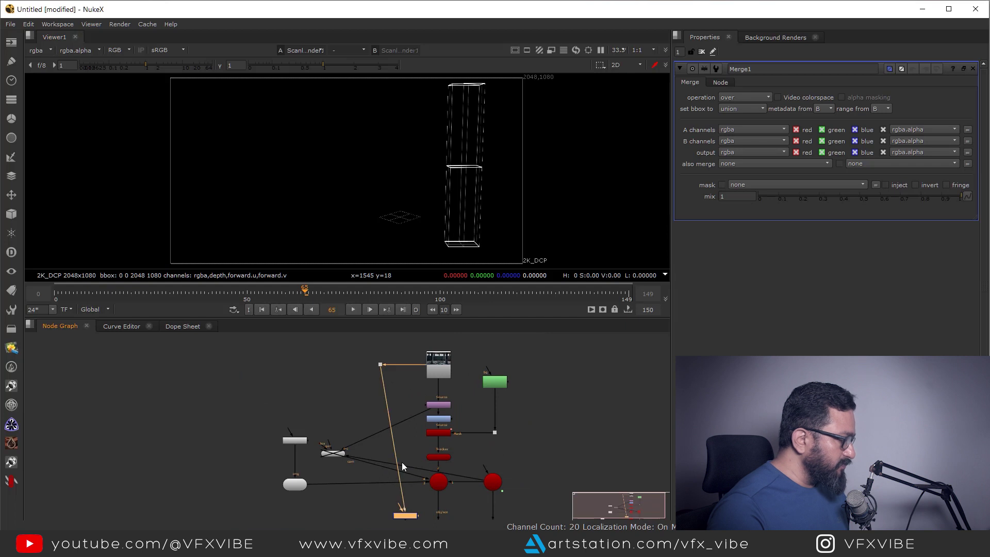
# Connect the Merge's A input to ScanlineRender1 through a dot, then view the Merge and inspect the grid alignment.
pyautogui.moveTo(402, 463); pyautogui.dragTo(401, 435, button='middle')
pyautogui.moveTo(402, 490); pyautogui.dragTo(433, 502)
pyautogui.moveTo(413, 511); pyautogui.dragTo(401, 480, button='middle')
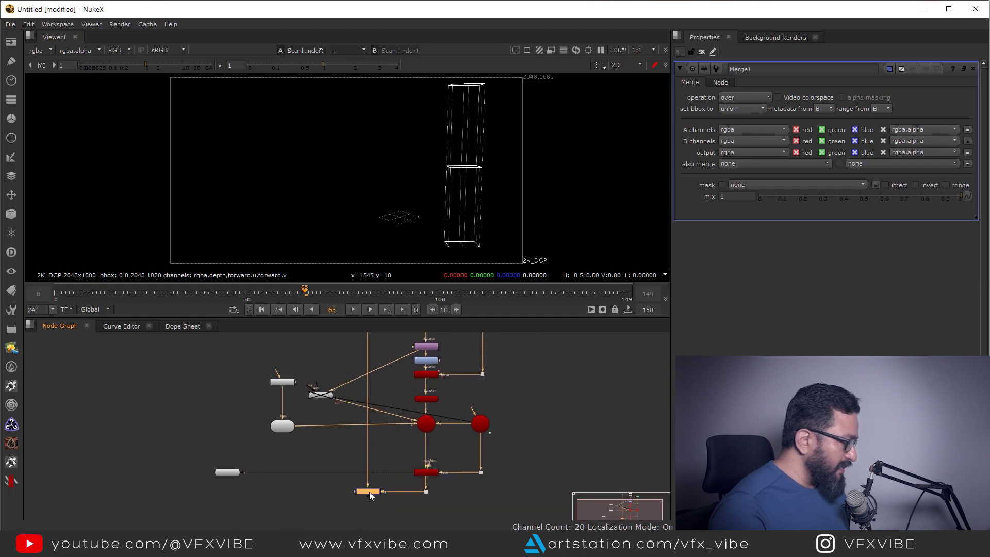
pyautogui.press('1')
pyautogui.scroll(5, 482, 135)
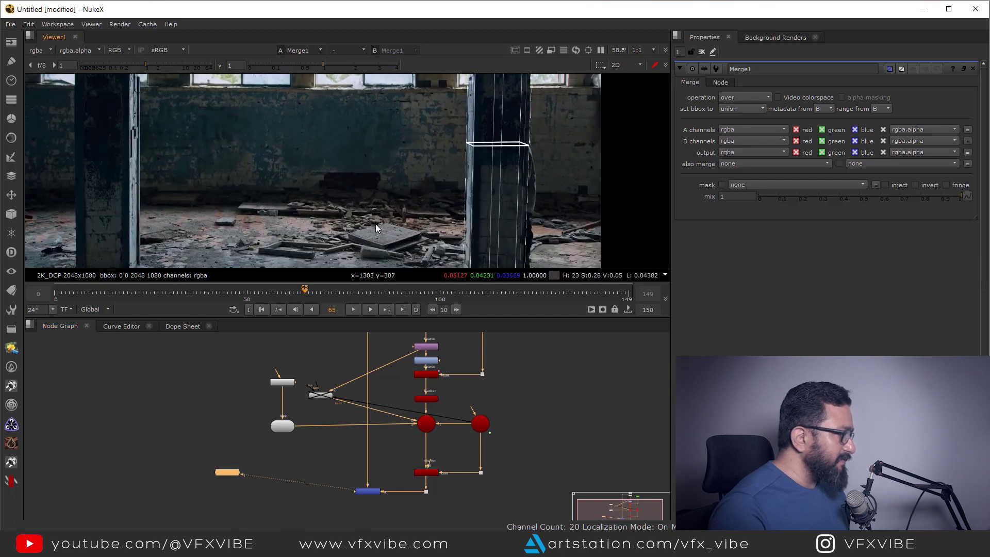
pyautogui.scroll(10, 376, 224)
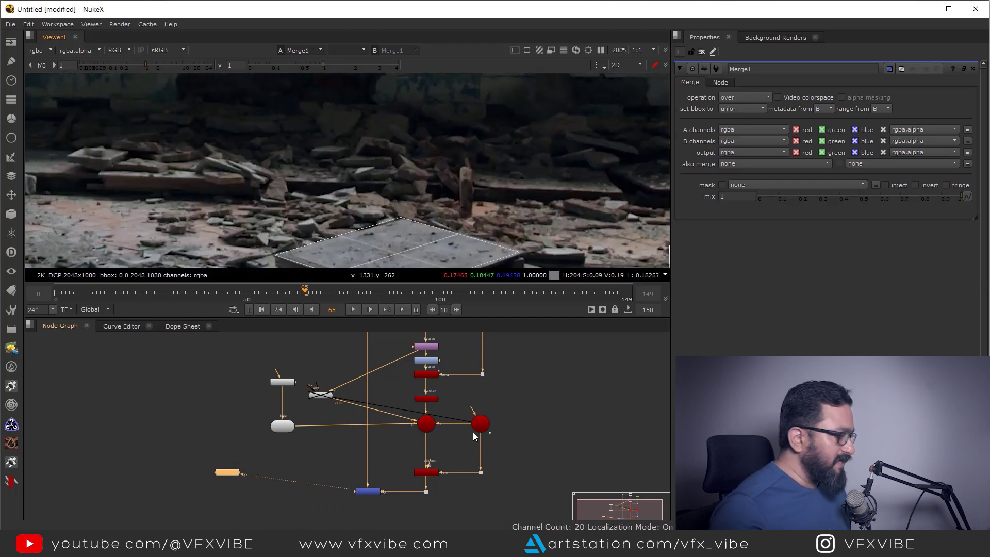
# Duplicate LensDistortion1 and insert the copy between ScanlineRender1 and the dot feeding the Merge's A input.
pyautogui.scroll(5, 472, 431)
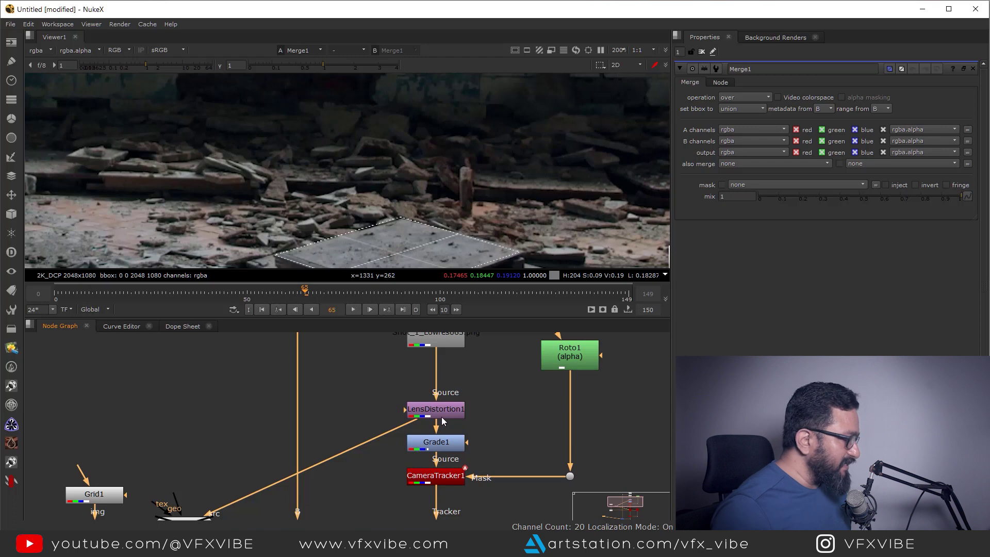
pyautogui.click(438, 411)
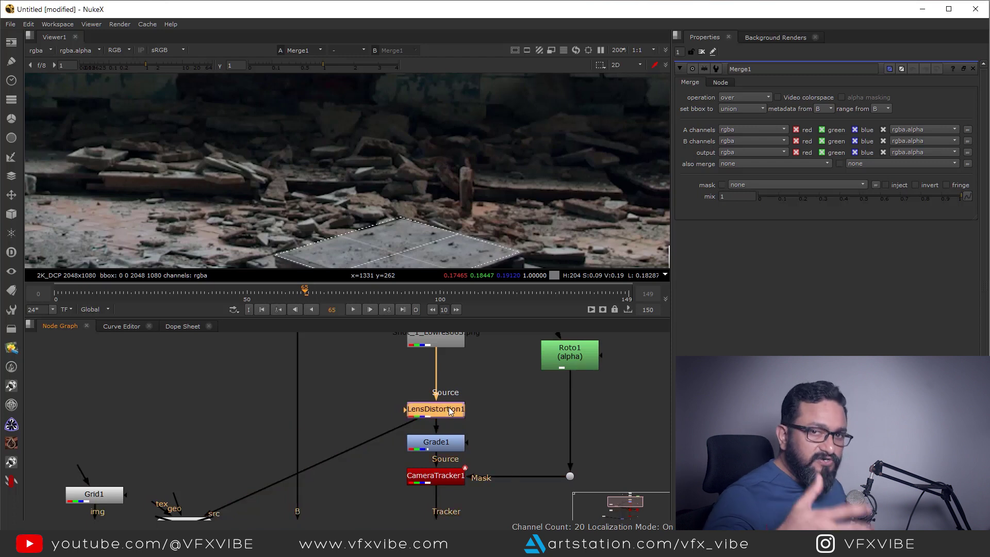
pyautogui.scroll(-7, 449, 411)
pyautogui.moveTo(454, 435); pyautogui.dragTo(438, 377, button='middle')
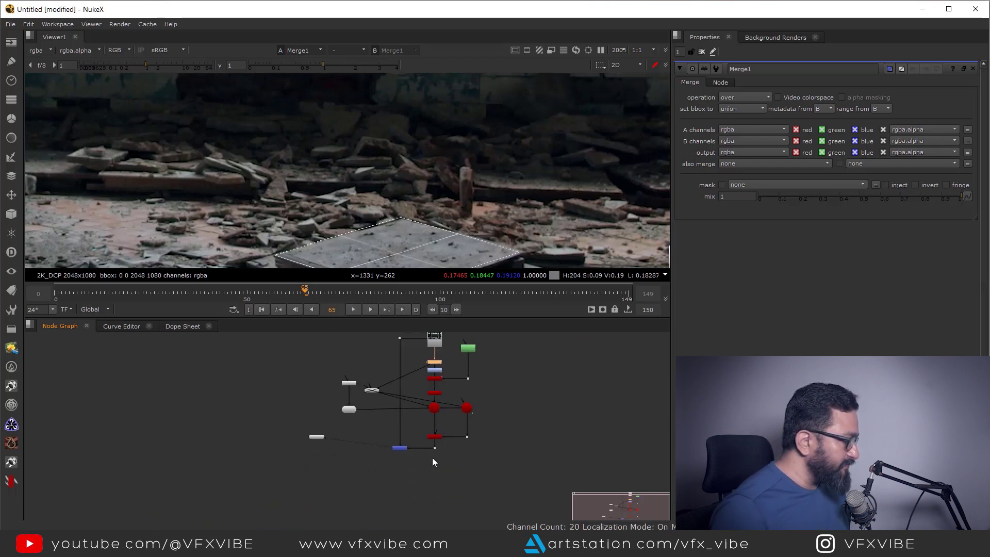
pyautogui.scroll(7, 433, 455)
pyautogui.hotkey('ctrl', 'v')
pyautogui.scroll(3, 470, 421)
pyautogui.moveTo(469, 422); pyautogui.dragTo(402, 407)
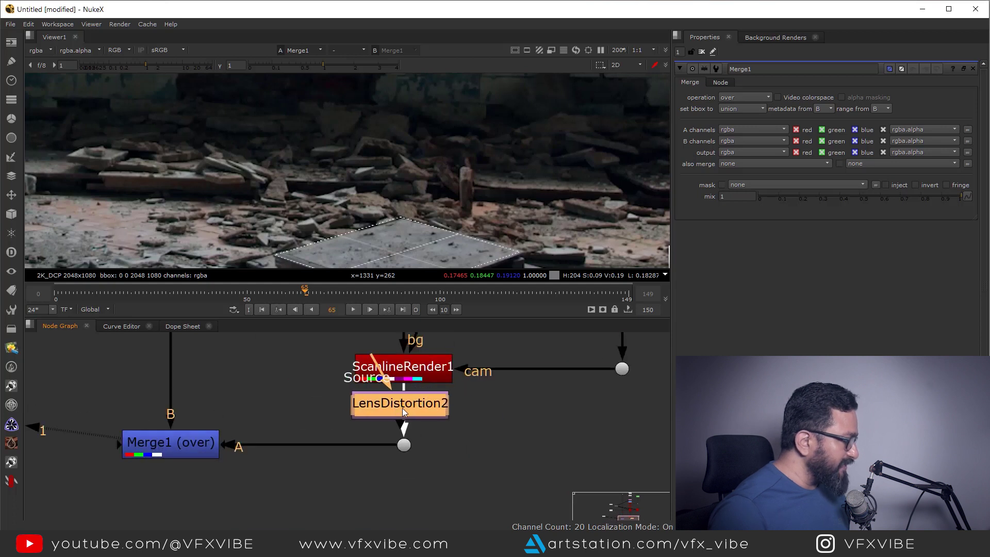
# Turn off Undistort on LensDistortion2 and check the grid overlay against the pillar and floor slab.
pyautogui.doubleClick(415, 411)
pyautogui.click(753, 187)
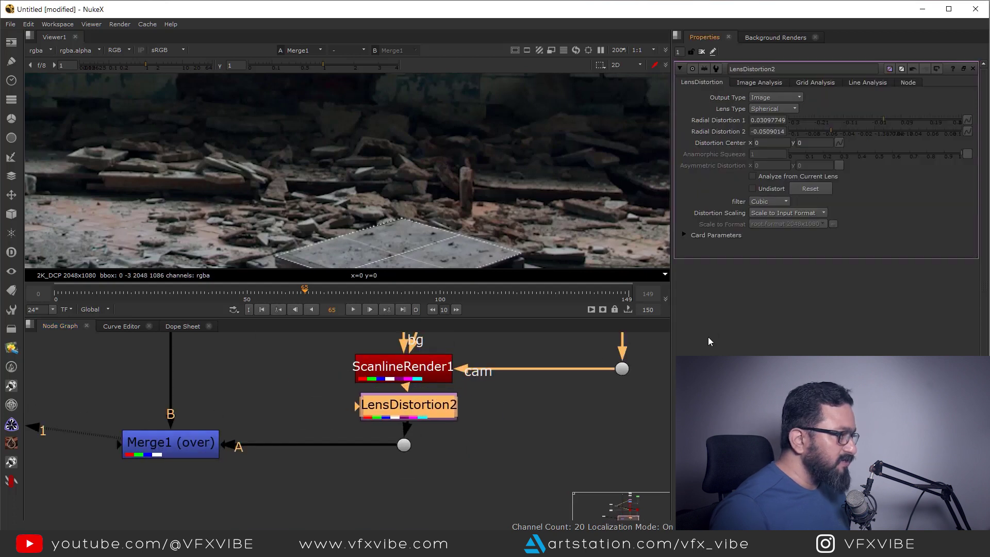
pyautogui.scroll(-3, 549, 225)
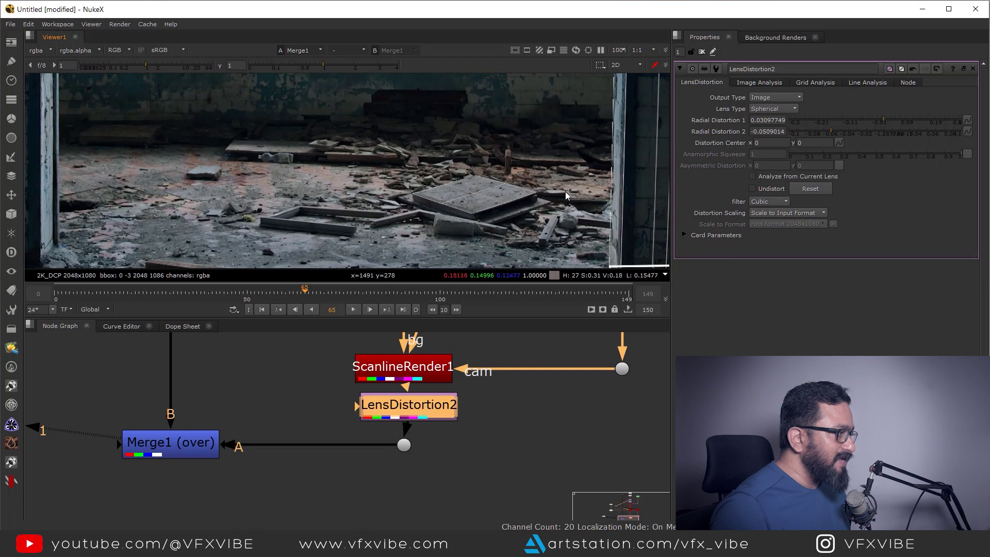
pyautogui.scroll(-2, 521, 202)
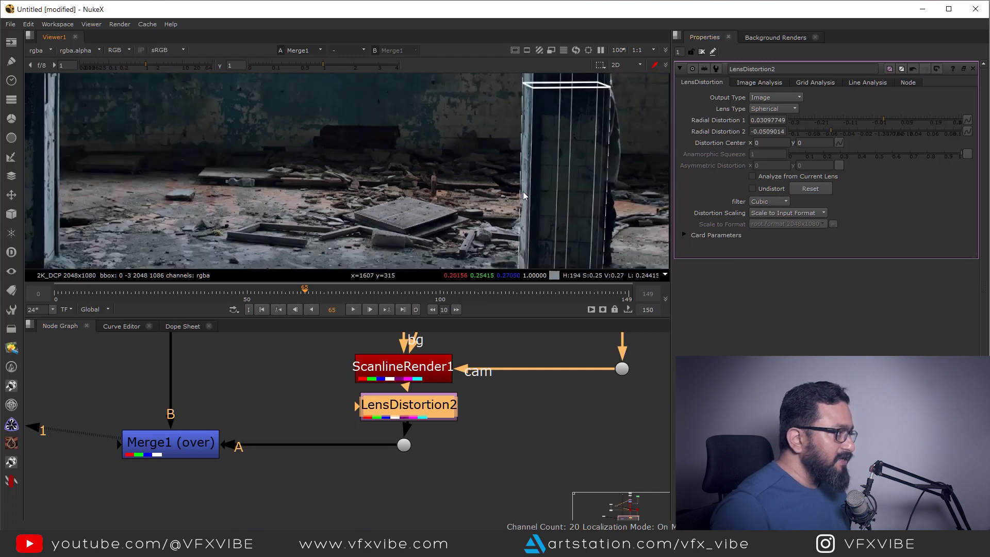
pyautogui.scroll(-3, 531, 195)
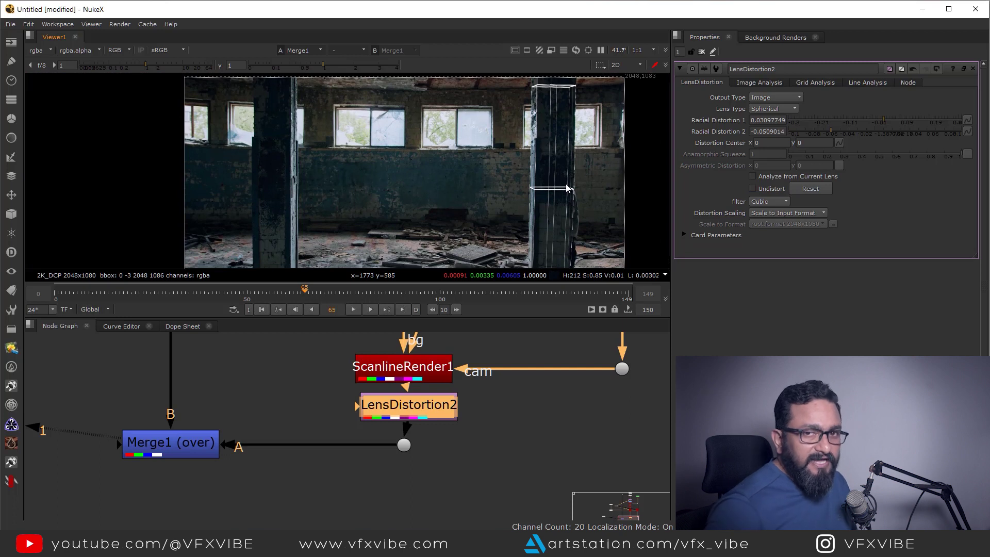
# Select Merge1, enlarge the viewer to full window and play the shot to check the track.
pyautogui.moveTo(230, 452); pyautogui.dragTo(335, 437, button='middle')
pyautogui.click(299, 432)
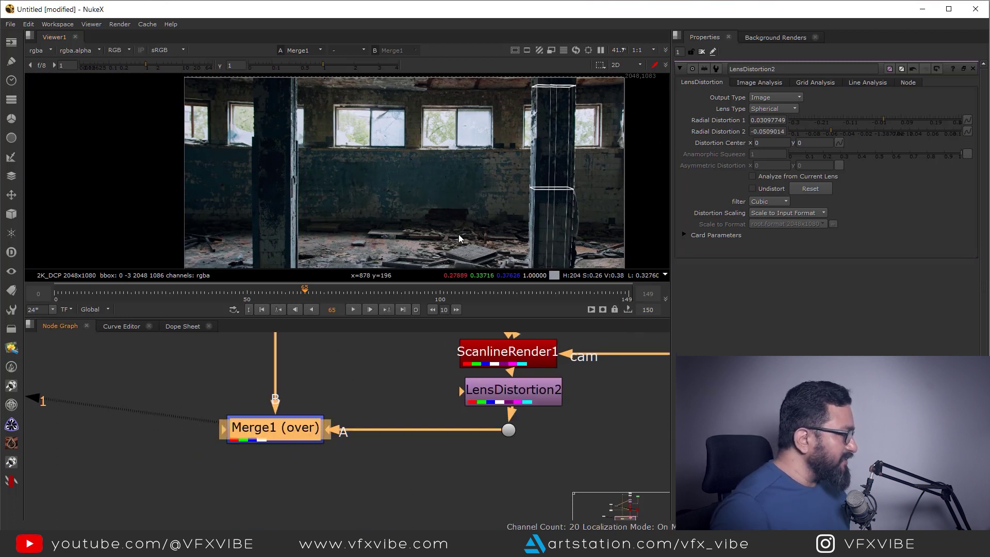
pyautogui.press('space')
pyautogui.scroll(3, 485, 287)
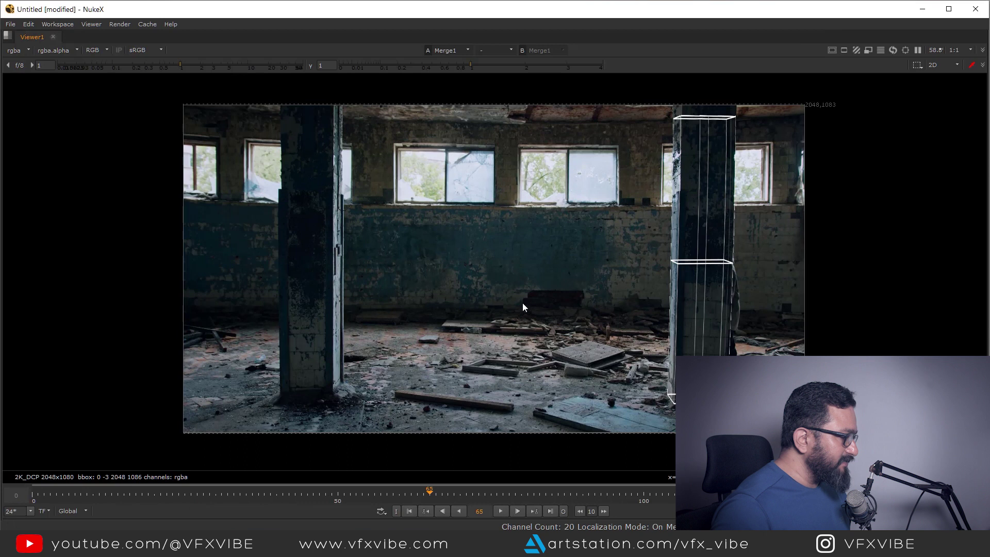
pyautogui.click(502, 511)
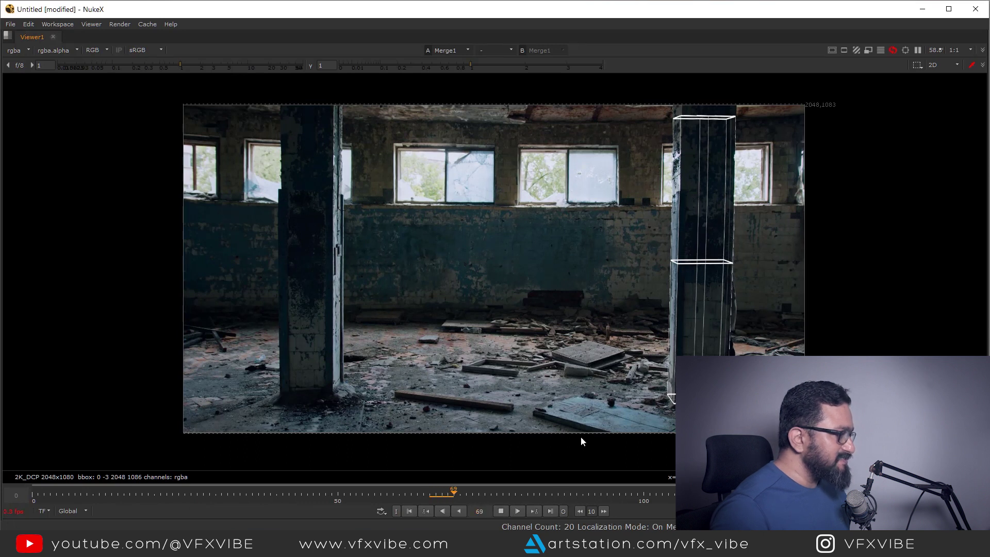